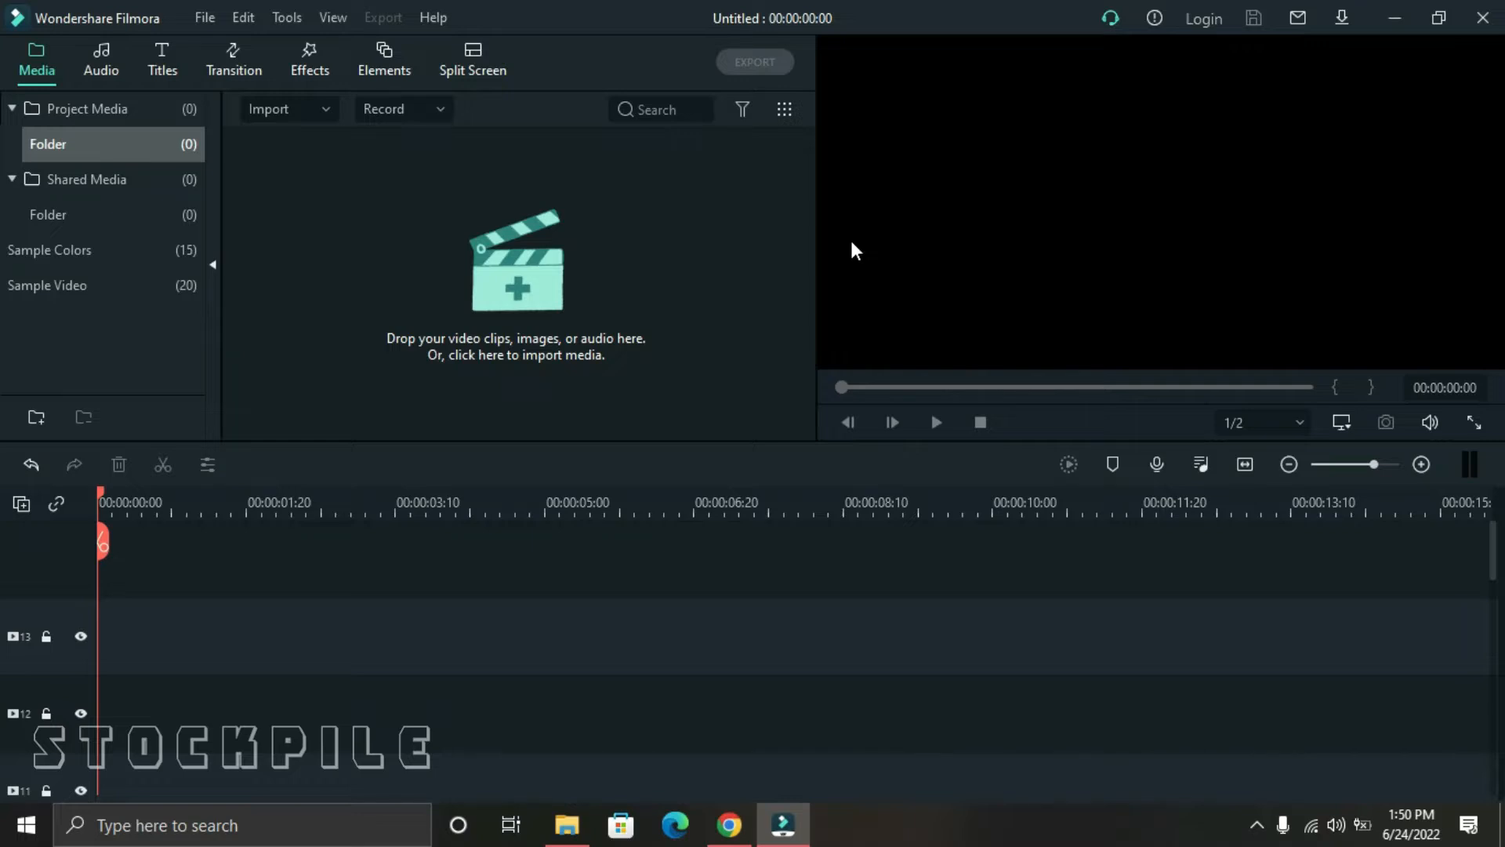
- Import all the letter and footage clips from the effect title folder into the project media
click(557, 301)
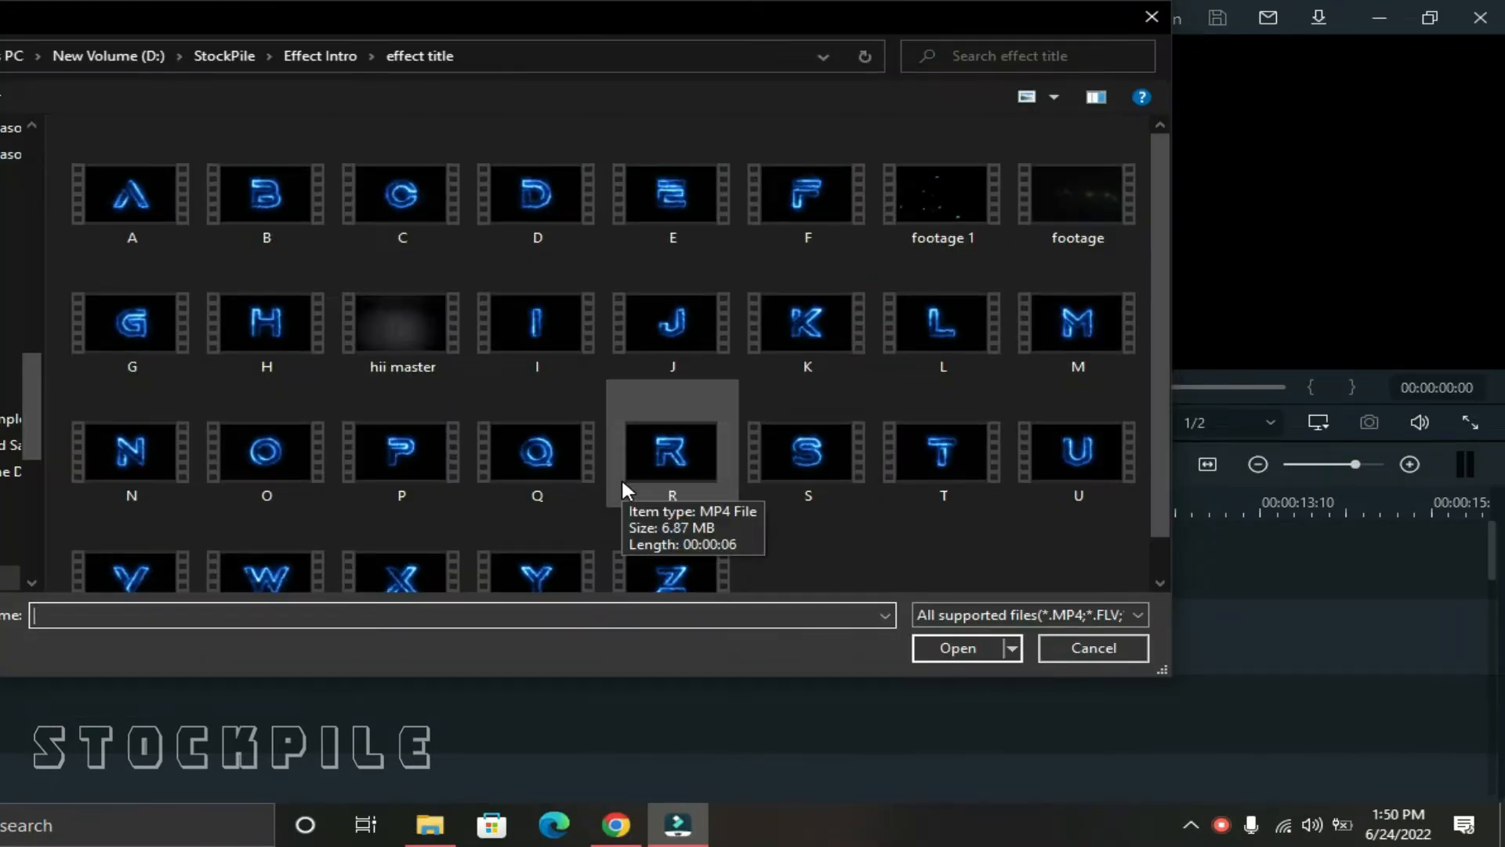
scroll(1102, 526, down, 1)
drag(1100, 549, 122, 158)
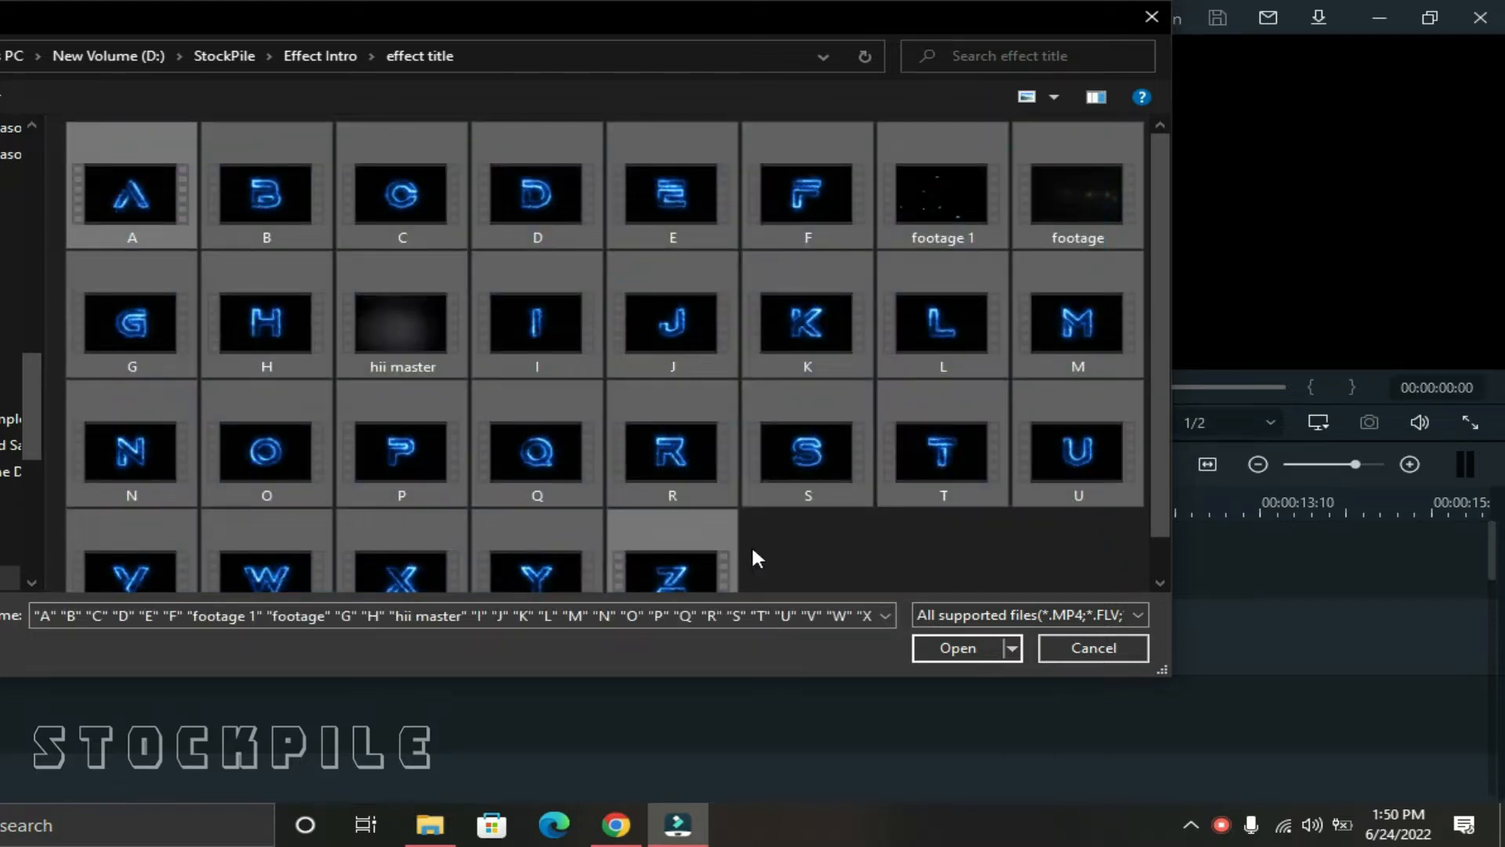
click(972, 644)
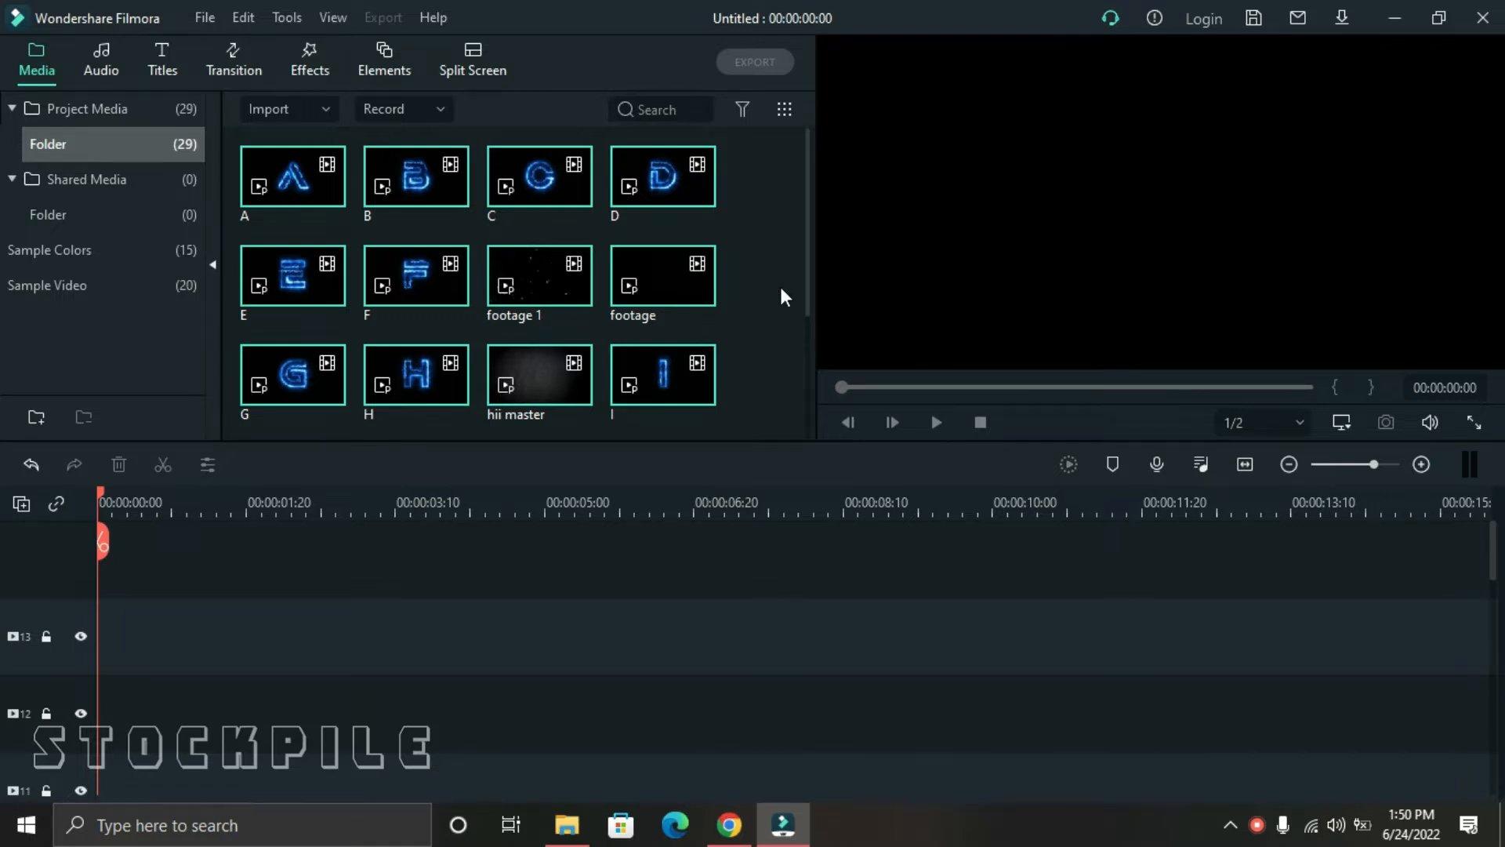
scroll(757, 293, down, 5)
click(756, 292)
scroll(755, 290, up, 5)
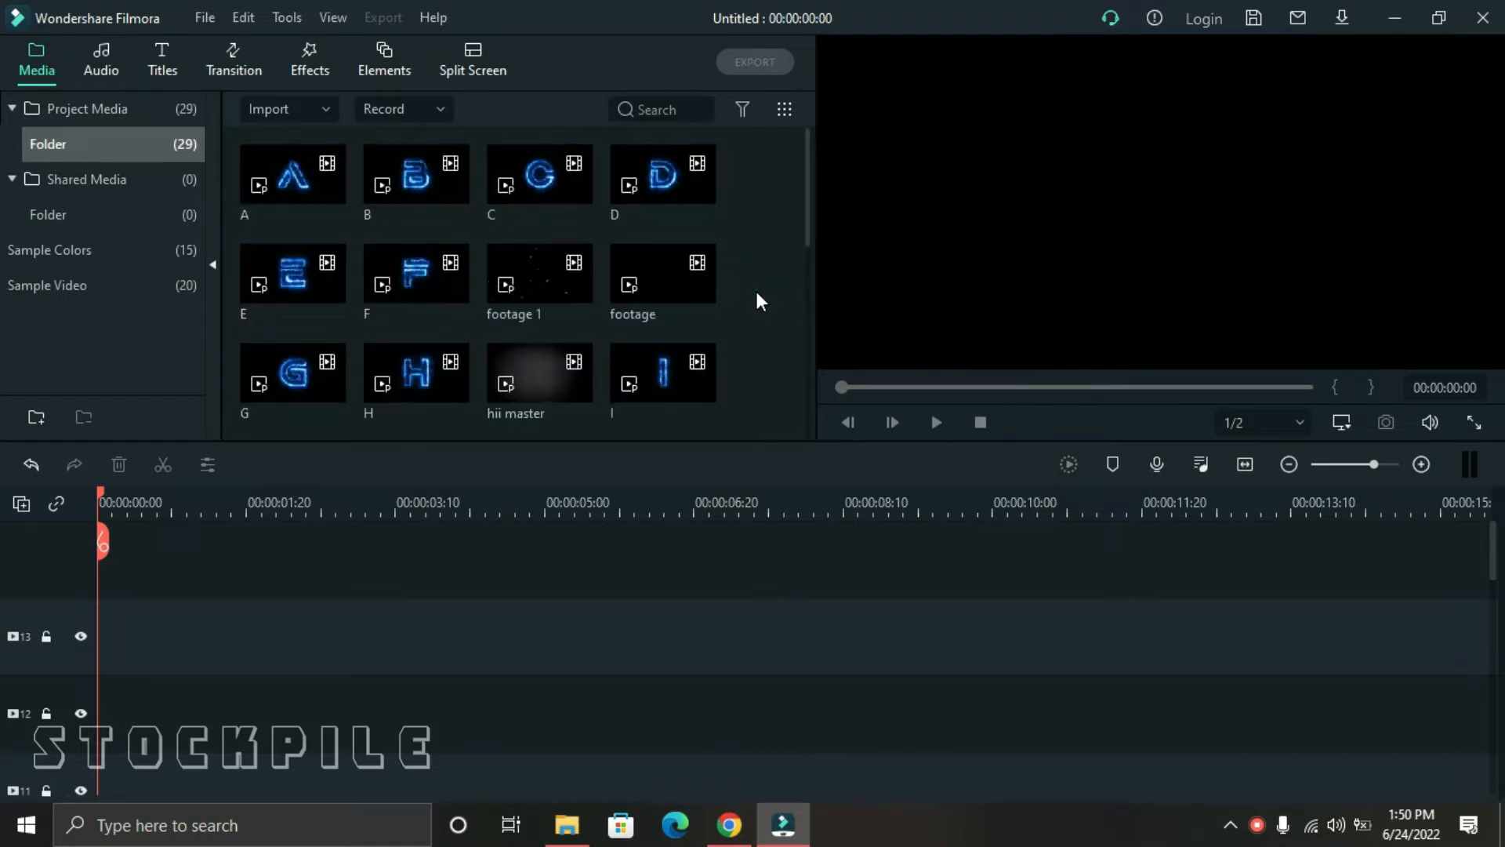
- Place the S clip at the start of video track 1 and play it back
double_click(284, 184)
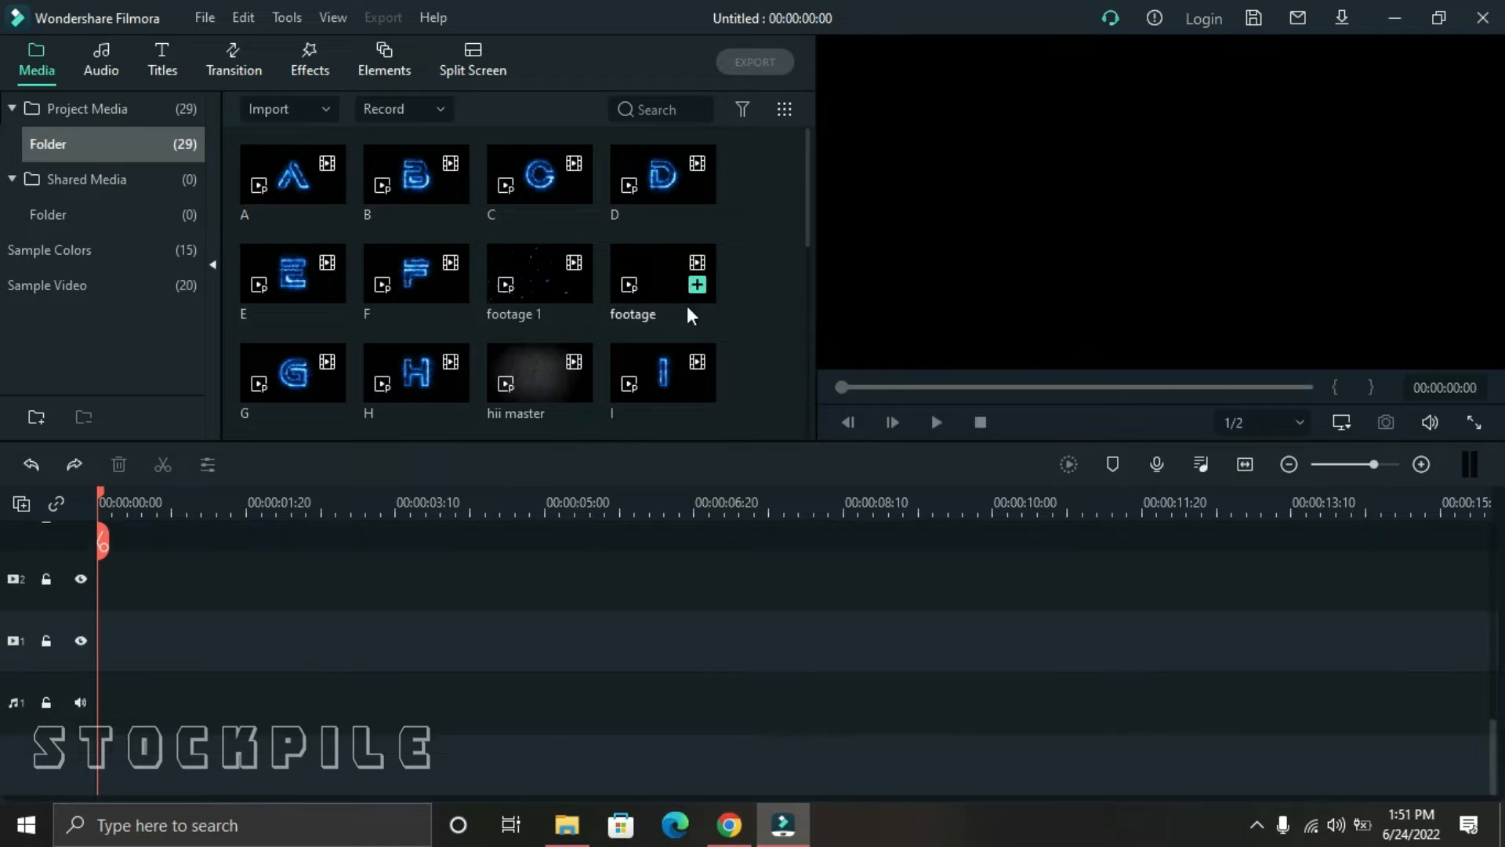
scroll(479, 303, down, 5)
drag(406, 181, 118, 639)
drag(83, 718, 83, 718)
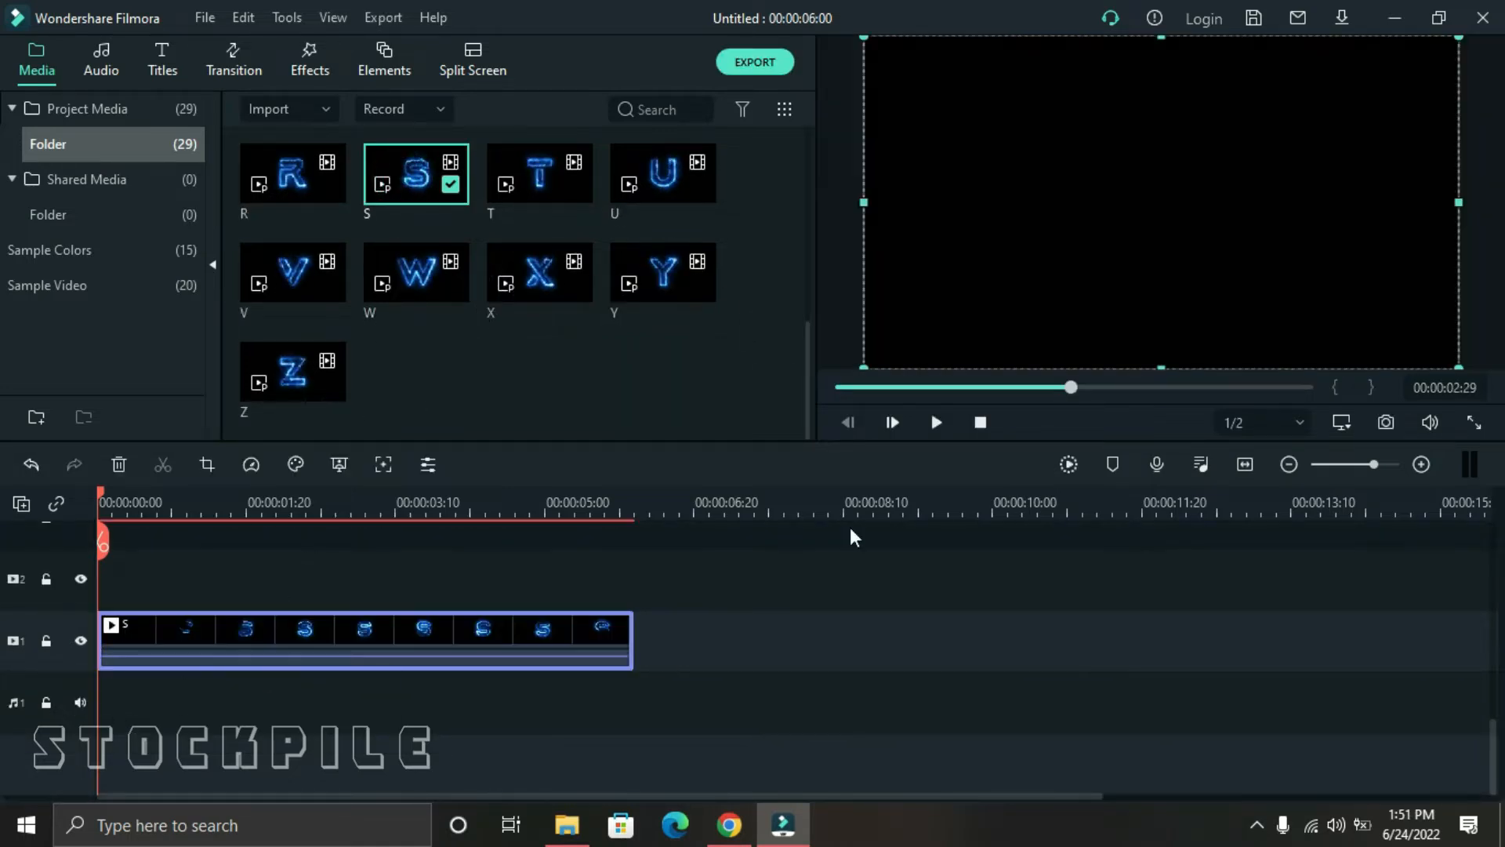
click(937, 422)
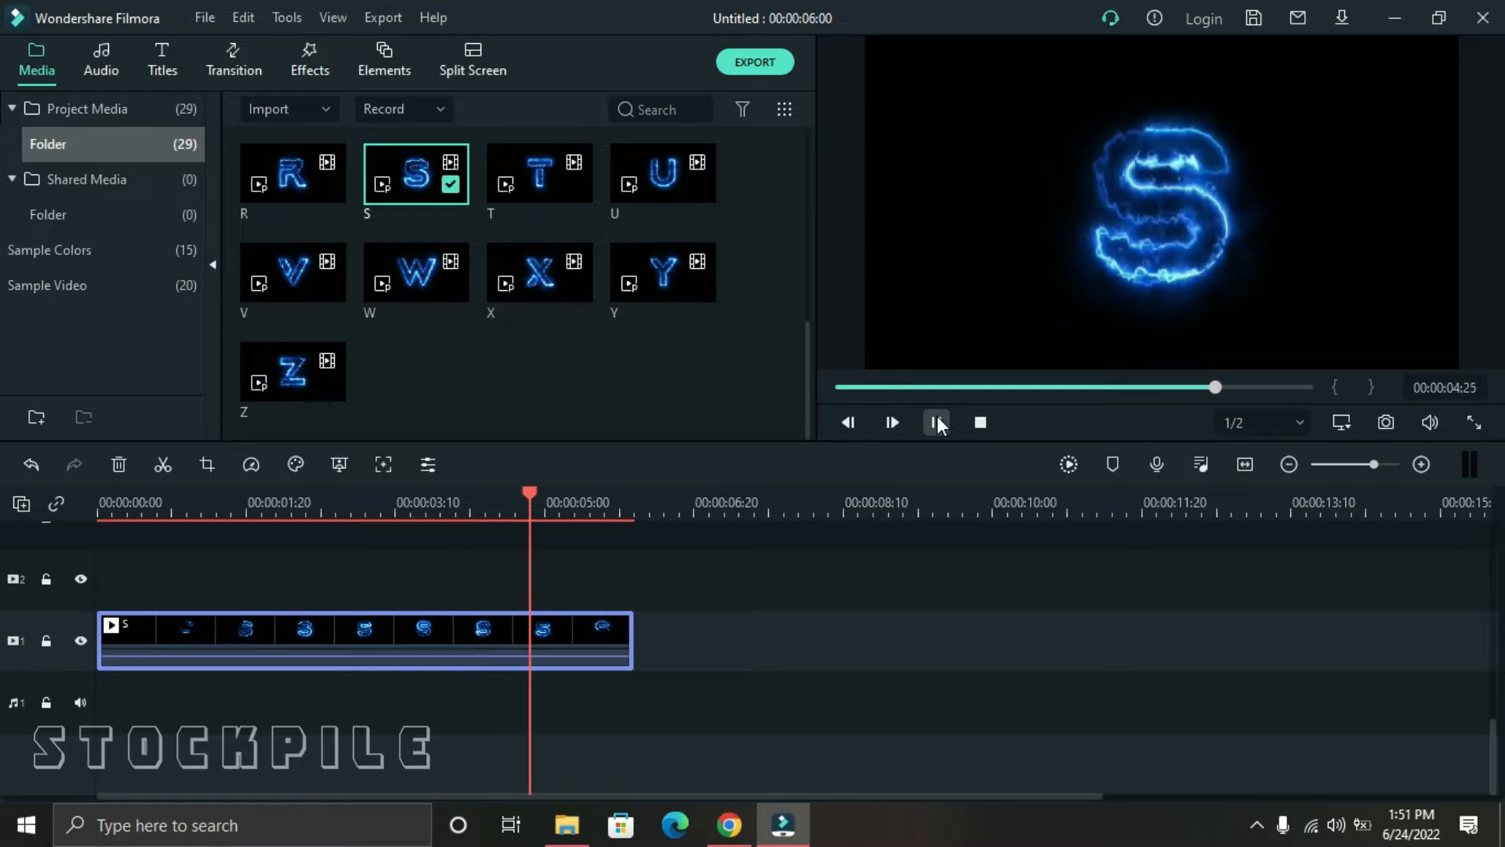
- Scale the S clip to 40% at about the 3-second mark
click(366, 509)
double_click(488, 635)
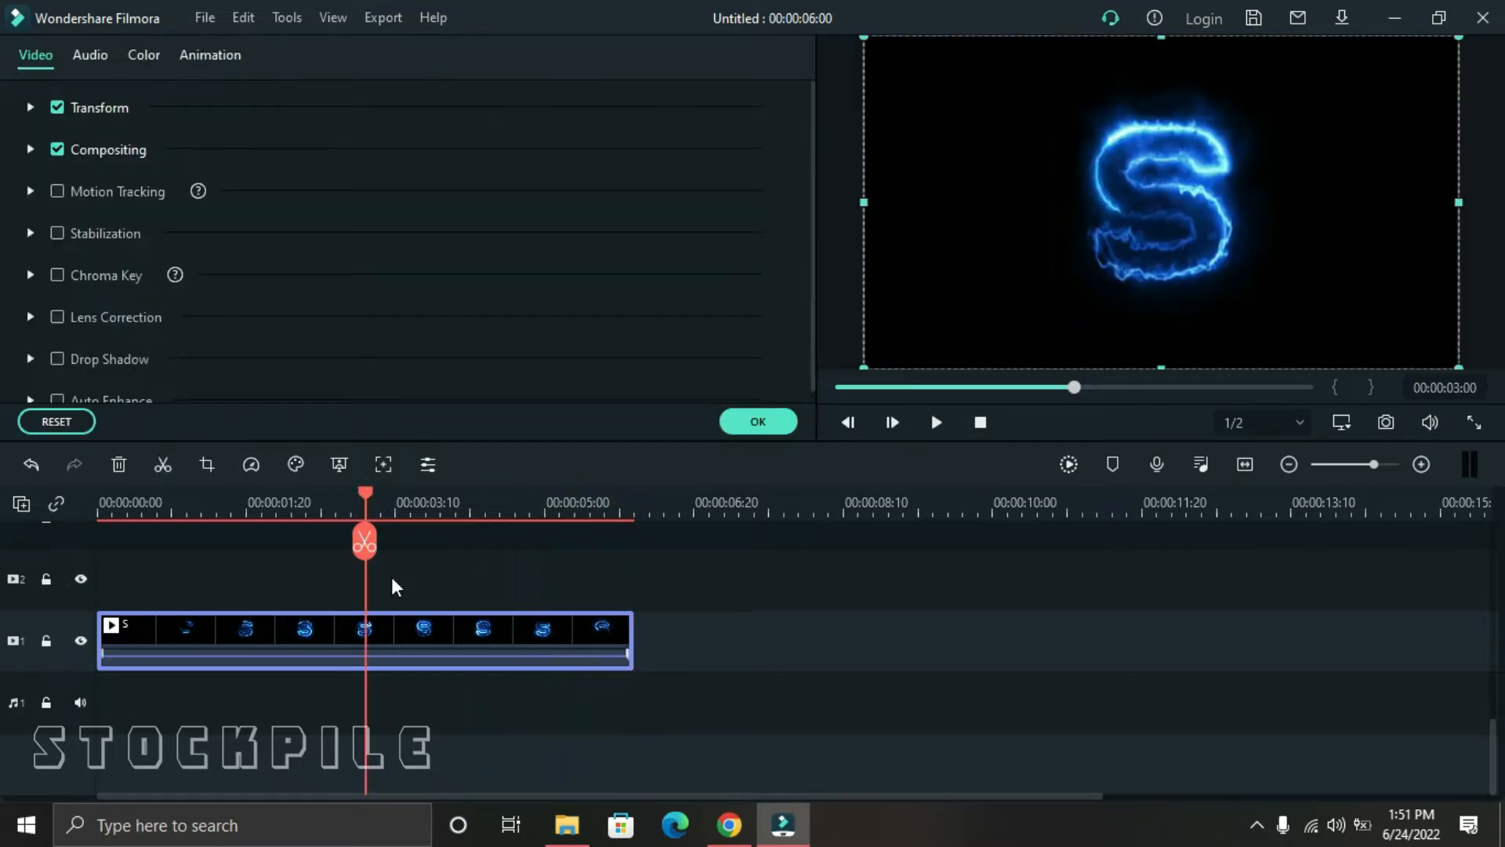
click(31, 107)
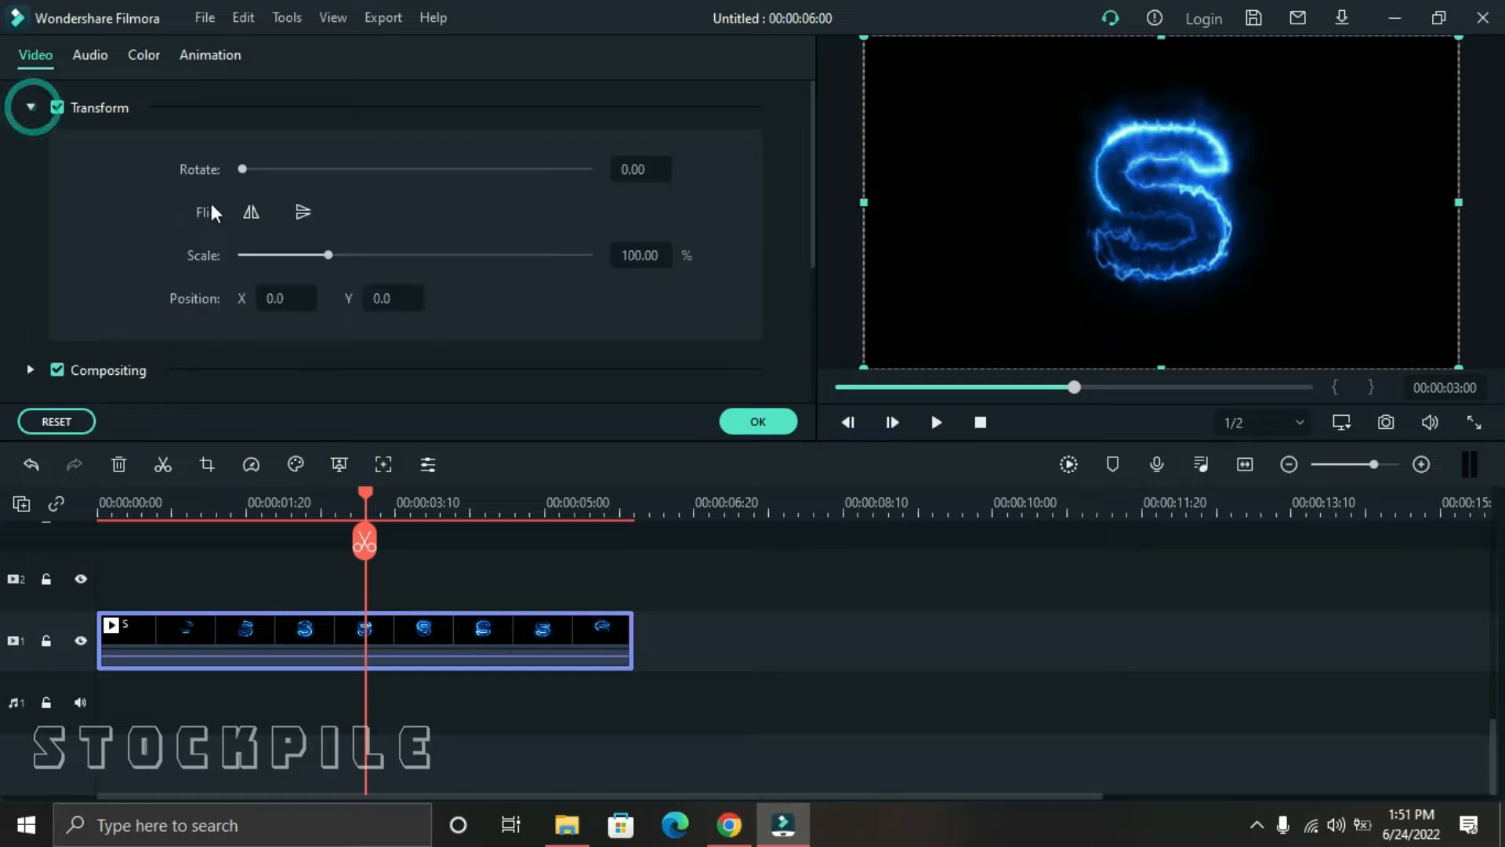
click(638, 258)
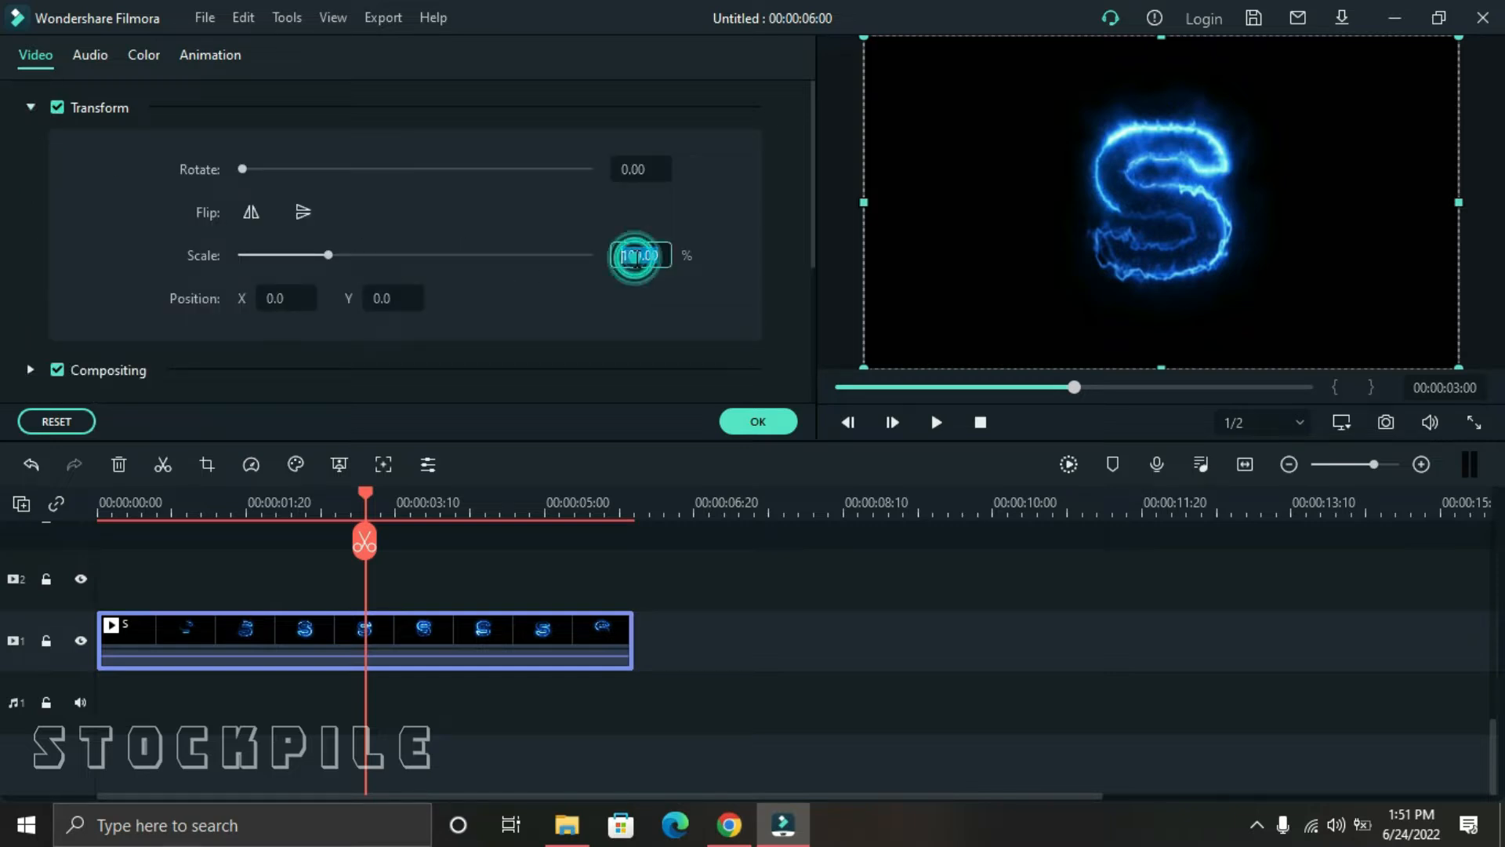
text(40)
key(Return)
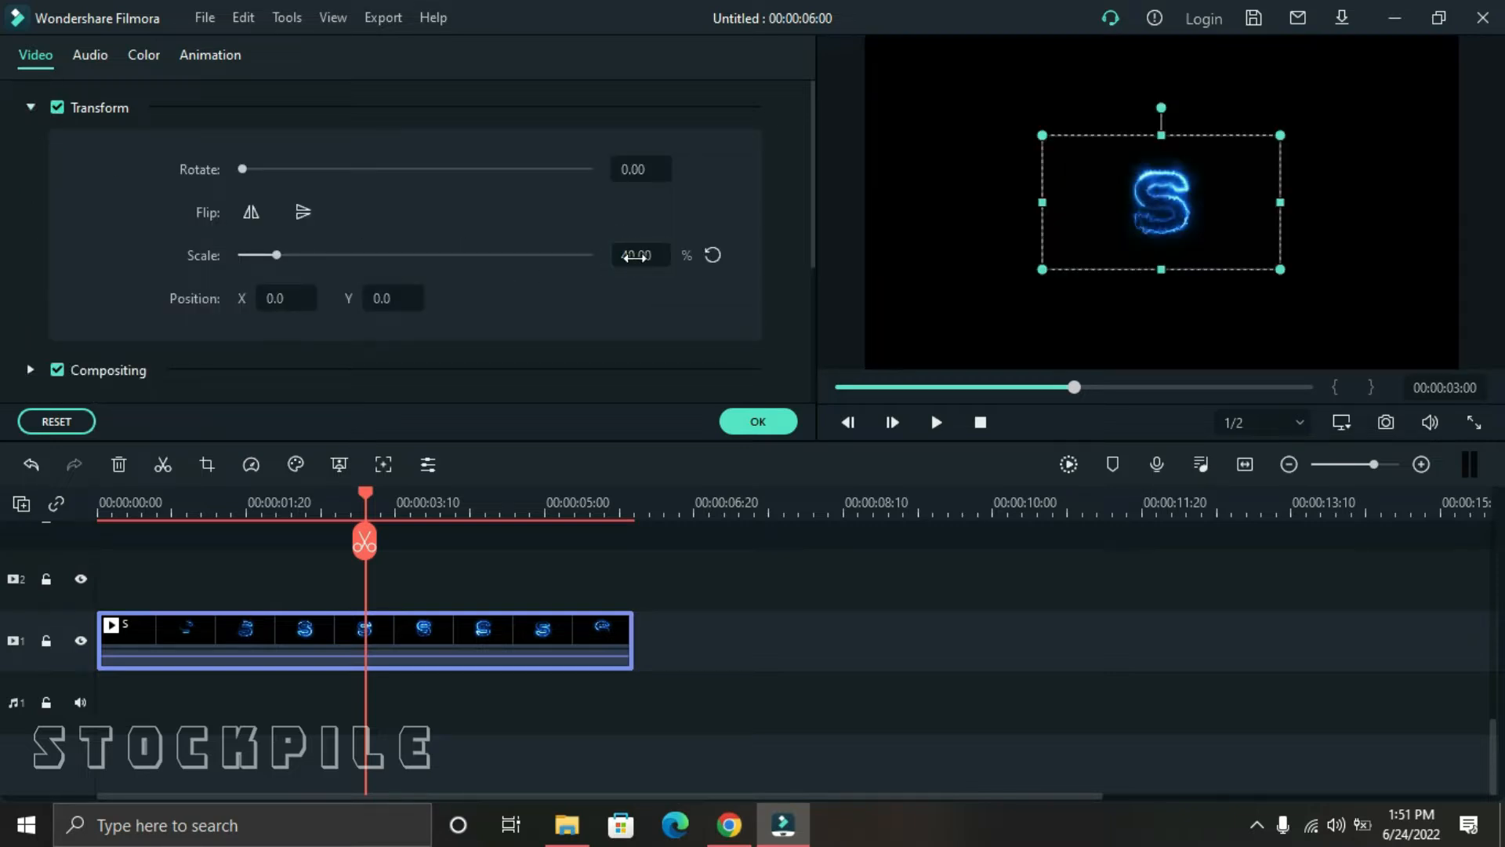
scroll(106, 331, down, 2)
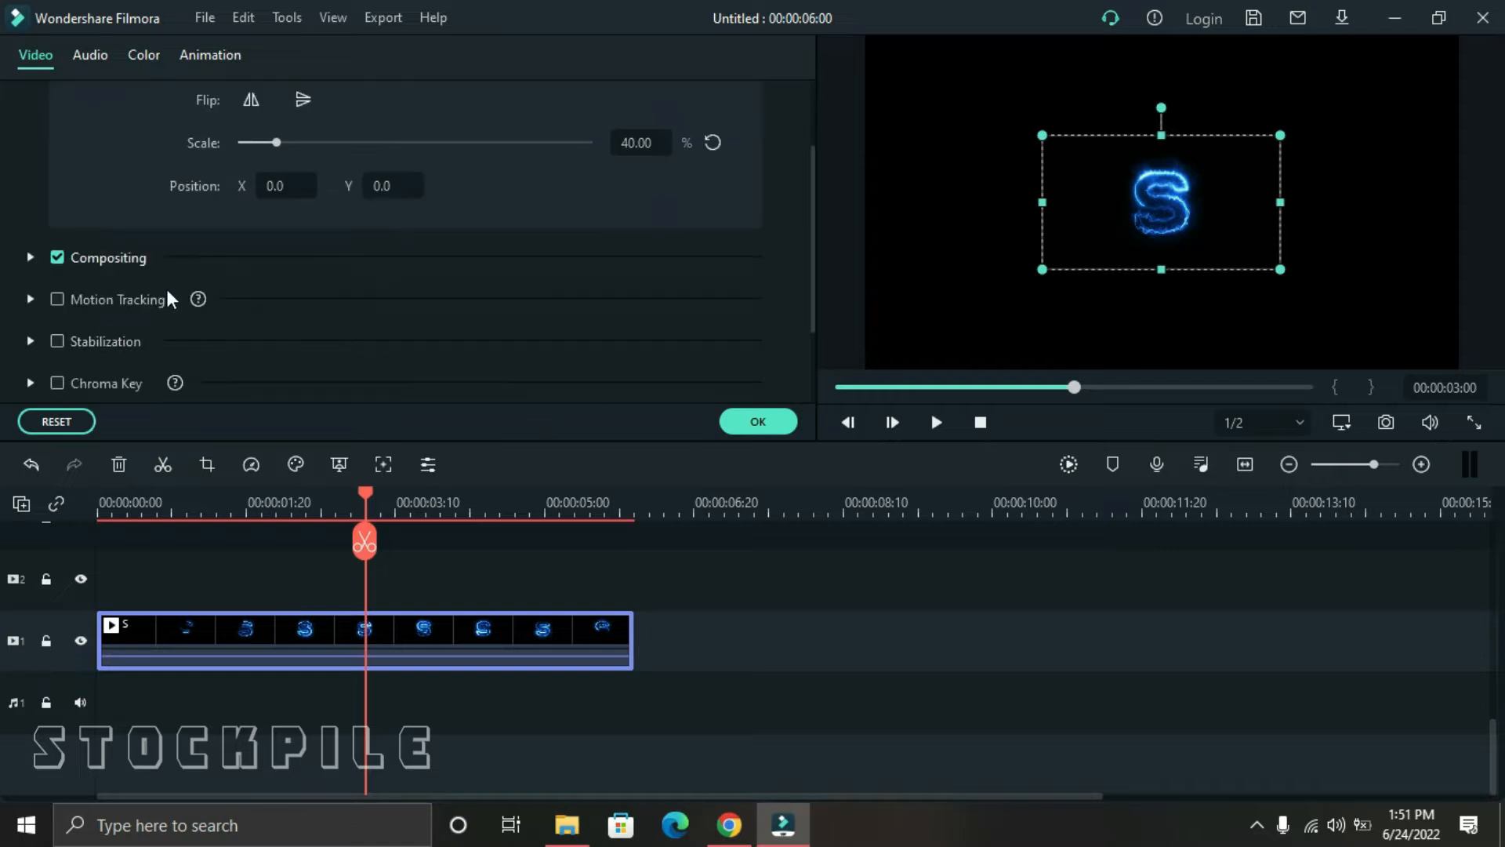
scroll(166, 285, up, 2)
- Set the S clip's blending mode to Lighten and apply the clip settings
click(30, 108)
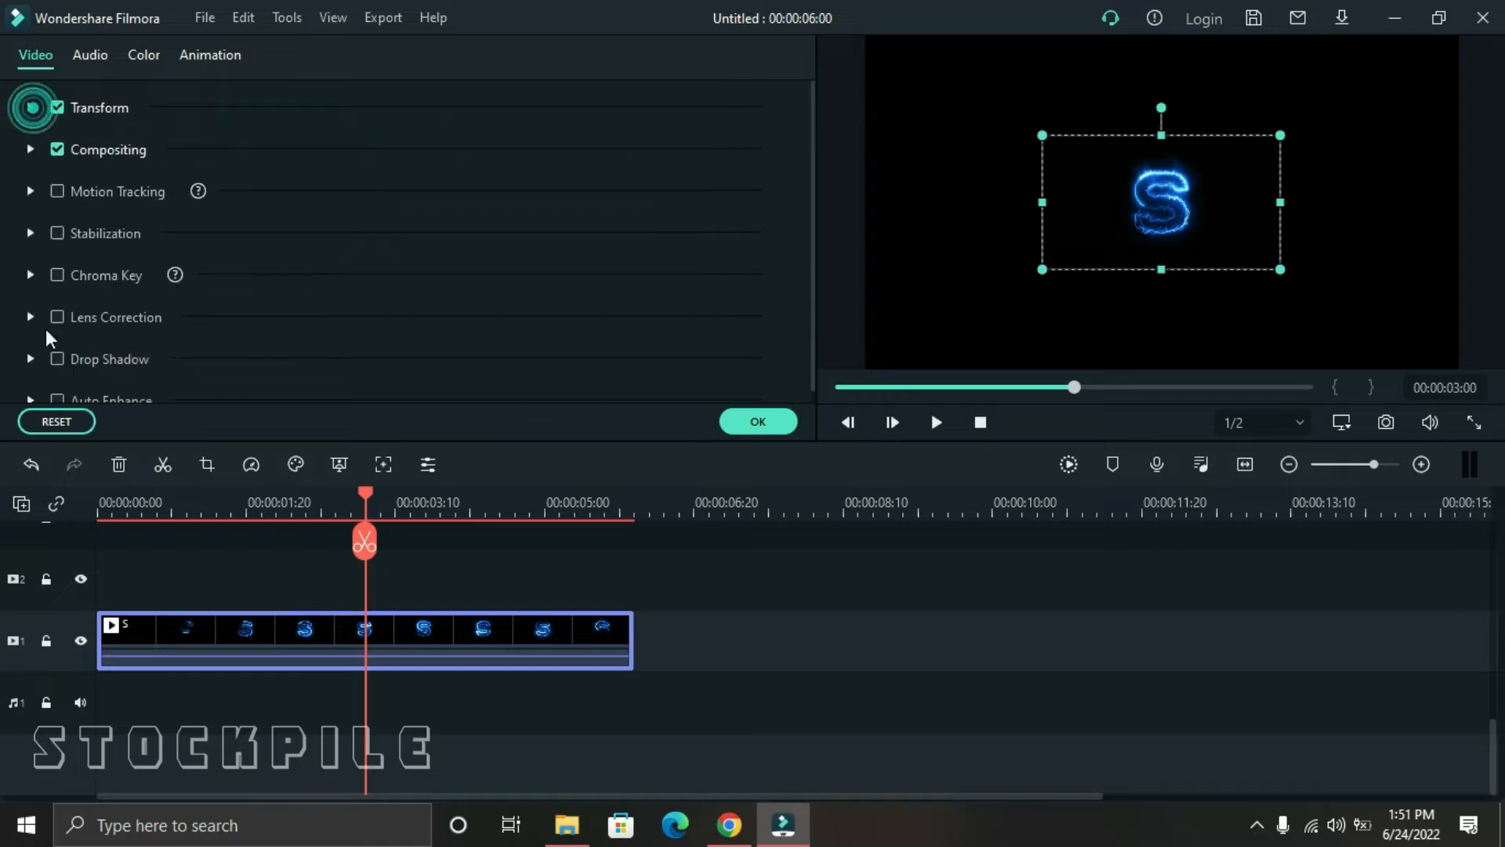
click(30, 147)
click(358, 208)
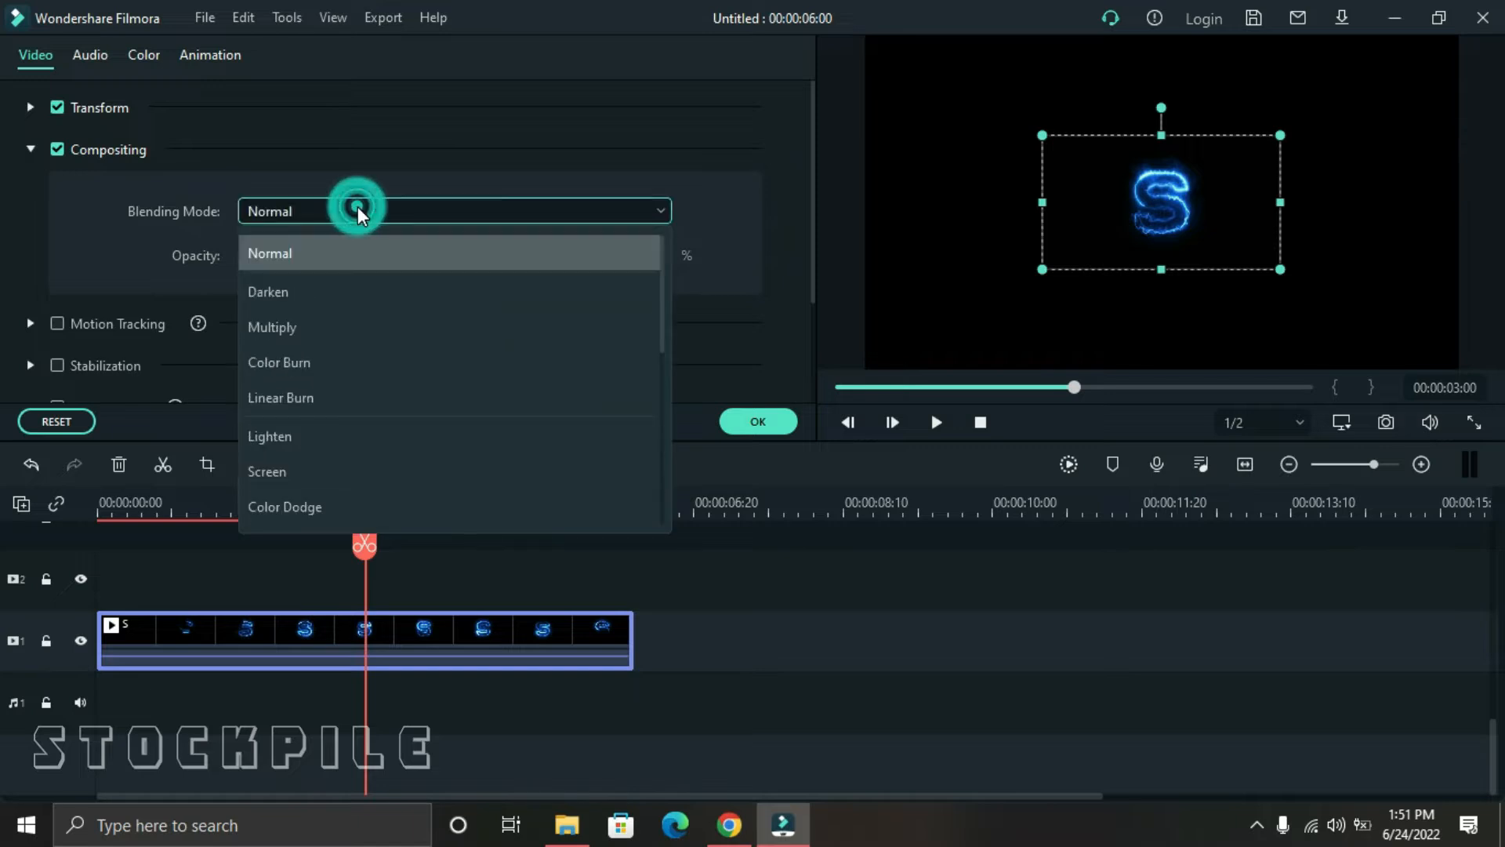
click(371, 437)
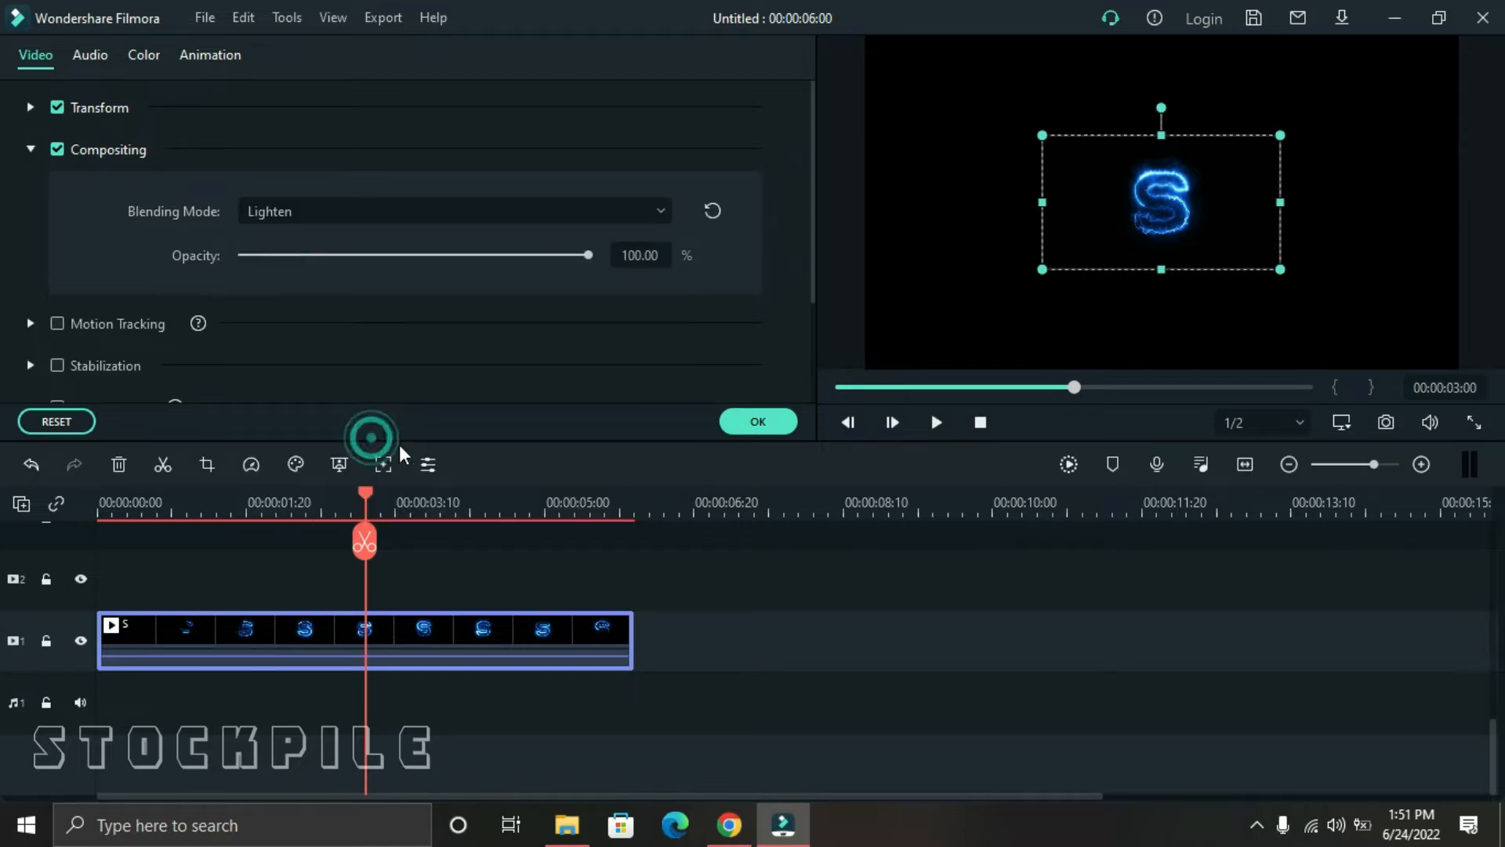
click(781, 424)
- Play back the scaled S clip, return to about 3 seconds, and move the letter left of the frame's centre
click(980, 421)
click(912, 423)
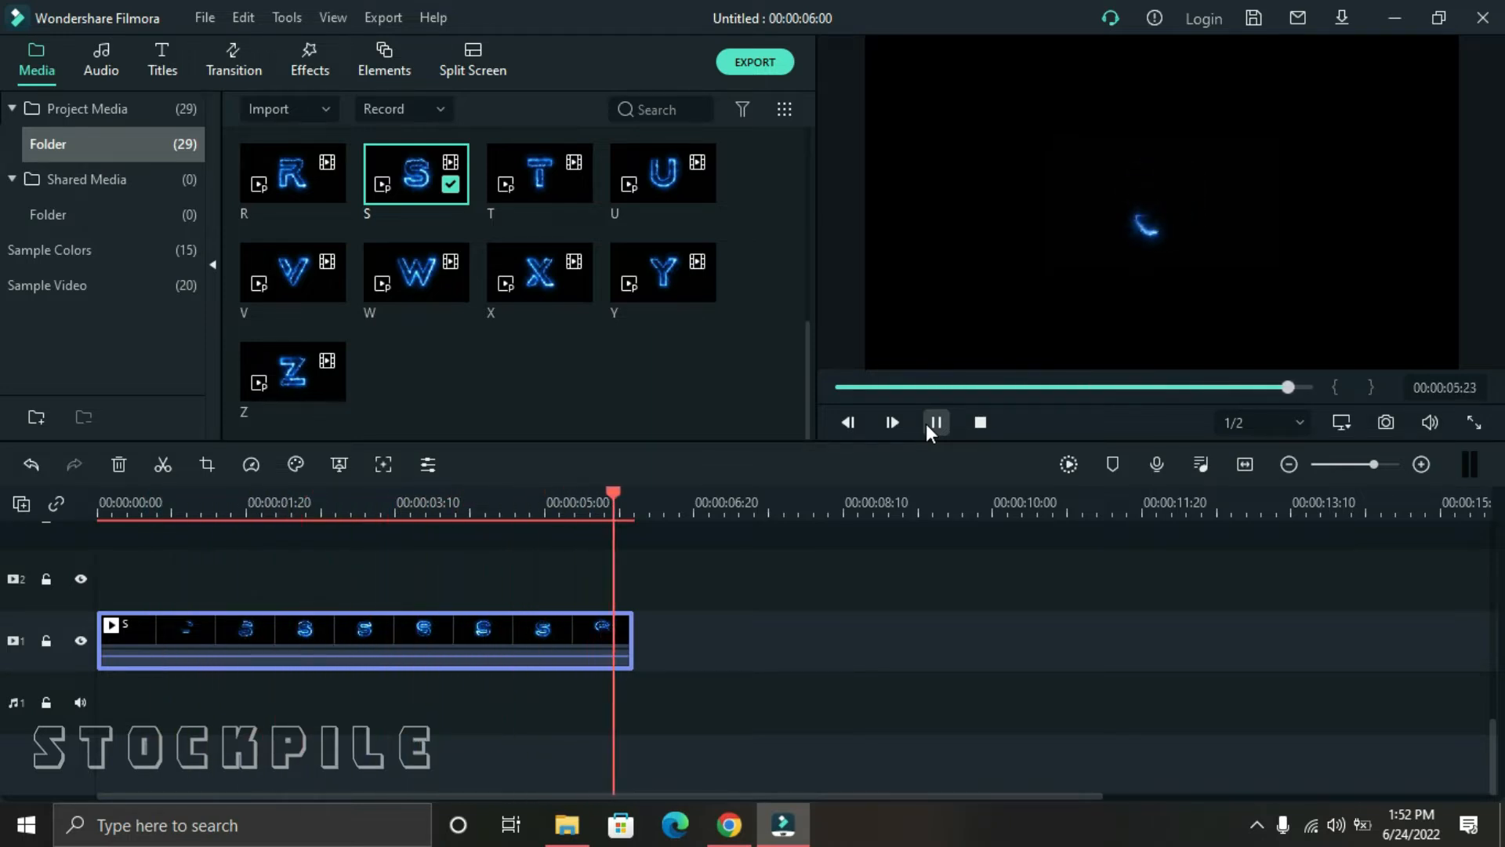
click(377, 501)
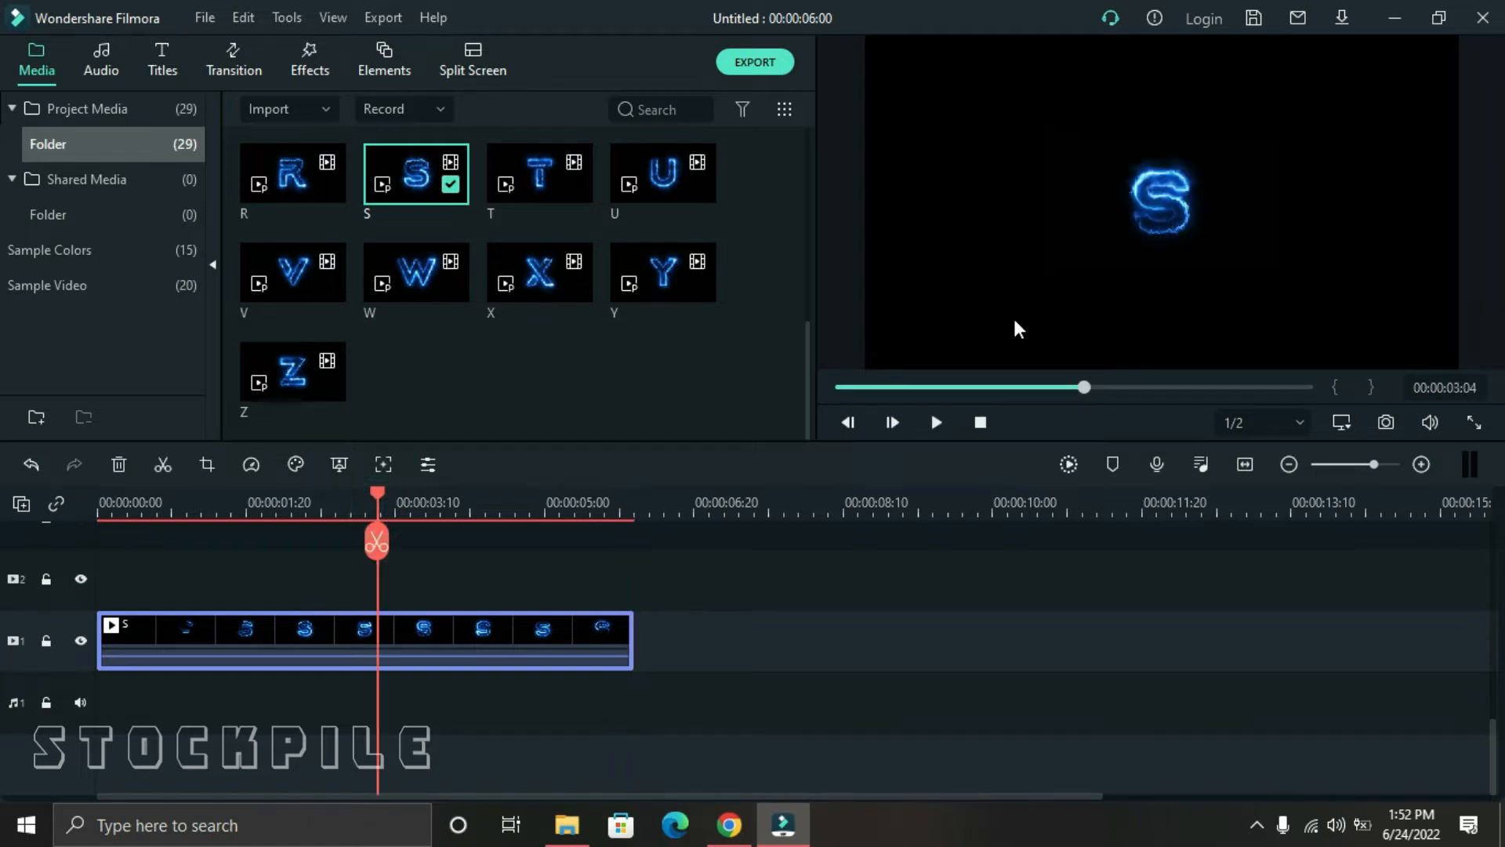
drag(1160, 220, 1035, 199)
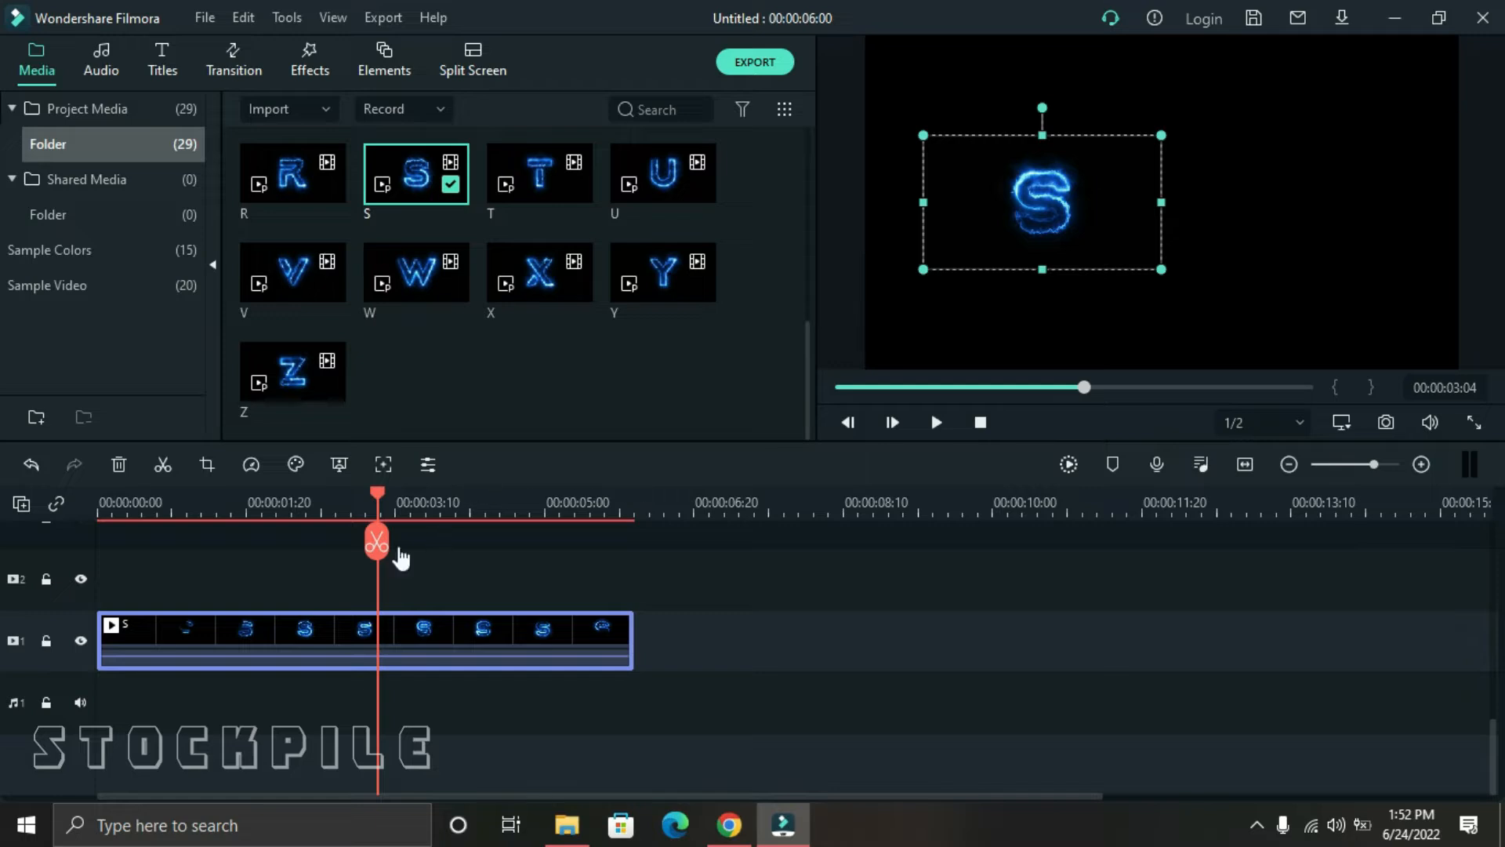
- Place the T clip at the start of video track 2 and scale it to 40%
drag(543, 204, 421, 580)
double_click(419, 572)
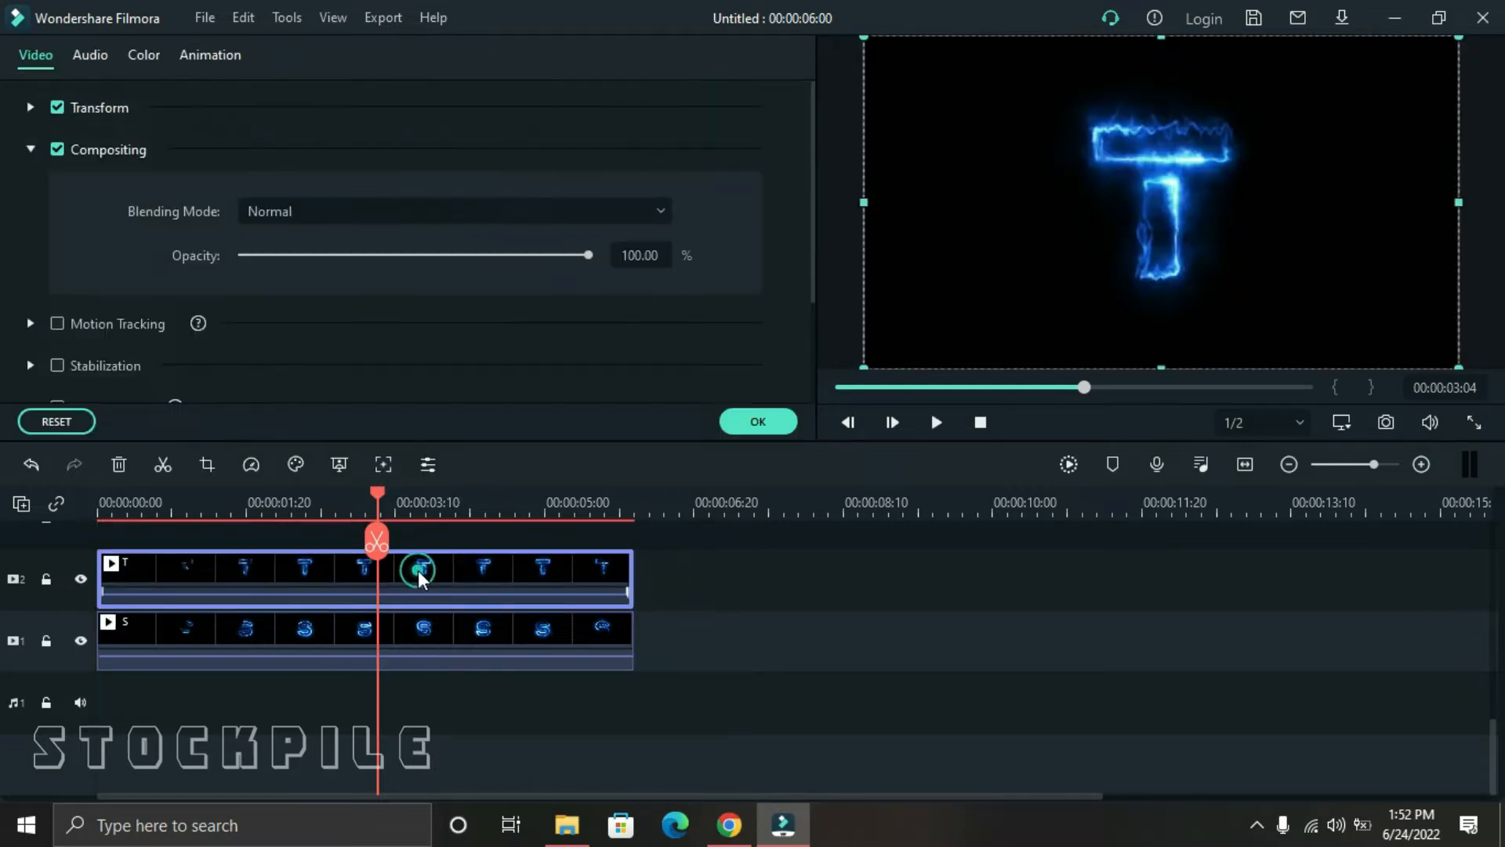
click(30, 149)
click(30, 108)
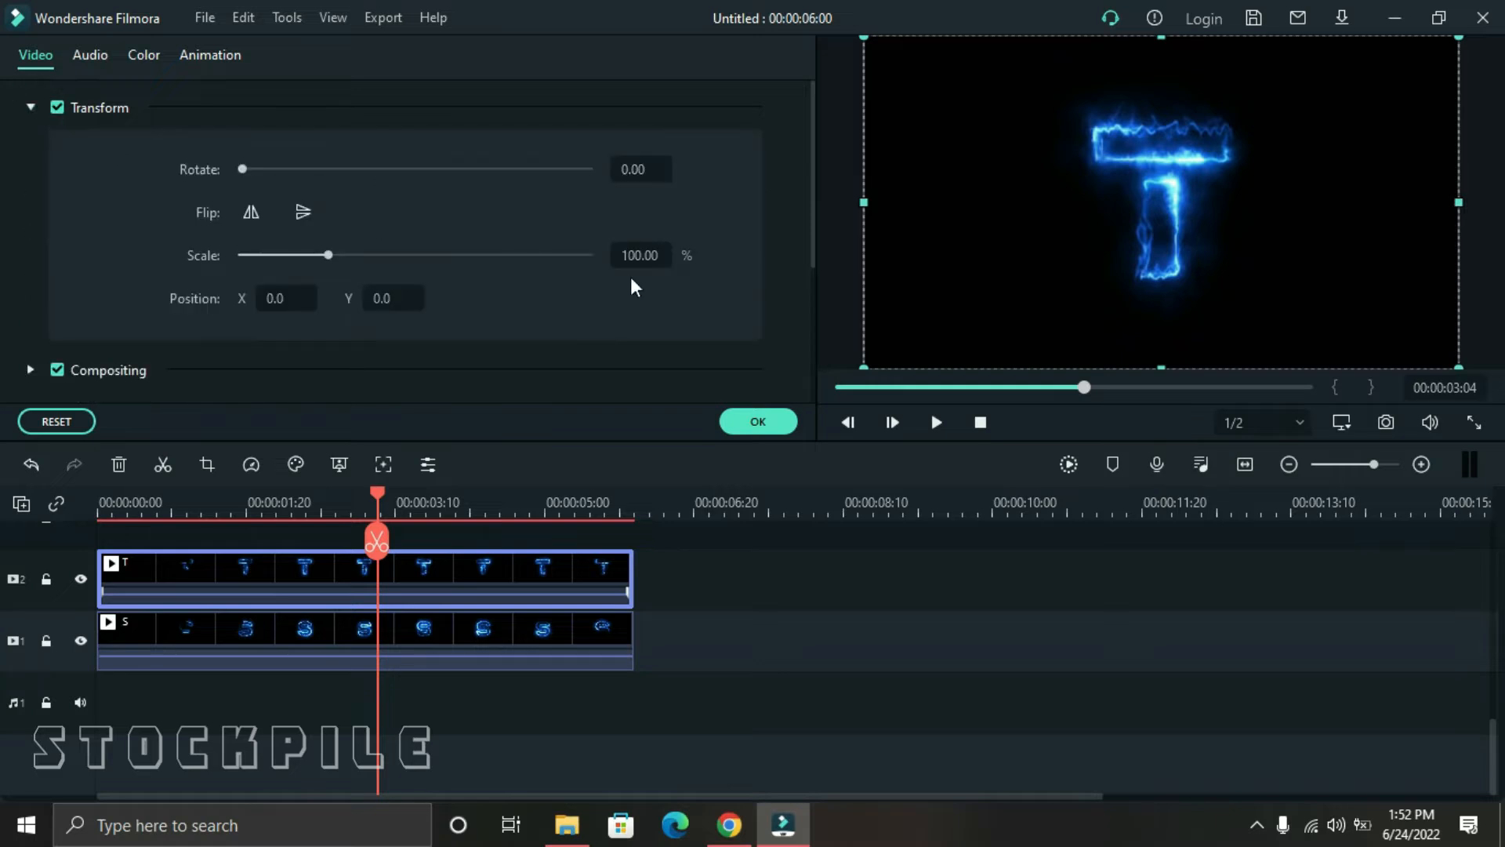
click(637, 257)
text(40)
key(Return)
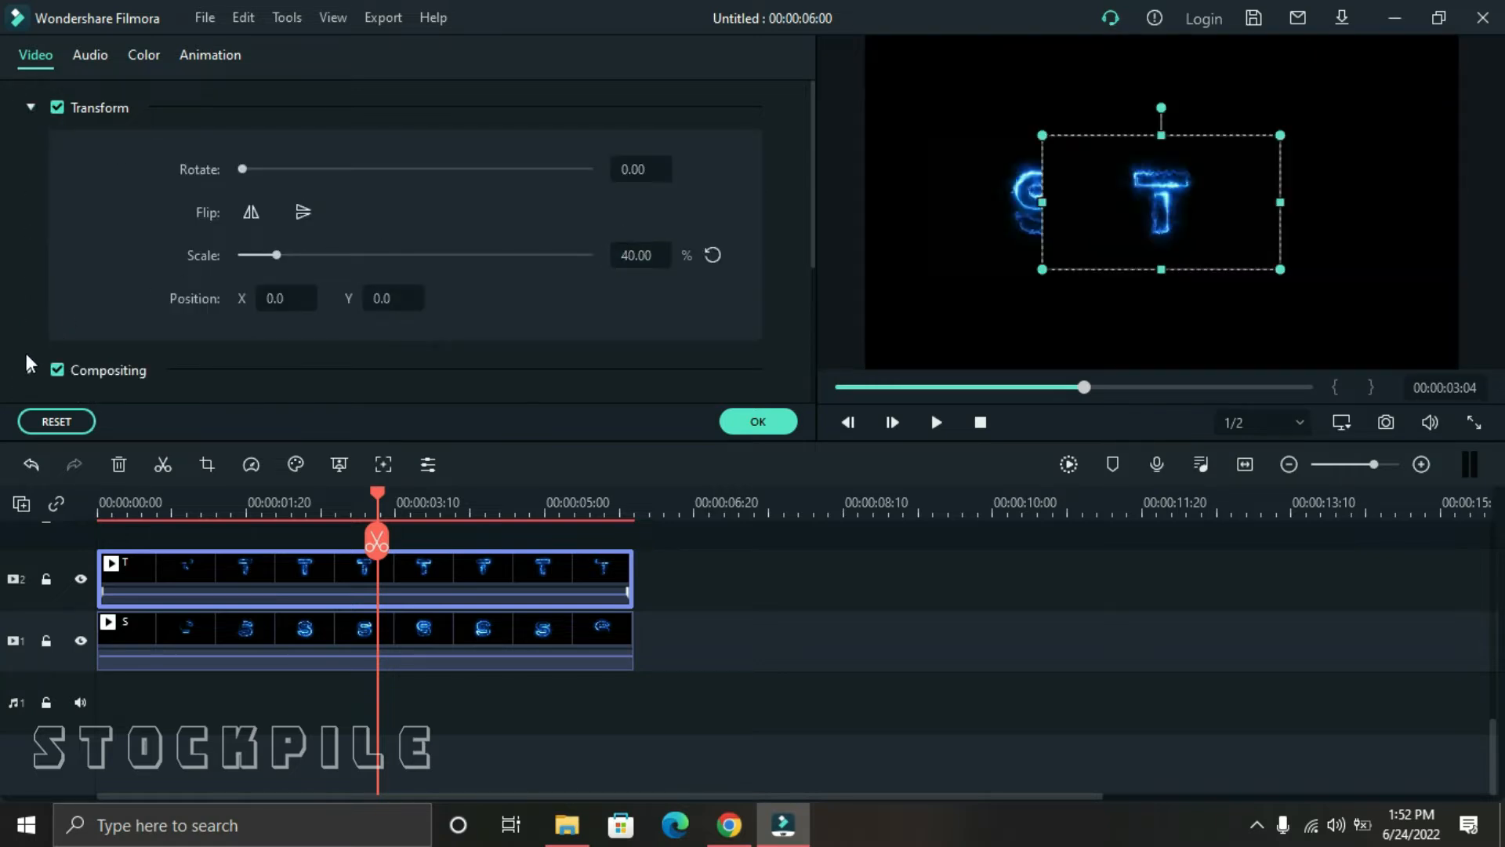
- Set the T clip's blending mode to Lighten and position the letter directly right of the S
click(28, 108)
click(31, 149)
click(305, 211)
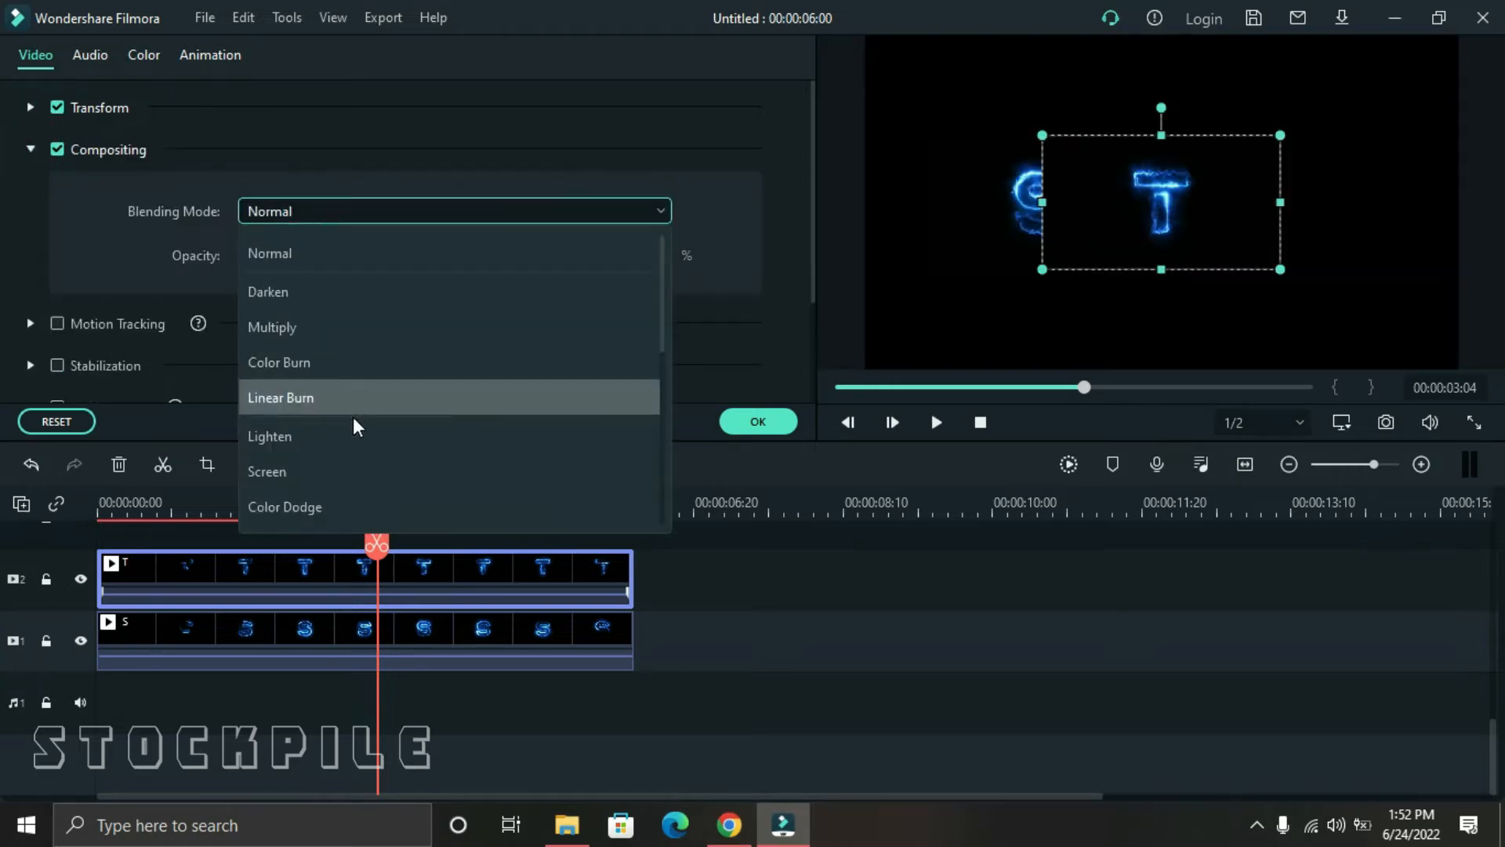
click(353, 427)
click(772, 423)
drag(1158, 207, 1105, 206)
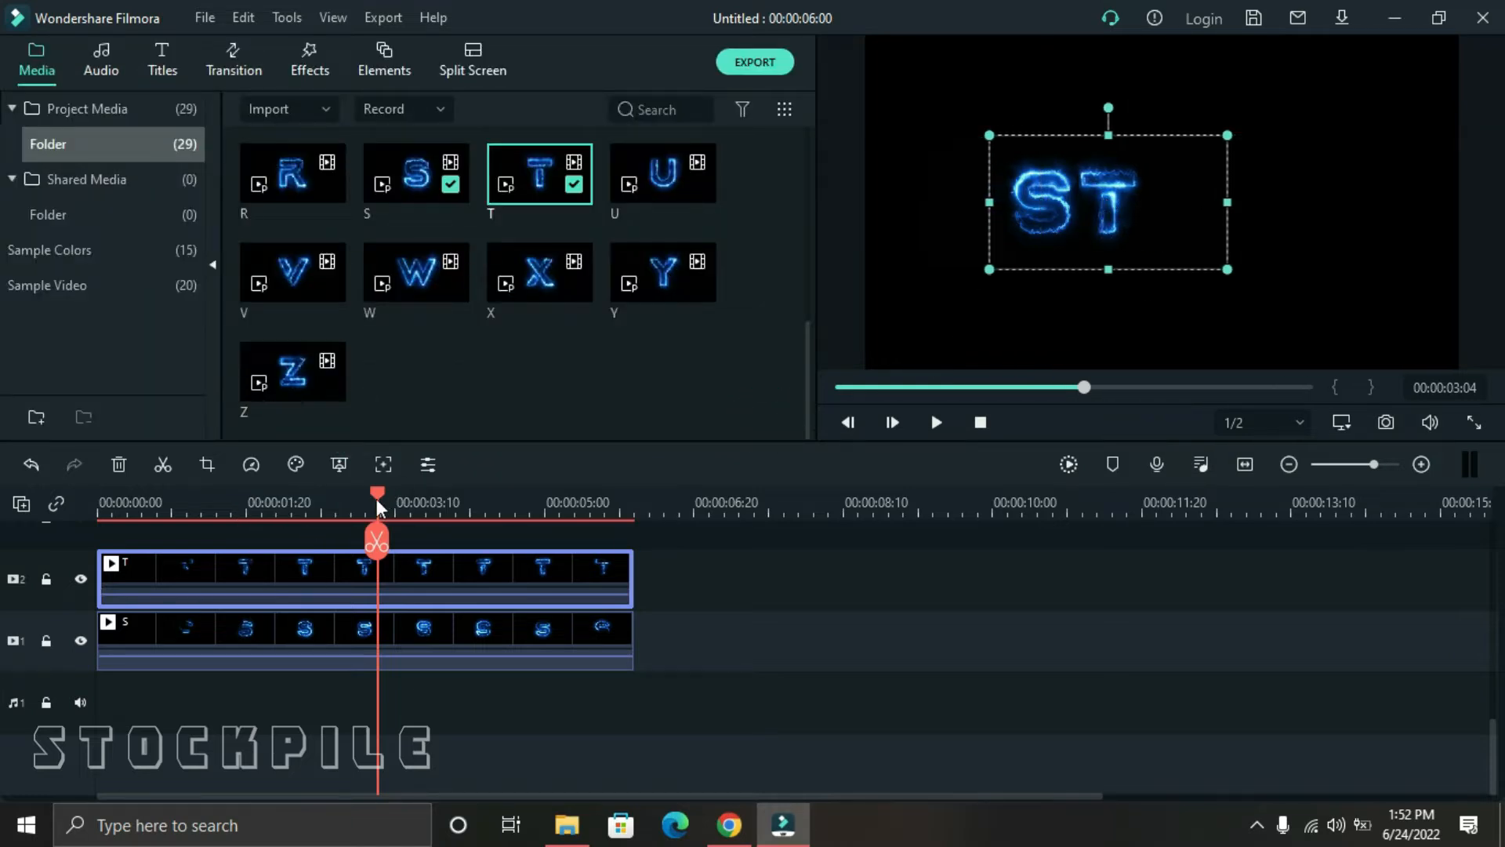
- Place the O clip at the start of video track 3 and show the frame at 00:00:02:19
drag(376, 506, 98, 507)
scroll(604, 376, up, 6)
scroll(471, 298, down, 3)
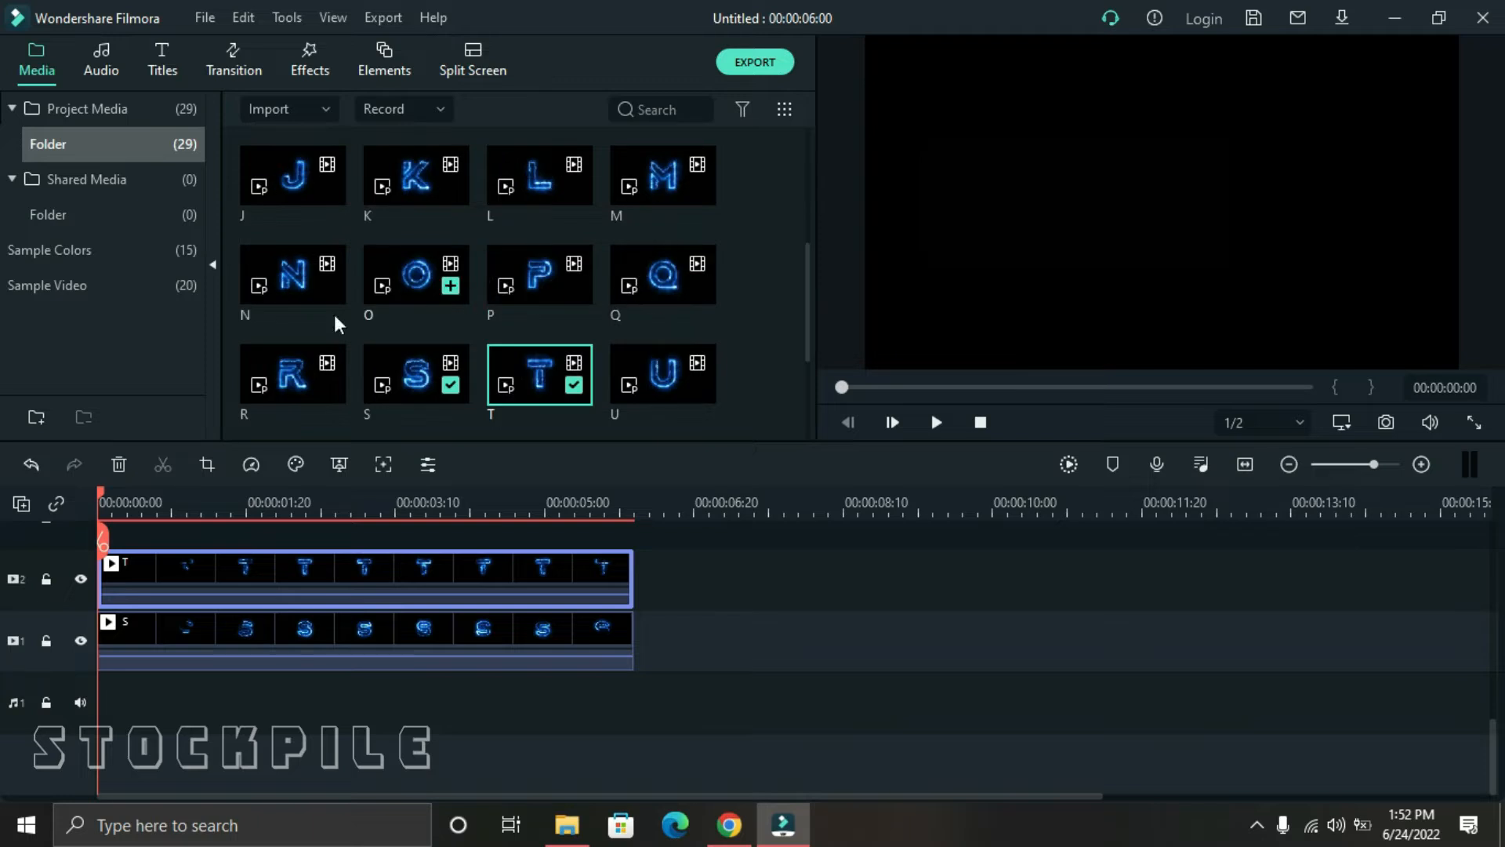
drag(429, 279, 337, 549)
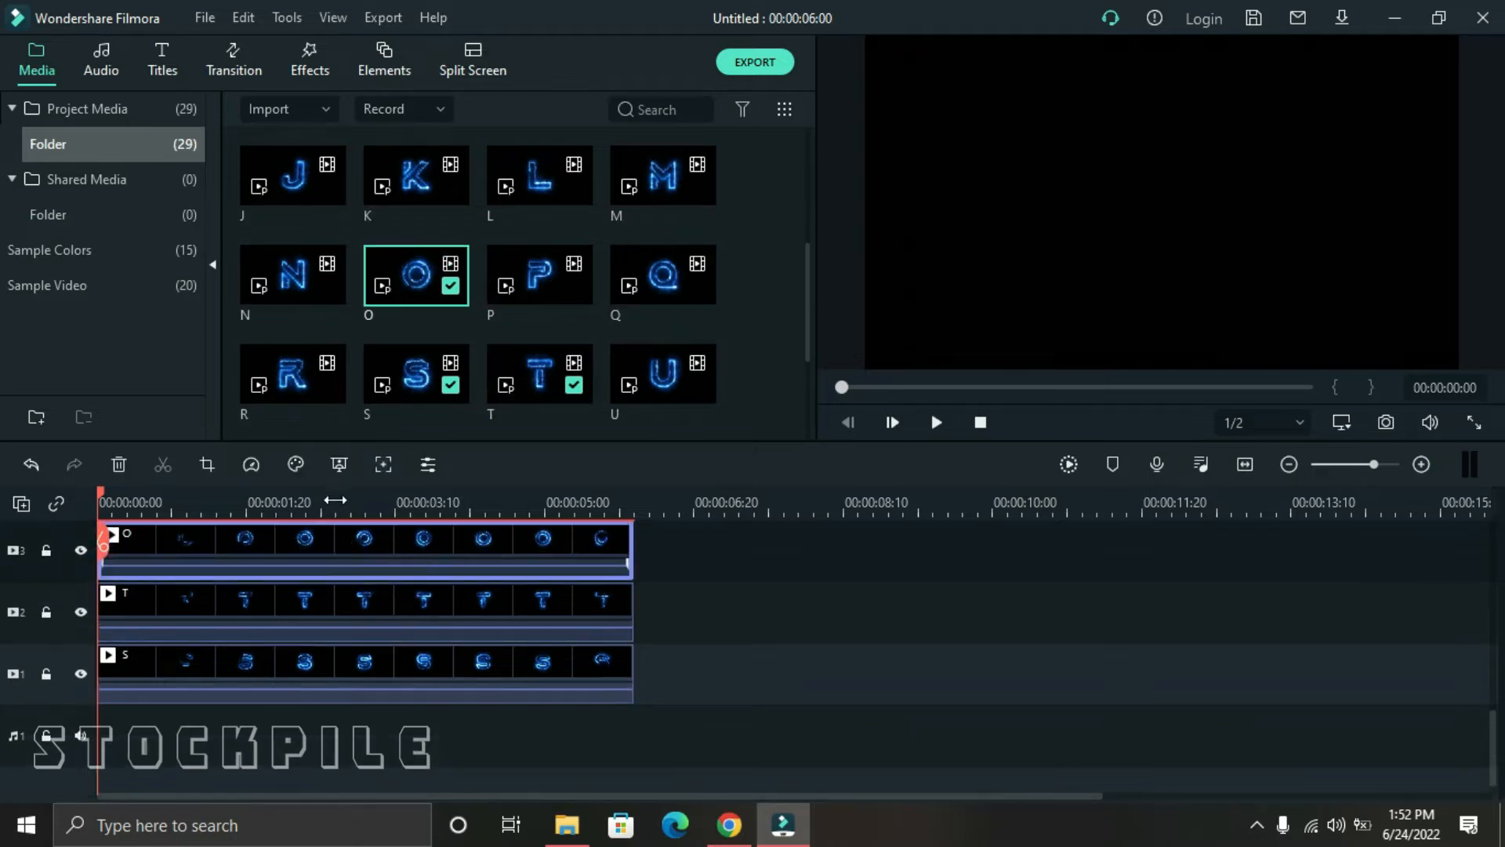
click(333, 500)
- Scale the O clip on video track 3 to 40%
double_click(464, 553)
click(396, 211)
click(283, 155)
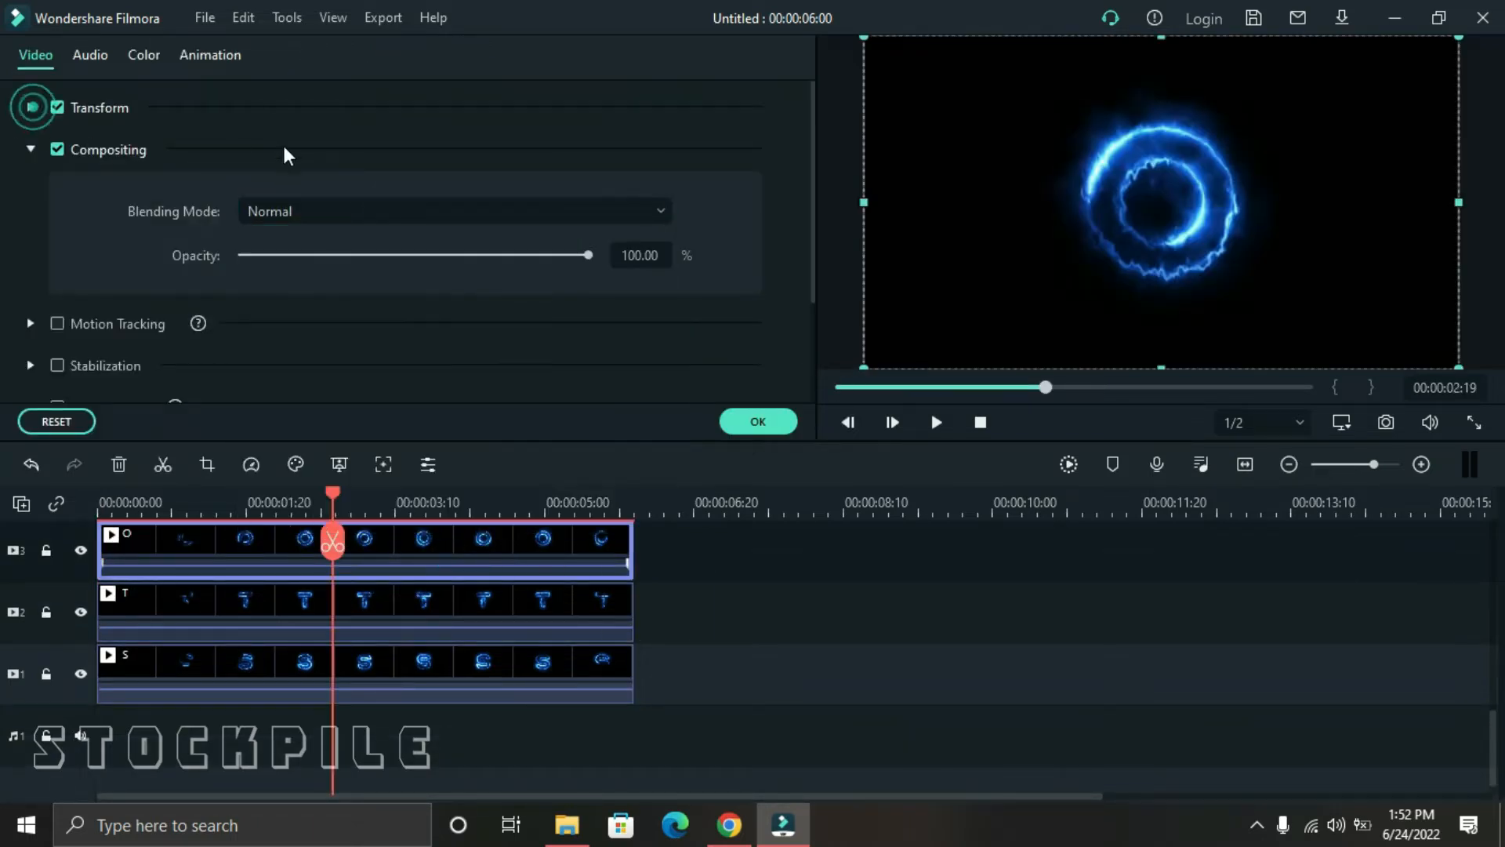
click(35, 108)
double_click(629, 258)
text(40)
key(Return)
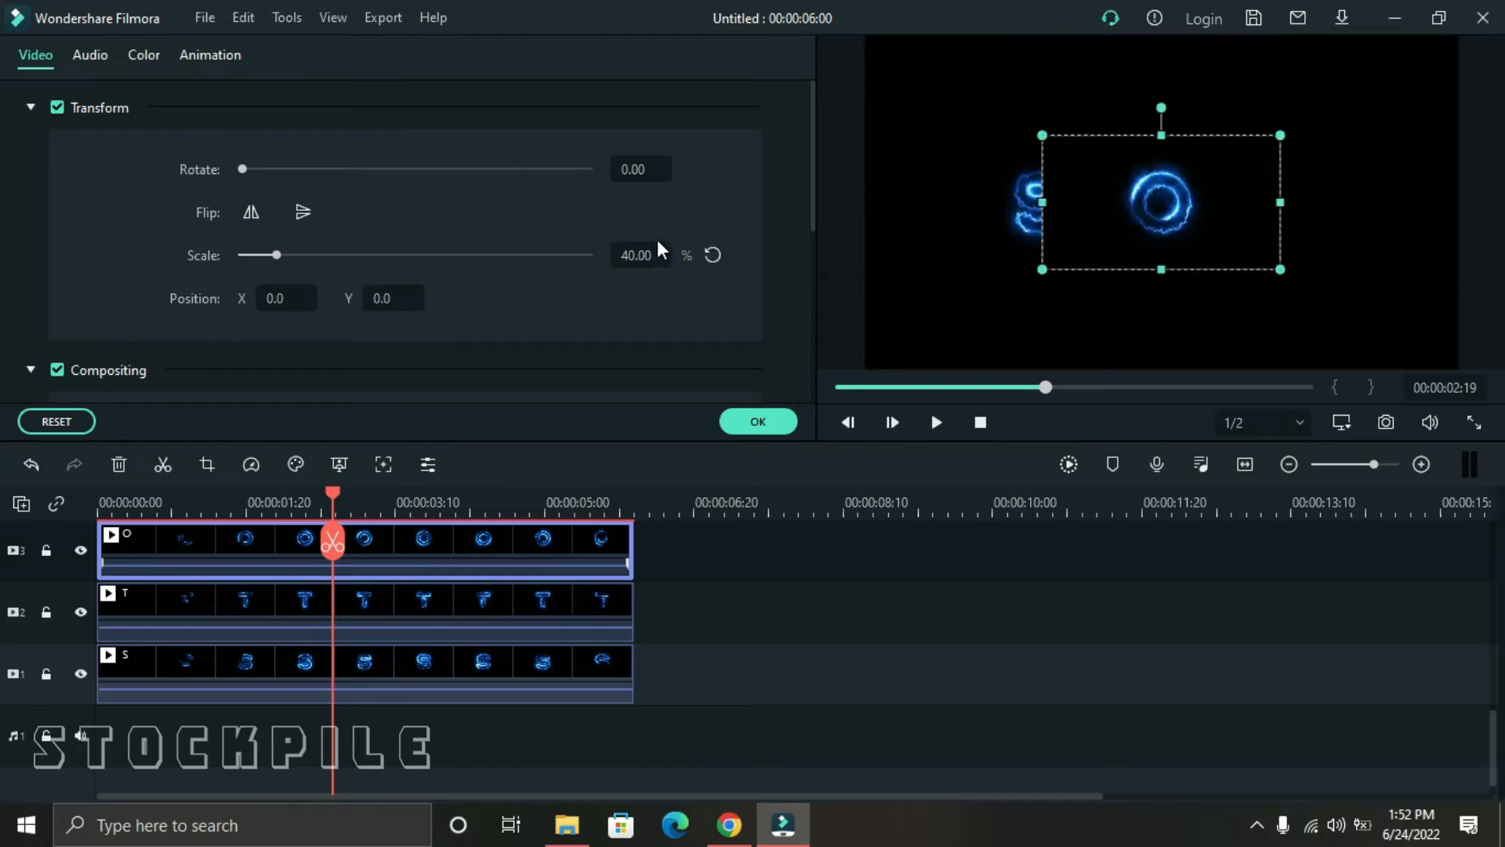
- Set the O clip's blending mode to Lighten and position the letter just right of the T
click(34, 375)
click(31, 144)
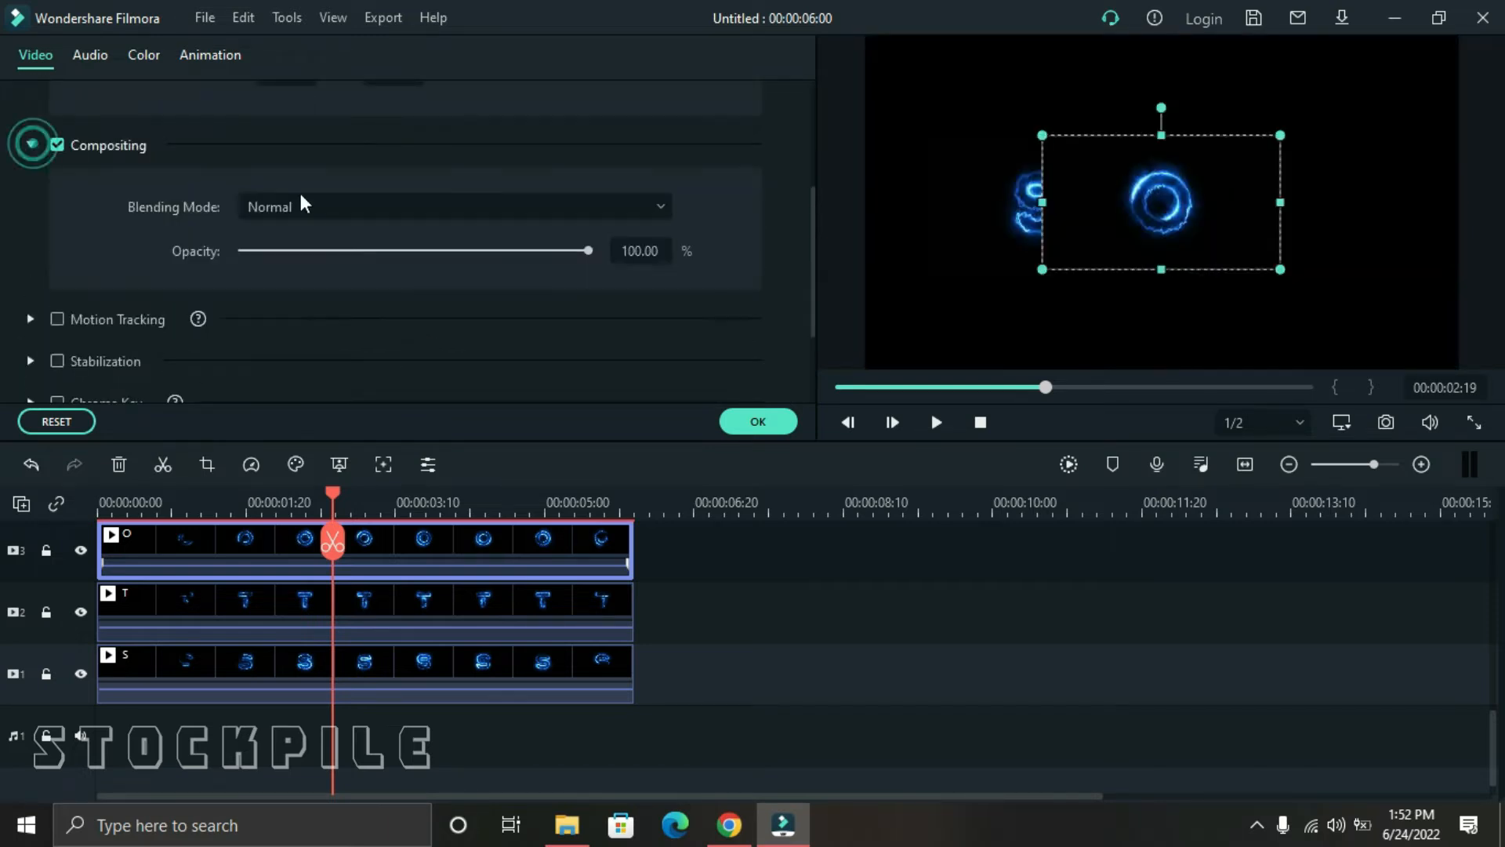
click(303, 206)
click(397, 431)
click(789, 425)
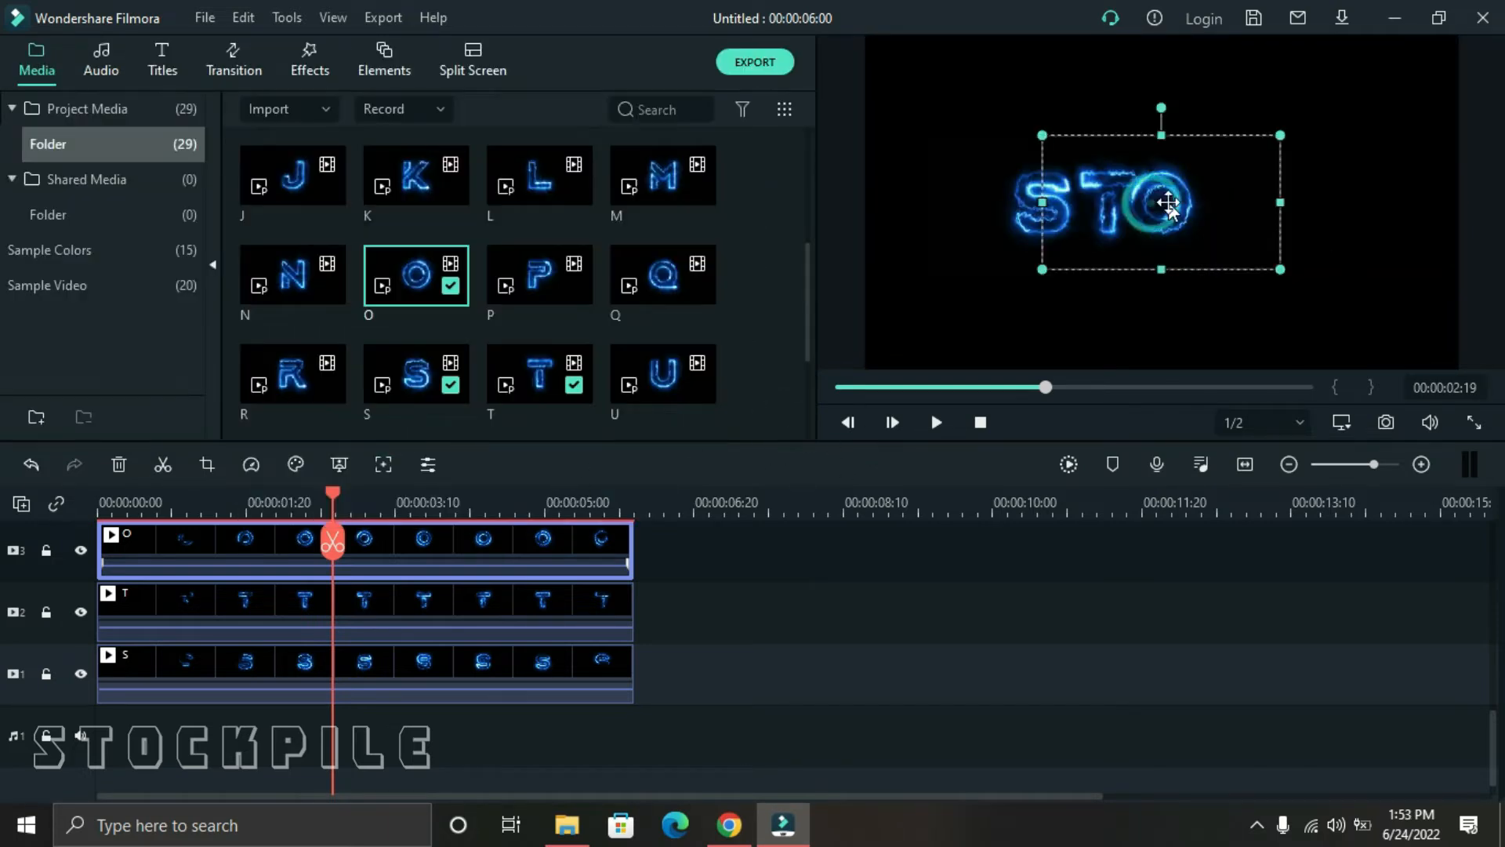
drag(1168, 212, 1181, 215)
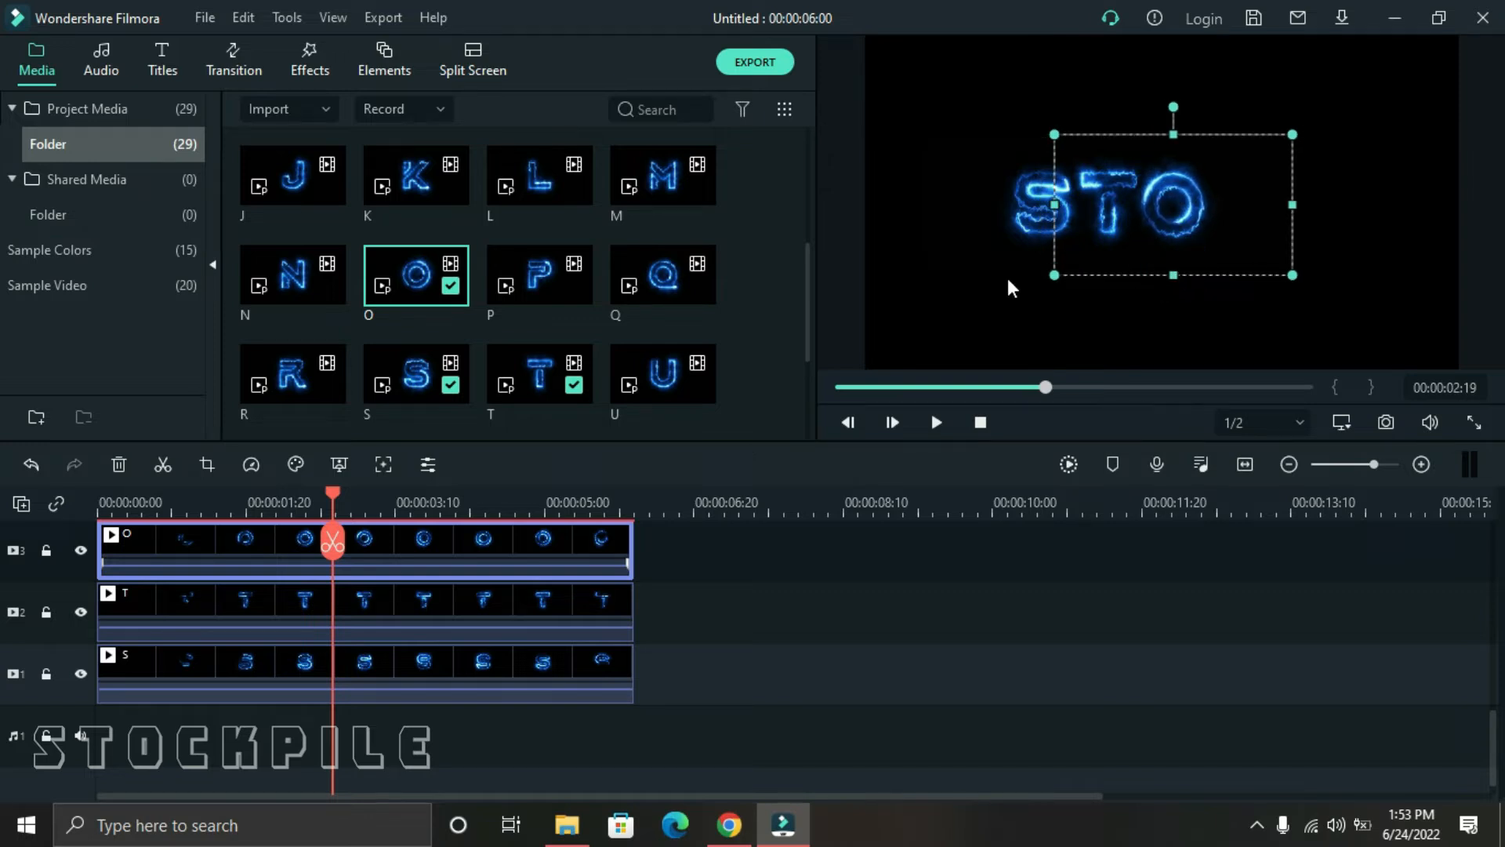
- Place the C clip at the start of video track 4 and scale it to 40%
scroll(362, 511, up, 1)
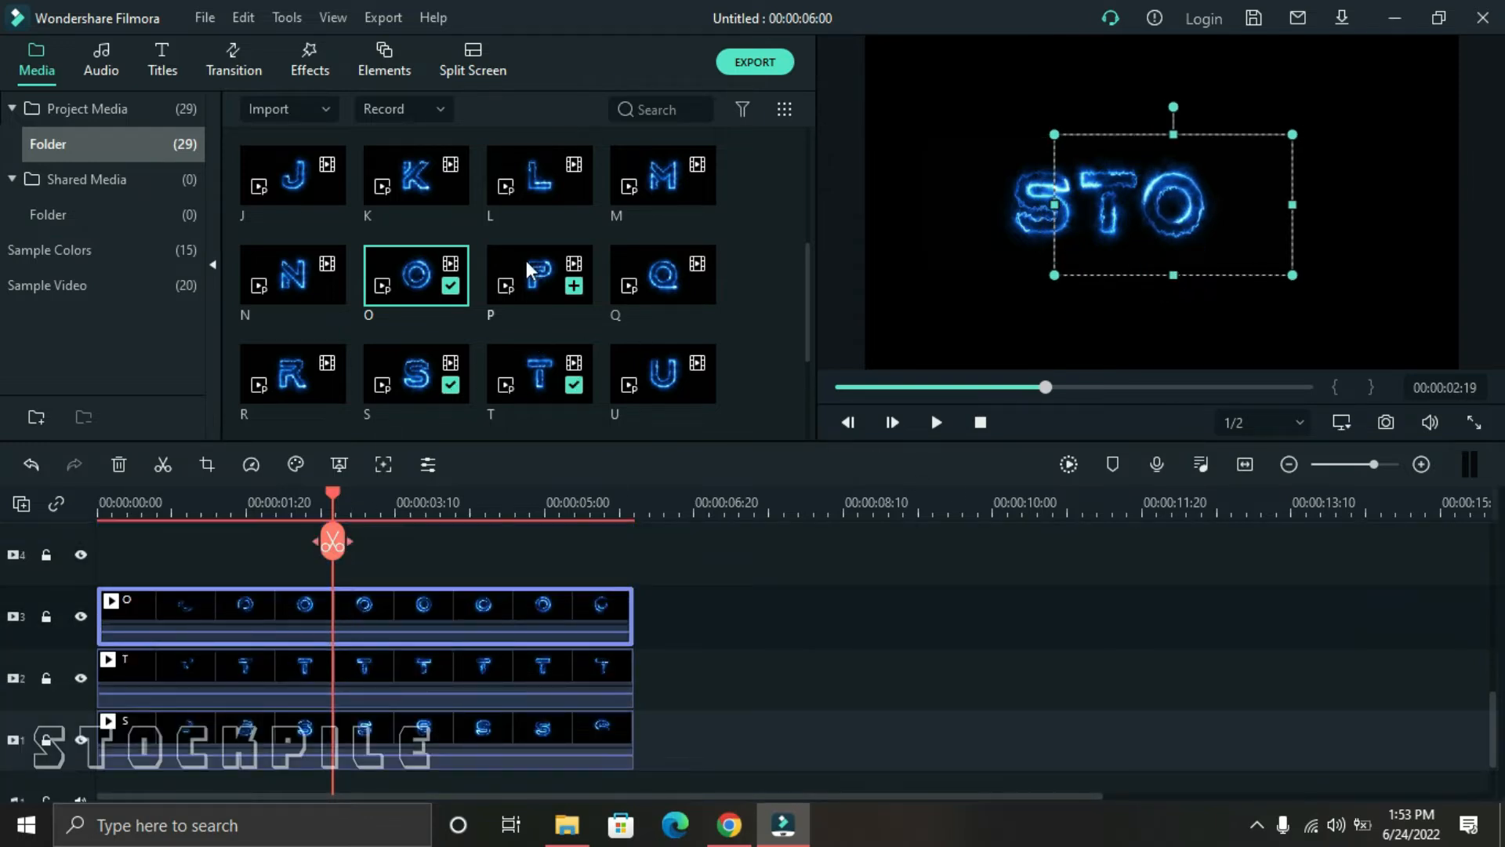
scroll(486, 277, up, 4)
drag(520, 187, 99, 554)
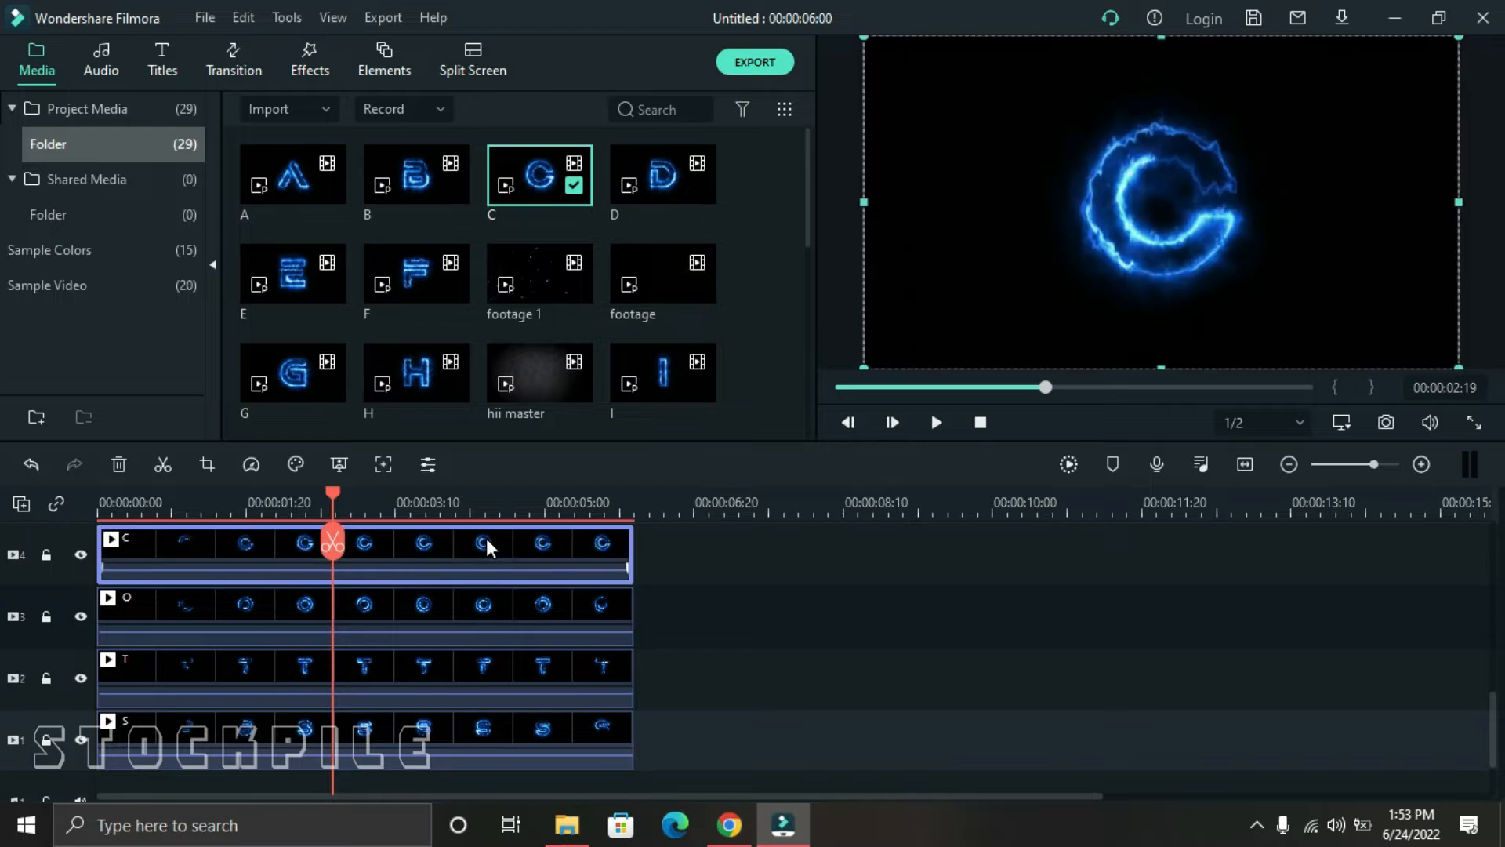
double_click(487, 543)
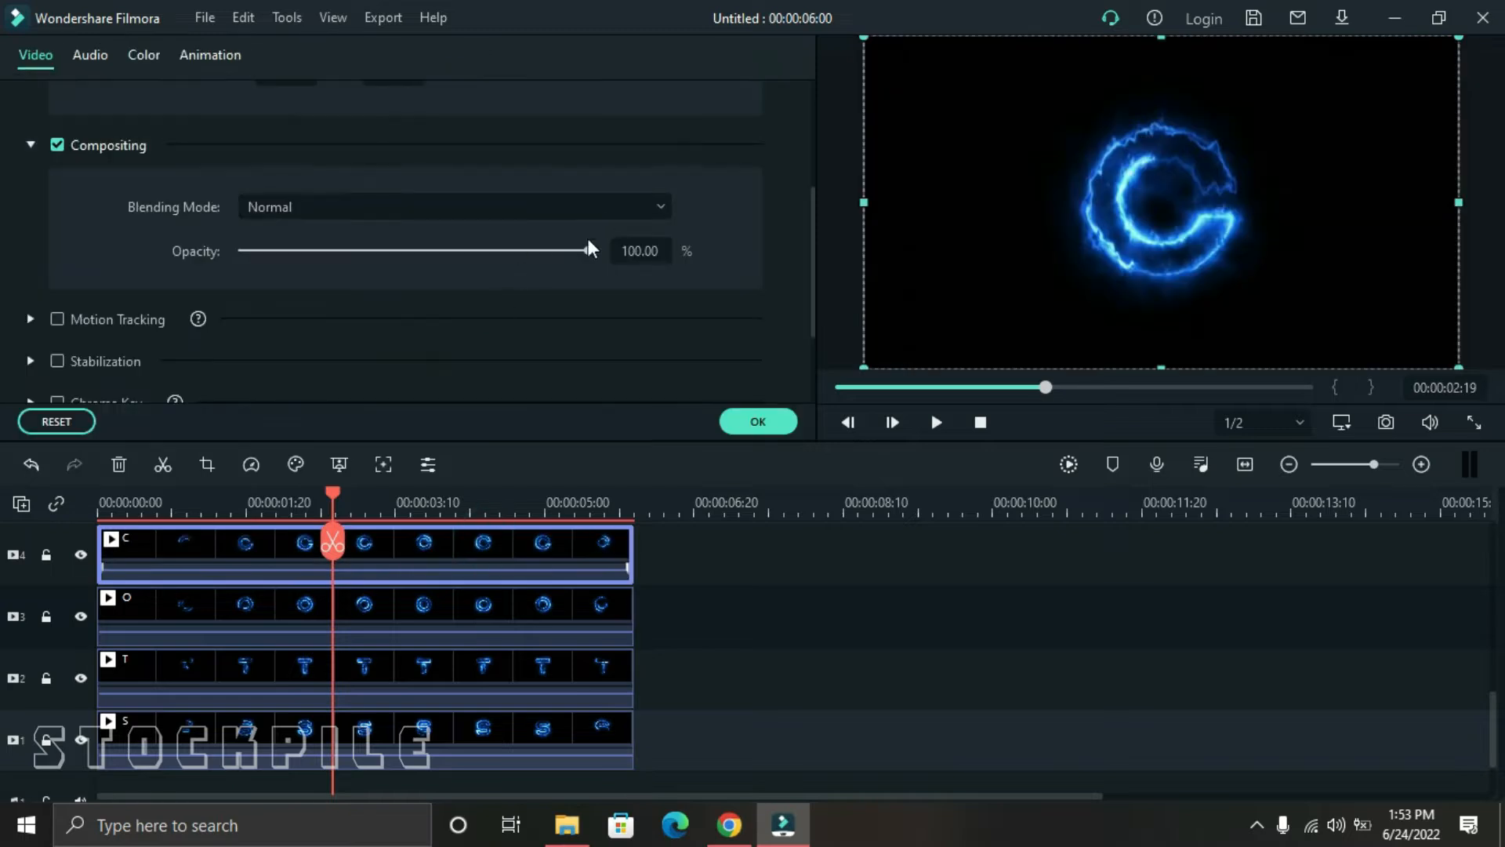
scroll(526, 218, up, 3)
click(662, 249)
text(40)
key(Return)
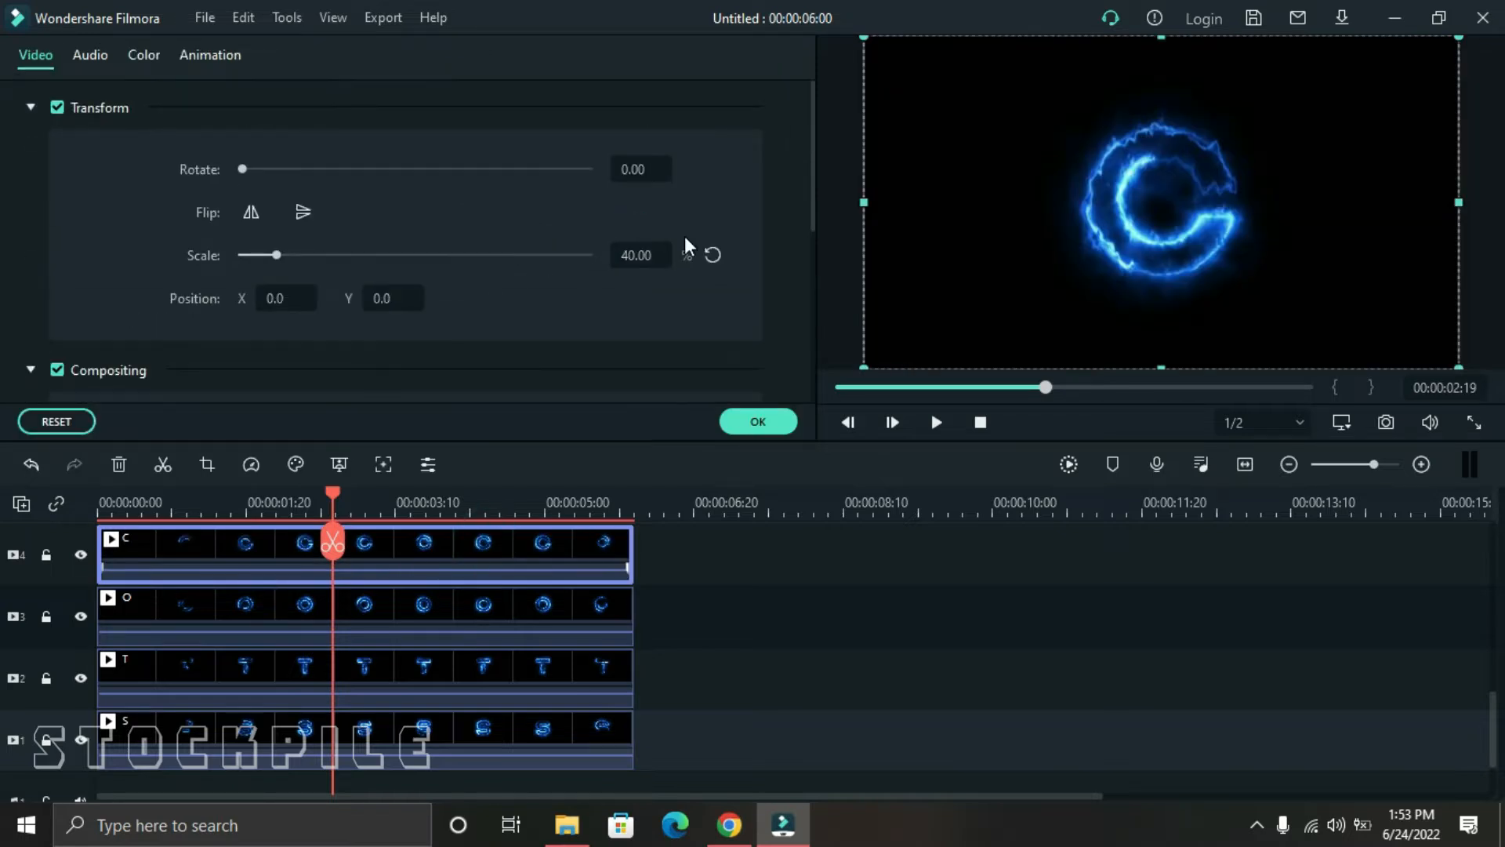
- Set the C clip's blending mode to Lighten
scroll(551, 258, down, 1)
click(431, 319)
click(453, 513)
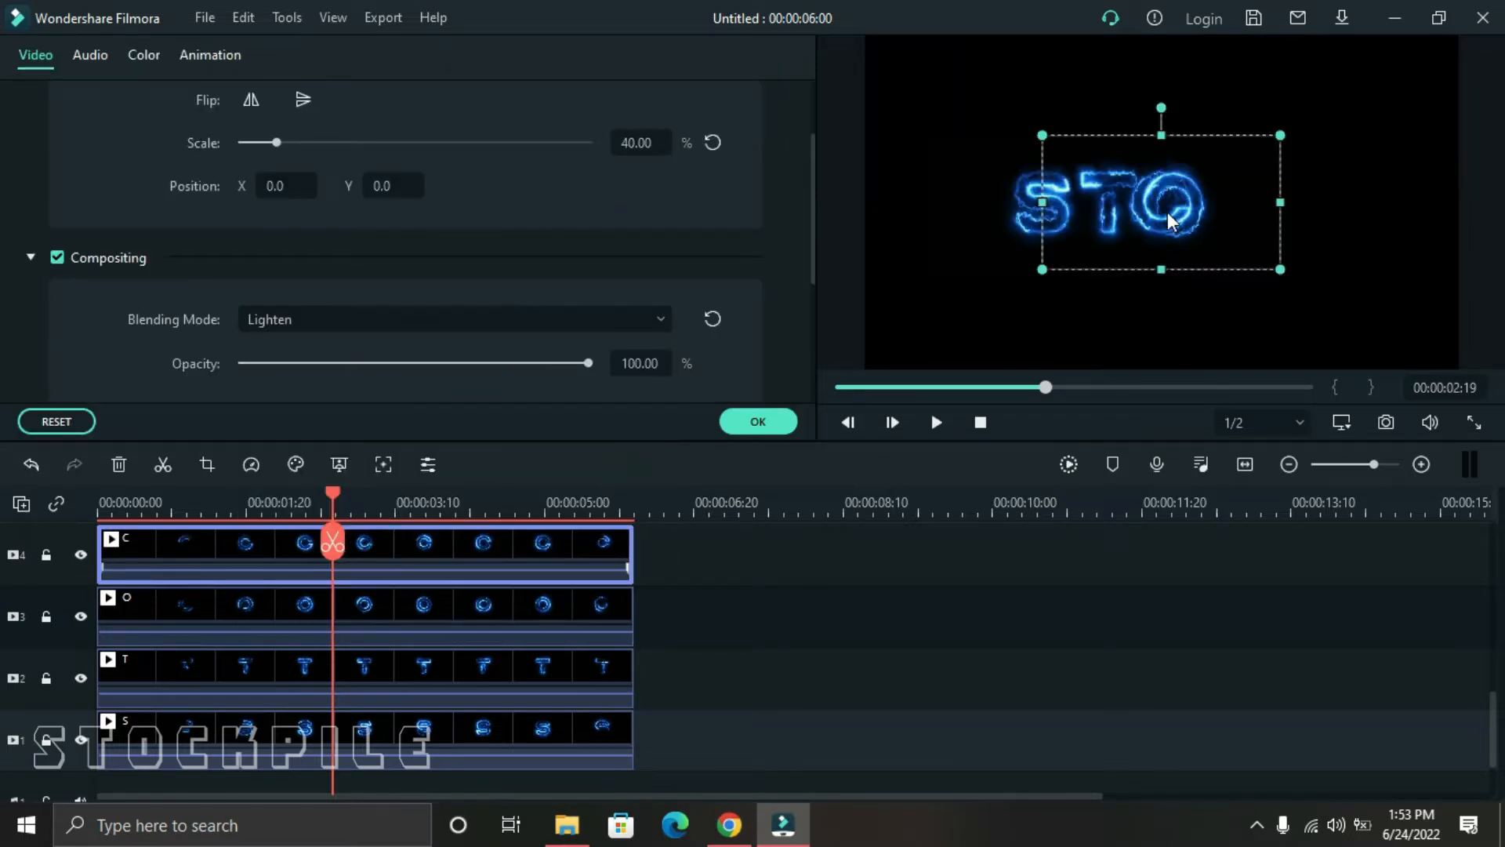
- Position the C letter just right of the O at X 75.0, Y 0.0 and accept its settings
drag(1173, 228, 1257, 228)
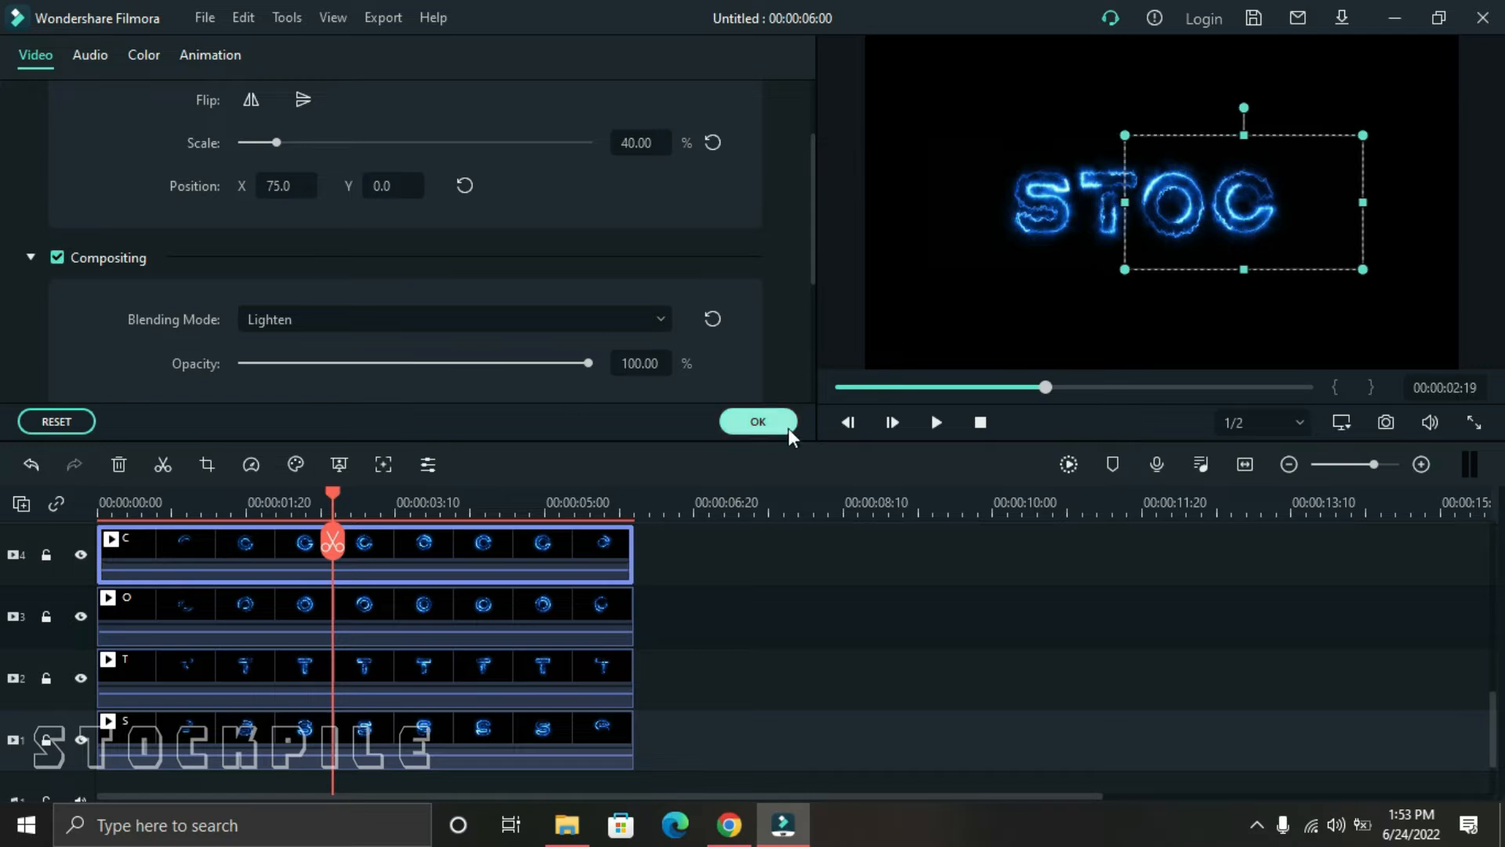
click(787, 428)
- Place the K clip at the start of video track 5 and scale it to 40%
scroll(470, 274, down, 4)
drag(412, 184, 125, 541)
double_click(445, 549)
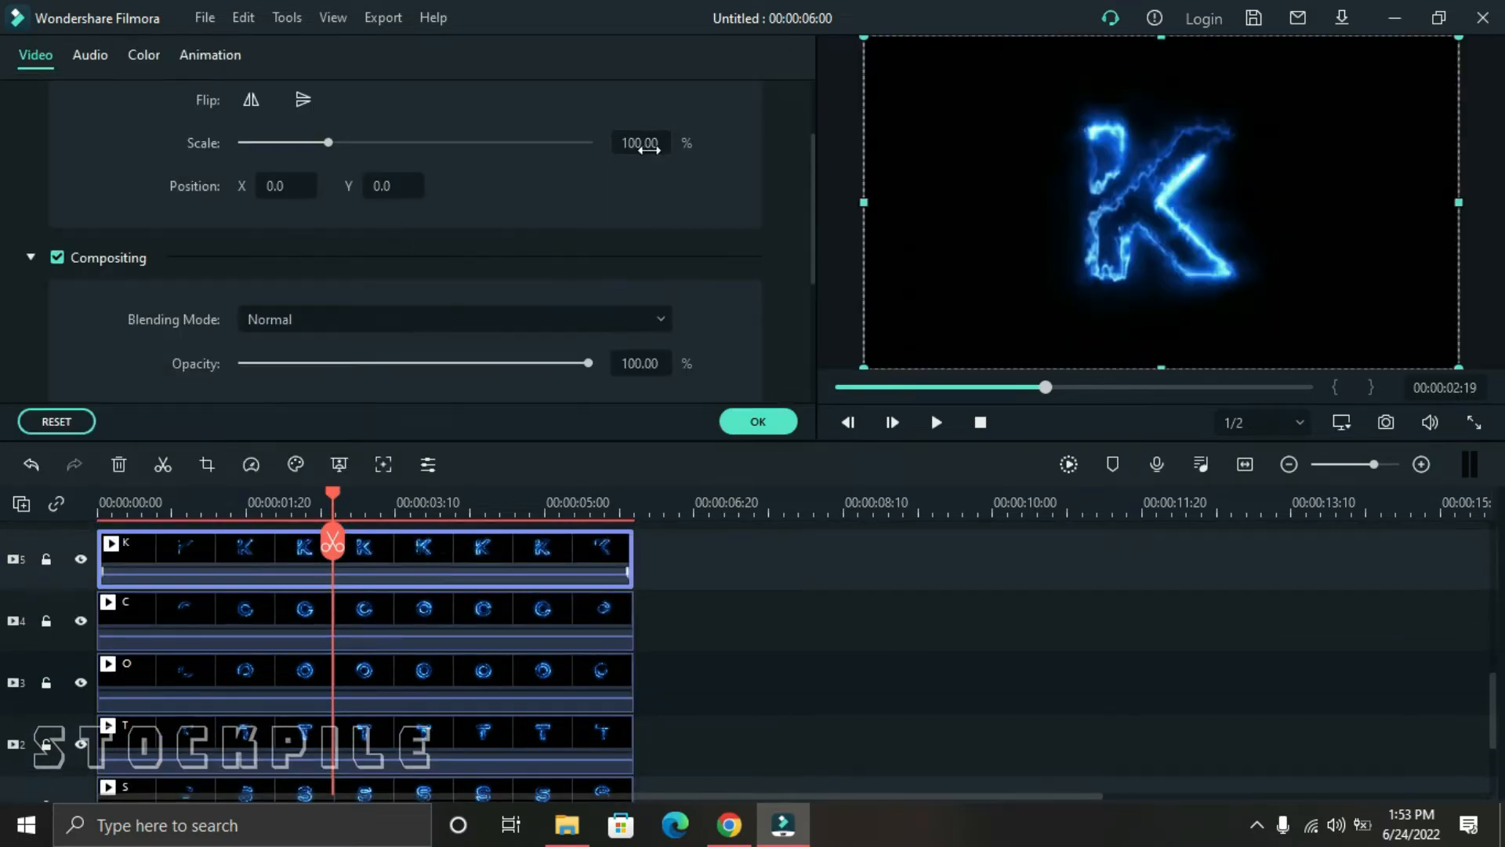
text(40)
key(Return)
- Set the K clip's blending mode to Lighten and position the letter just right of the C at X 139.0
click(477, 327)
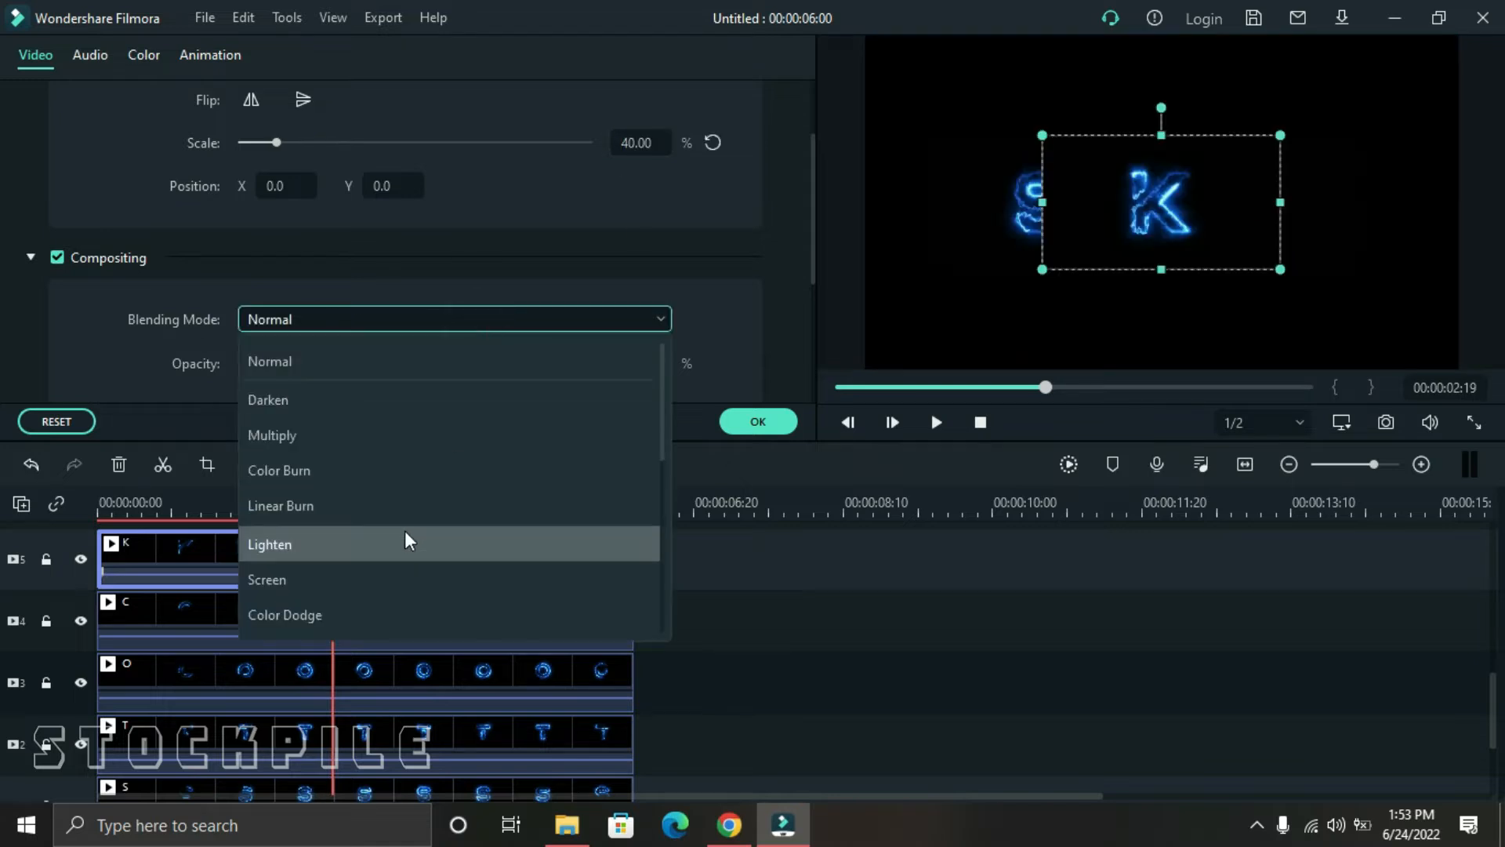
click(407, 538)
drag(1175, 228, 1317, 220)
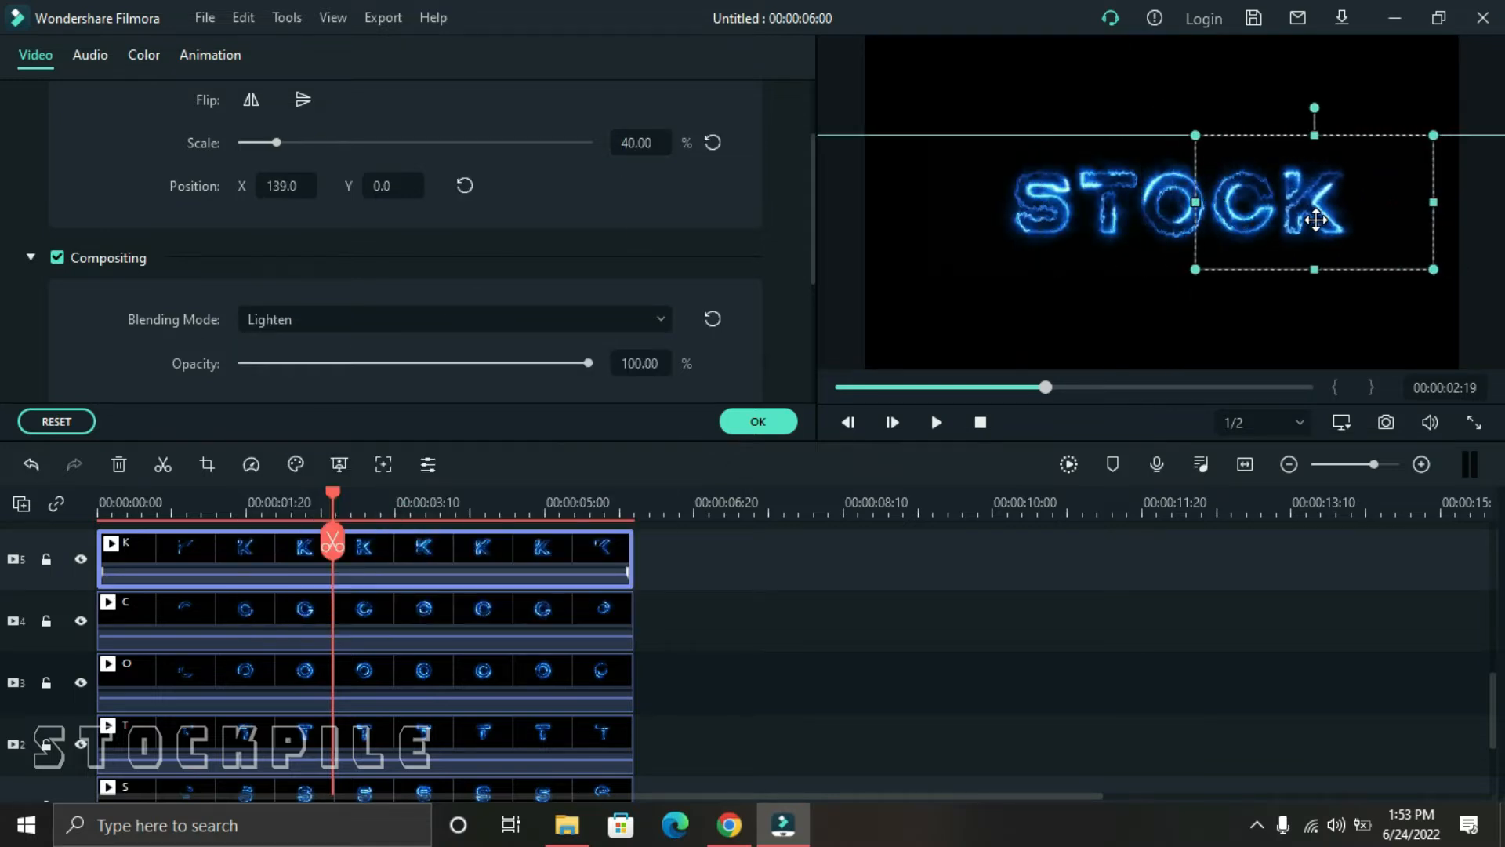
click(758, 421)
- Shift the S, T and O letters slightly left in the preview, keeping their spacing
click(940, 422)
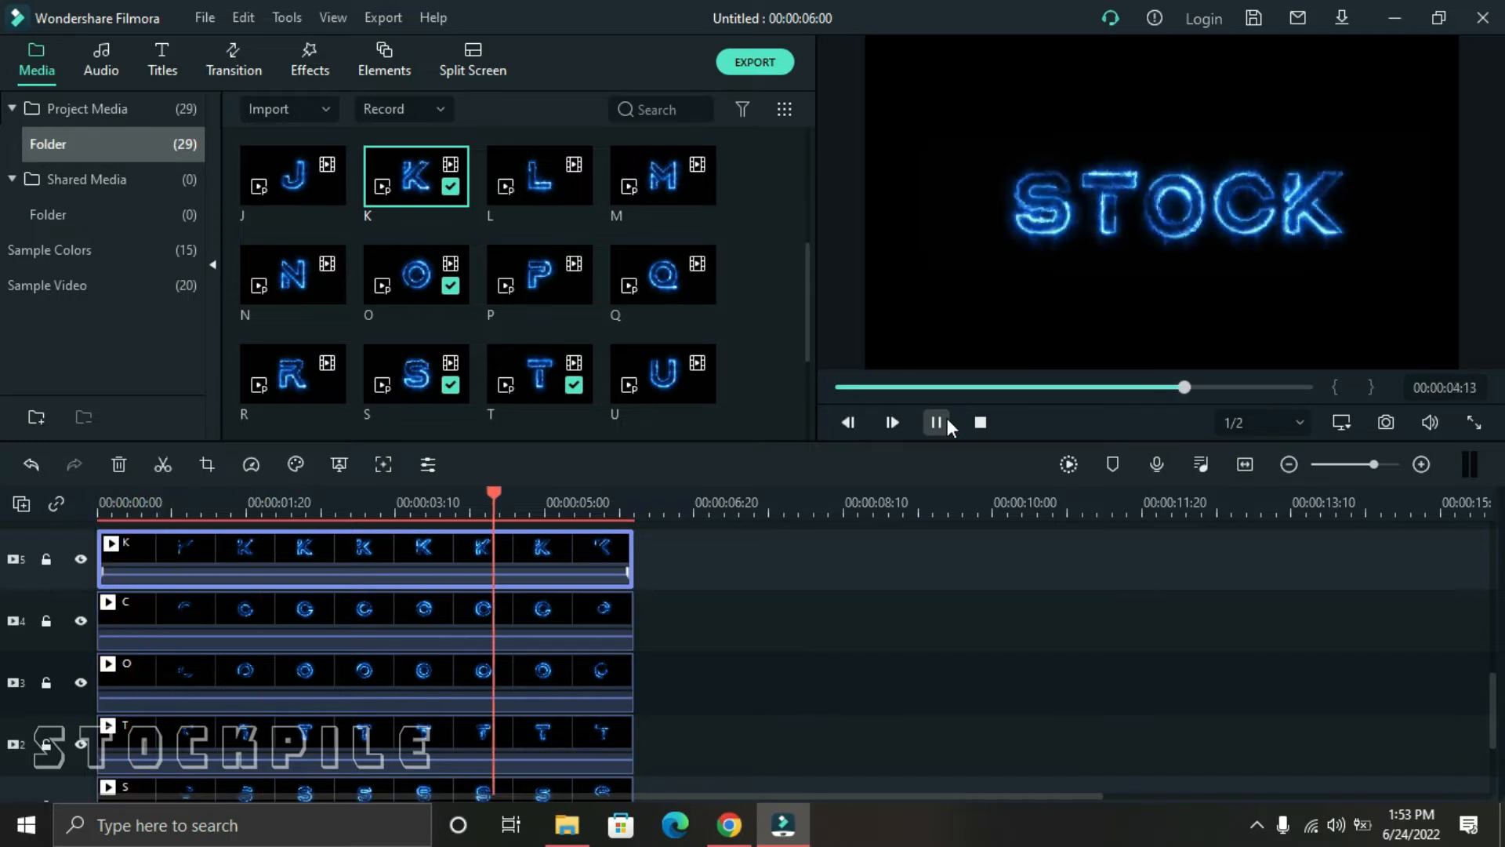
click(311, 501)
scroll(407, 660, down, 2)
click(396, 687)
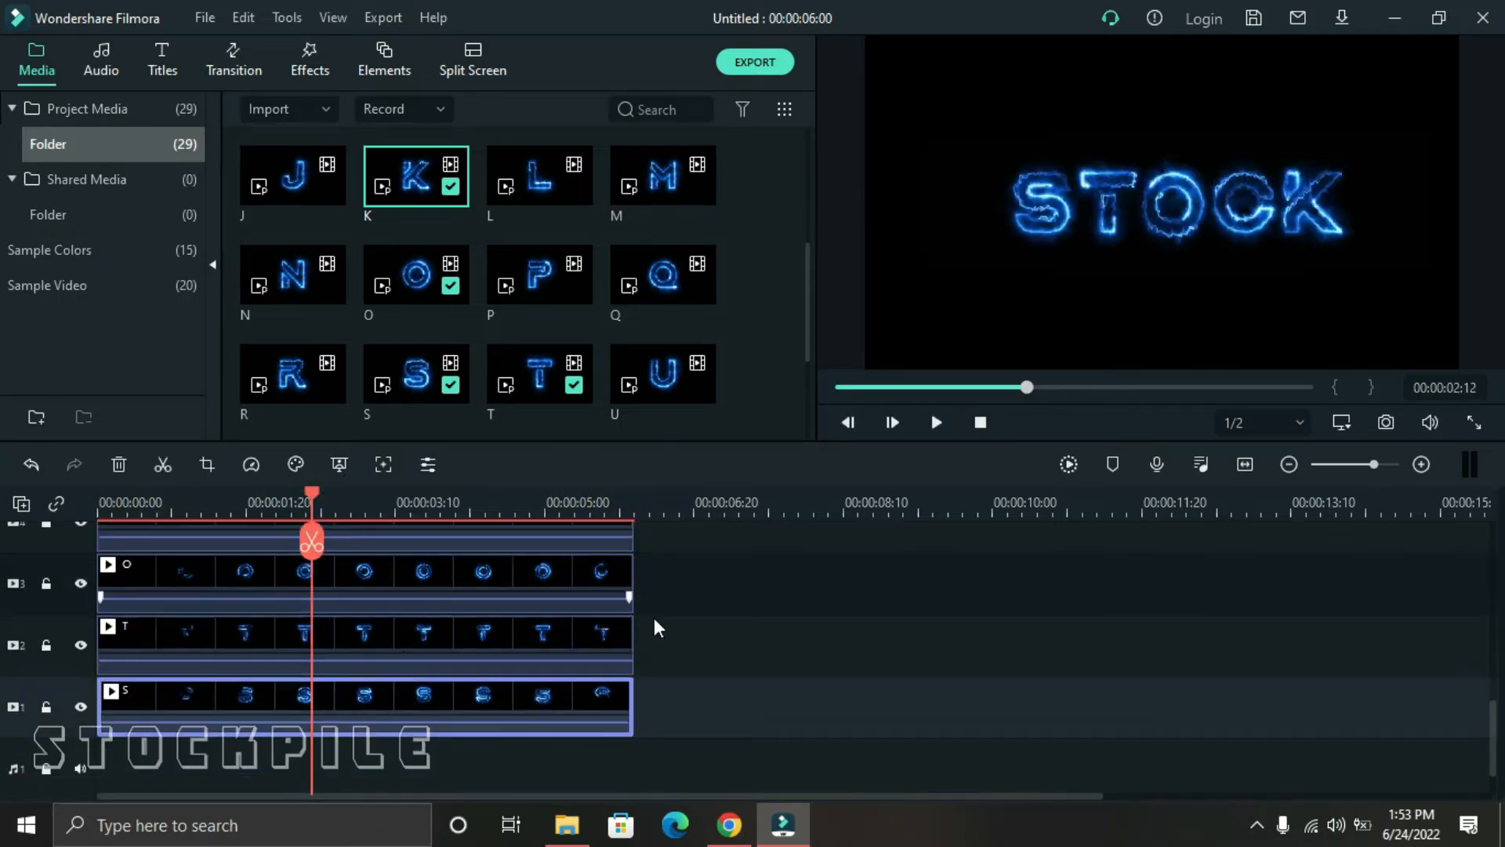
double_click(529, 689)
mouse_move(1041, 210)
mouse_down()
mouse_move(1008, 208)
mouse_move(1054, 199)
mouse_up()
click(480, 702)
click(80, 645)
click(79, 644)
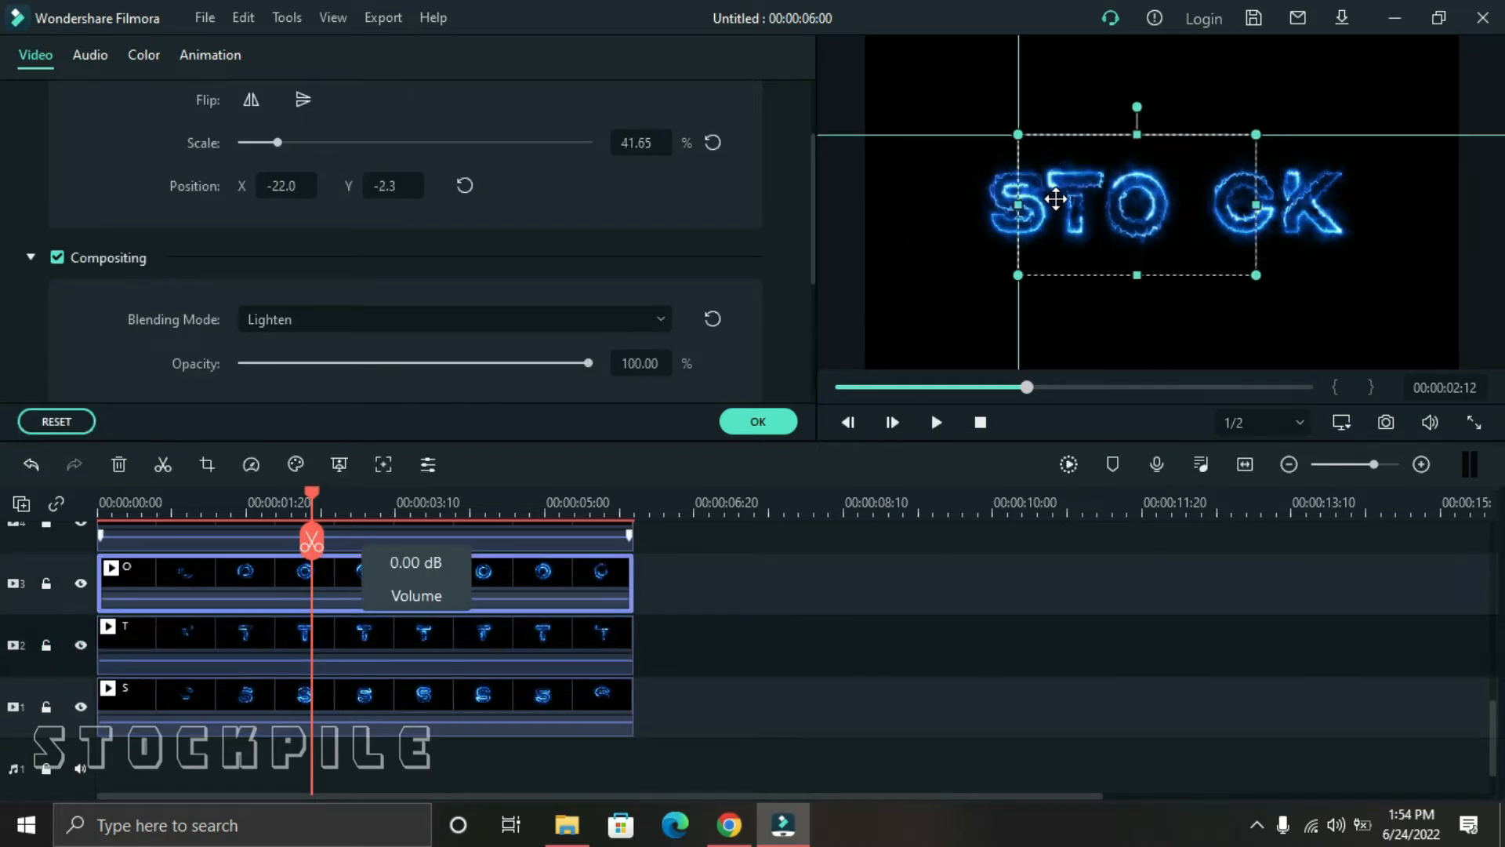
- Move the C and K letters left to close the gap after the O and play the intro from the start
scroll(160, 662, up, 1)
click(198, 584)
mouse_move(1250, 199)
mouse_down()
mouse_move(1216, 197)
mouse_move(1210, 218)
mouse_move(1265, 222)
mouse_up()
click(82, 527)
click(81, 559)
click(758, 421)
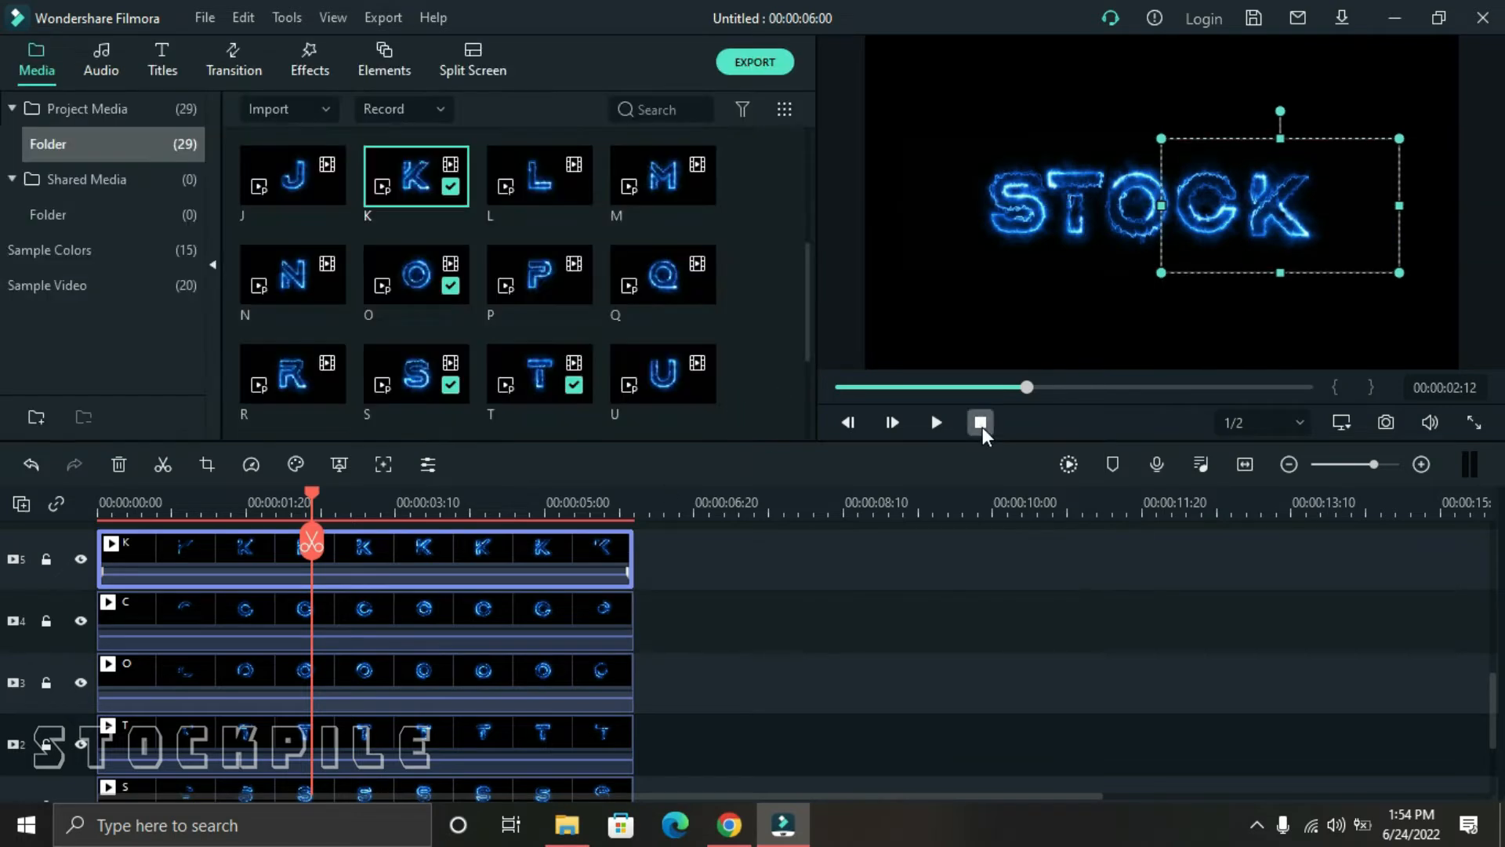
click(981, 425)
click(937, 424)
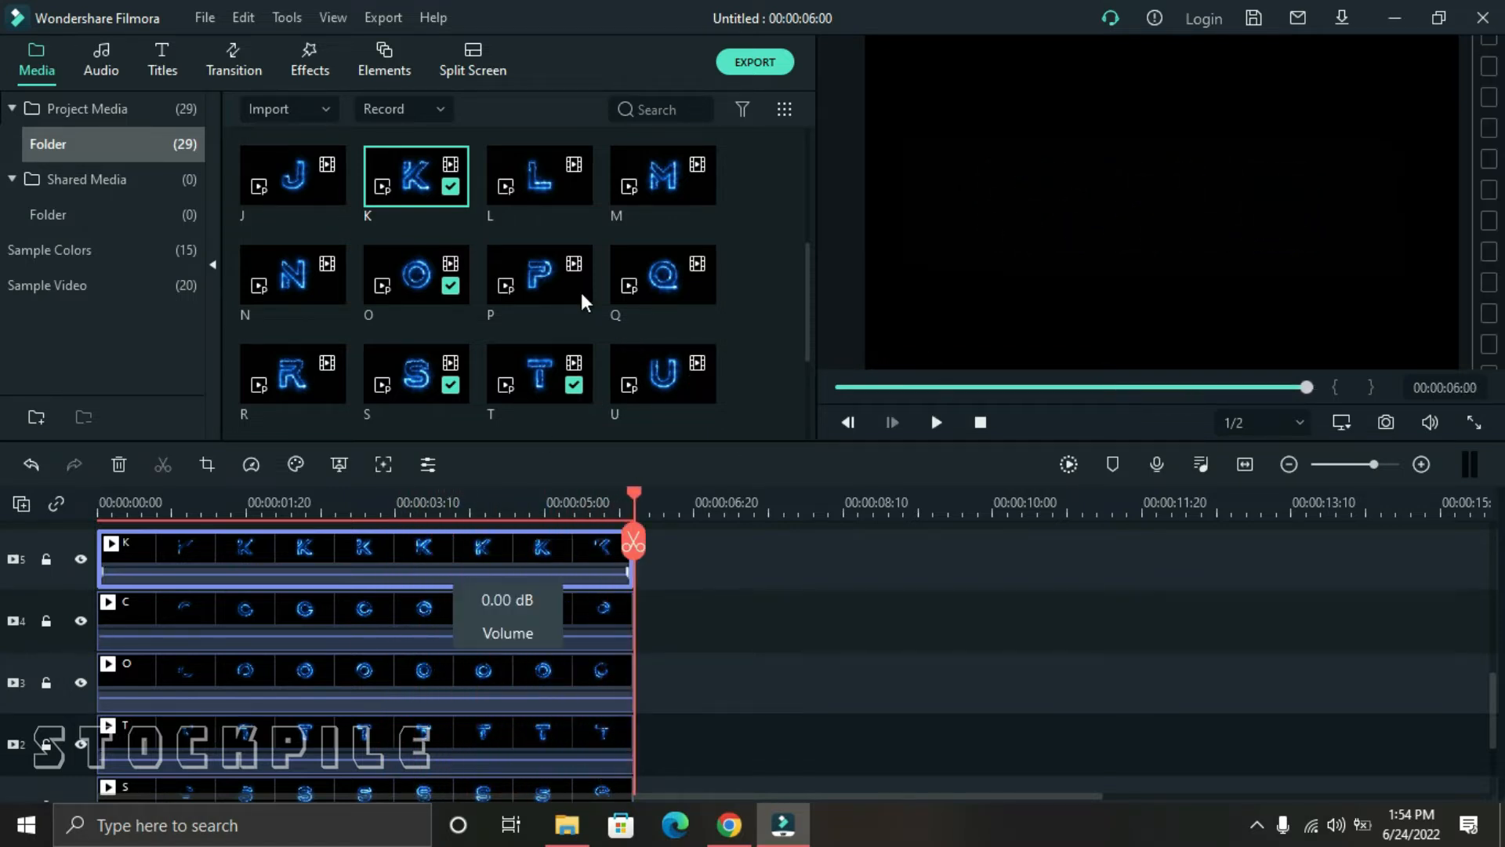
- Place the "footage" clip on video track 6 so it ends together with the letter clips, and play that section
scroll(580, 293, down, 2)
scroll(605, 381, up, 5)
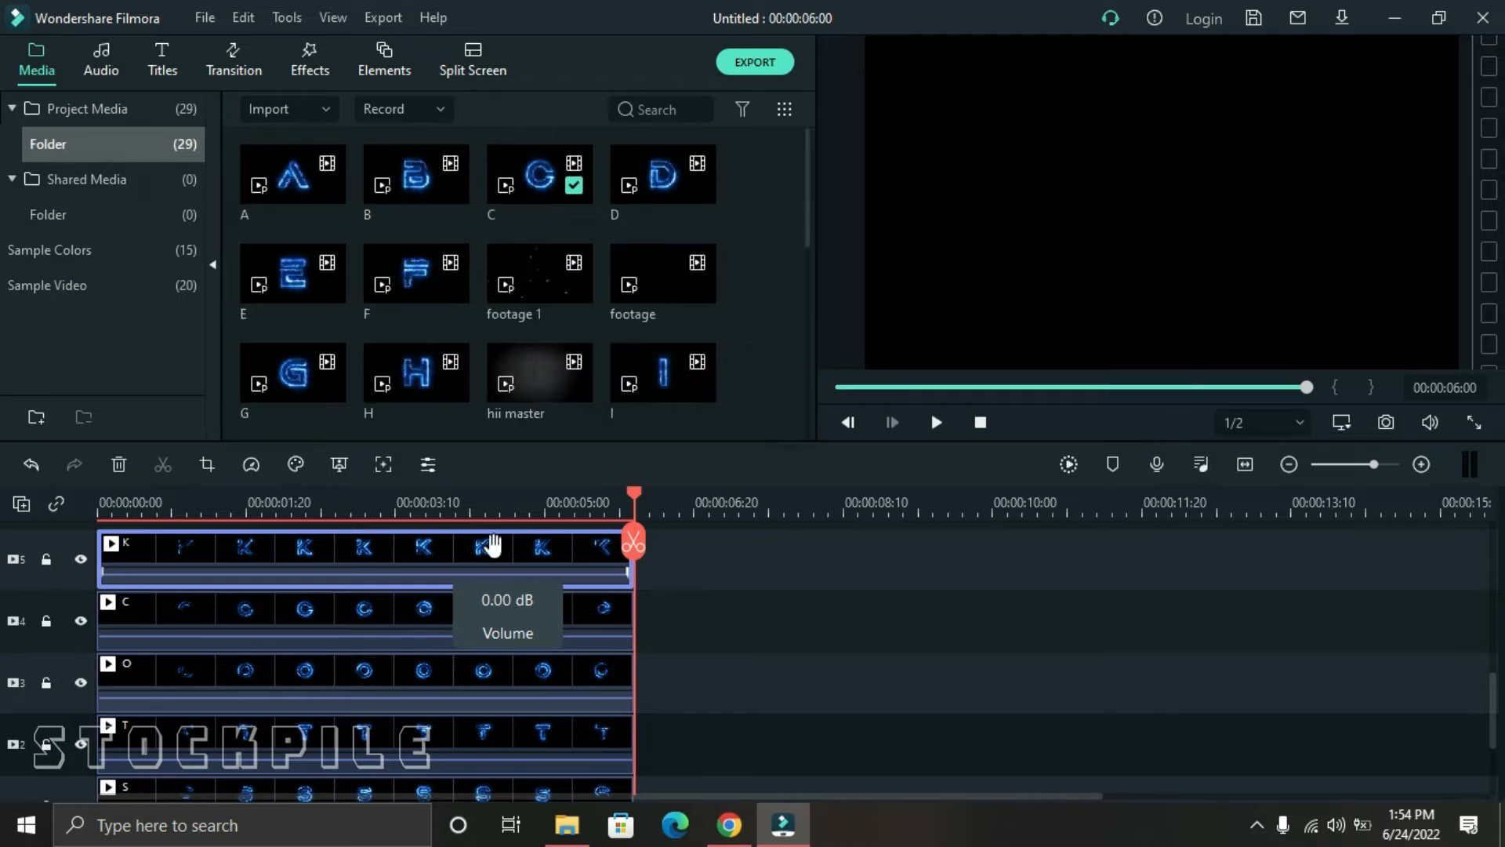
scroll(265, 633, up, 1)
scroll(265, 624, up, 1)
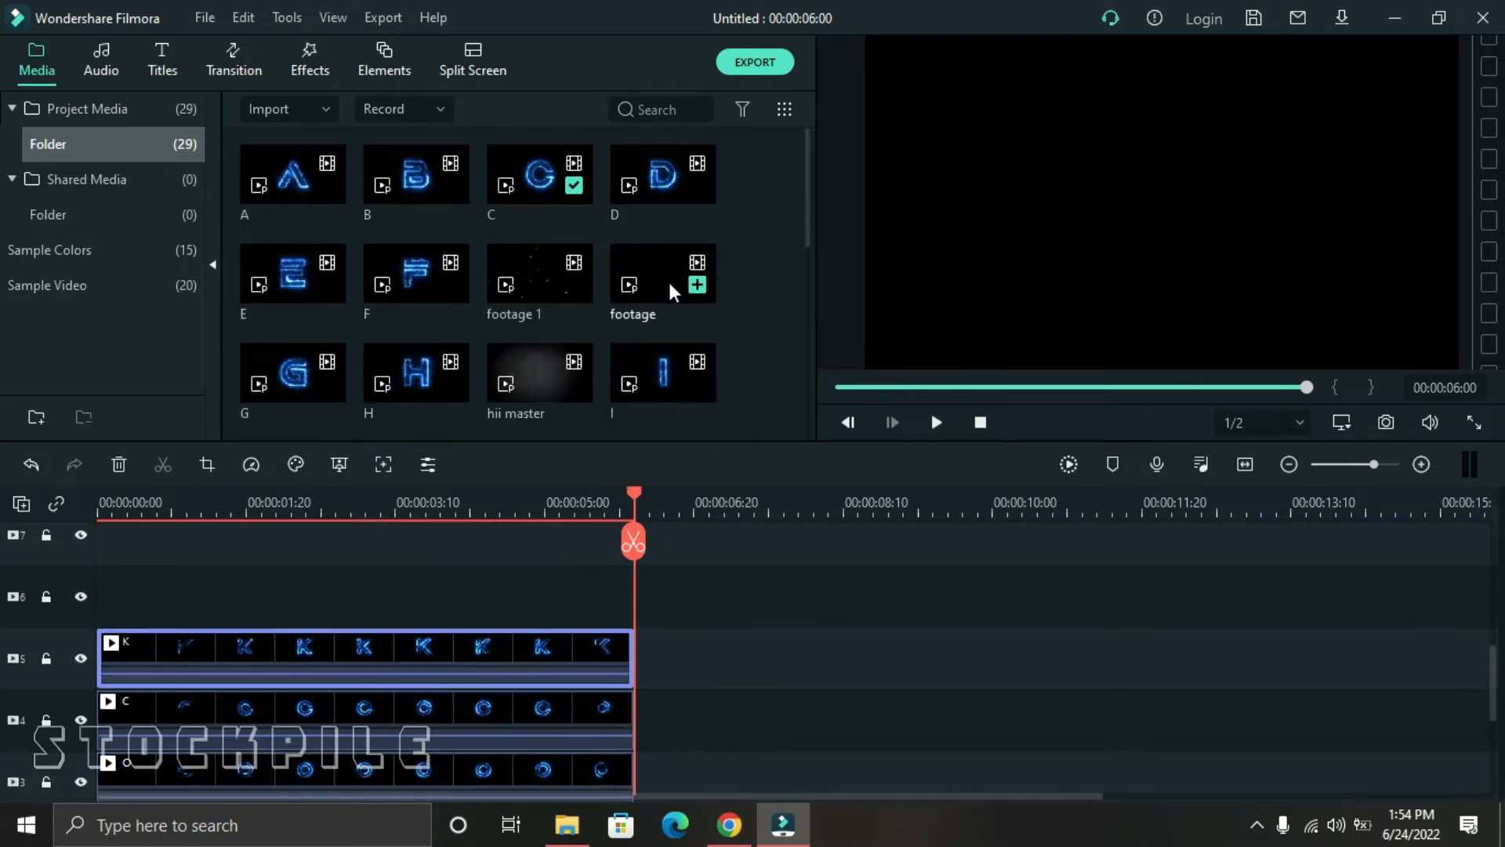
drag(668, 279, 371, 613)
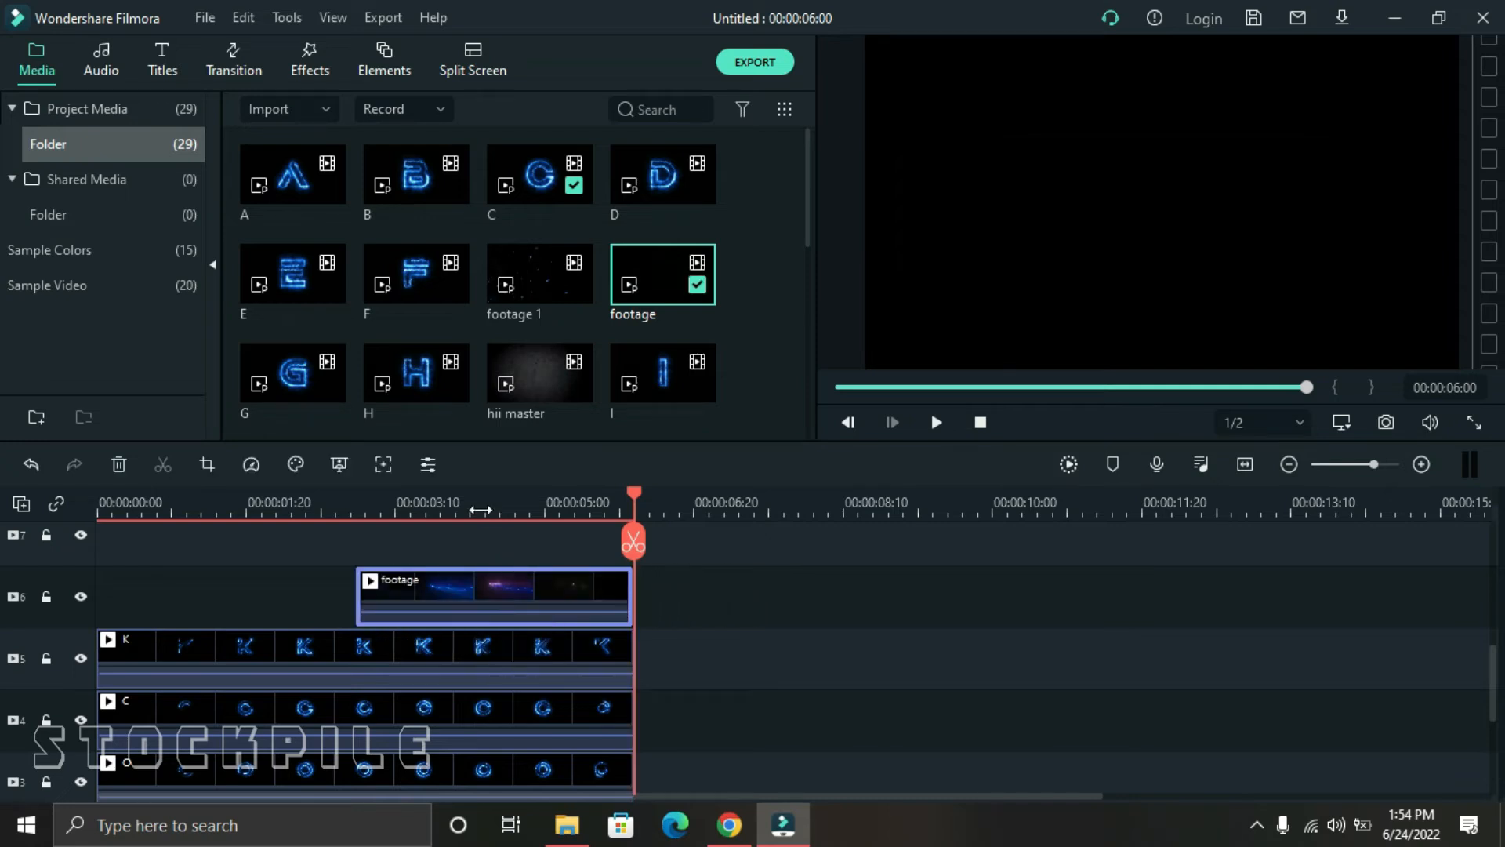
drag(480, 510, 348, 515)
click(936, 422)
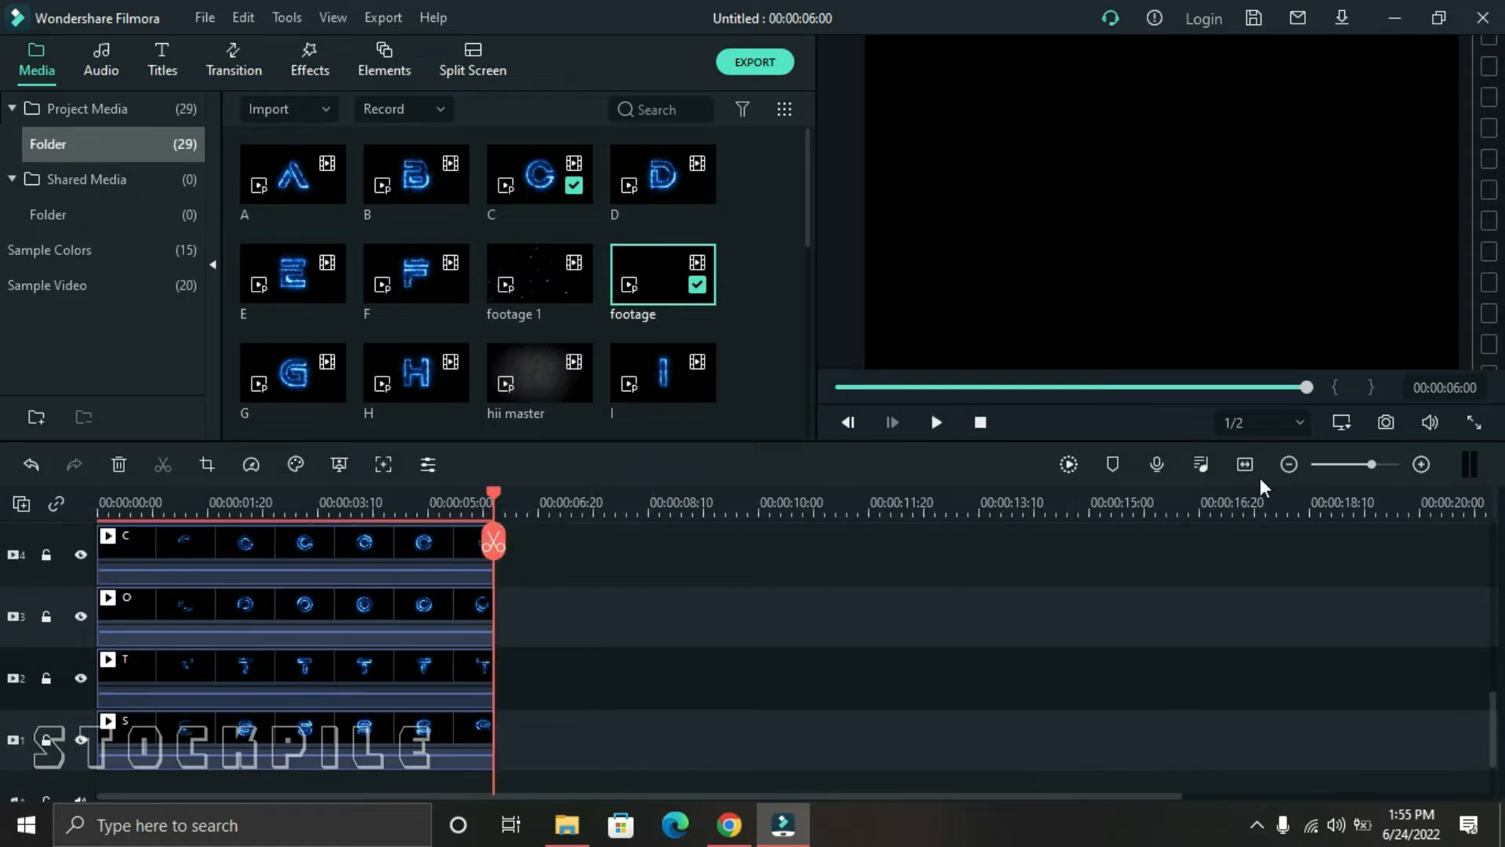
- Fit the timeline to the window and set the "footage" clip's blending mode to Lighten
click(1252, 471)
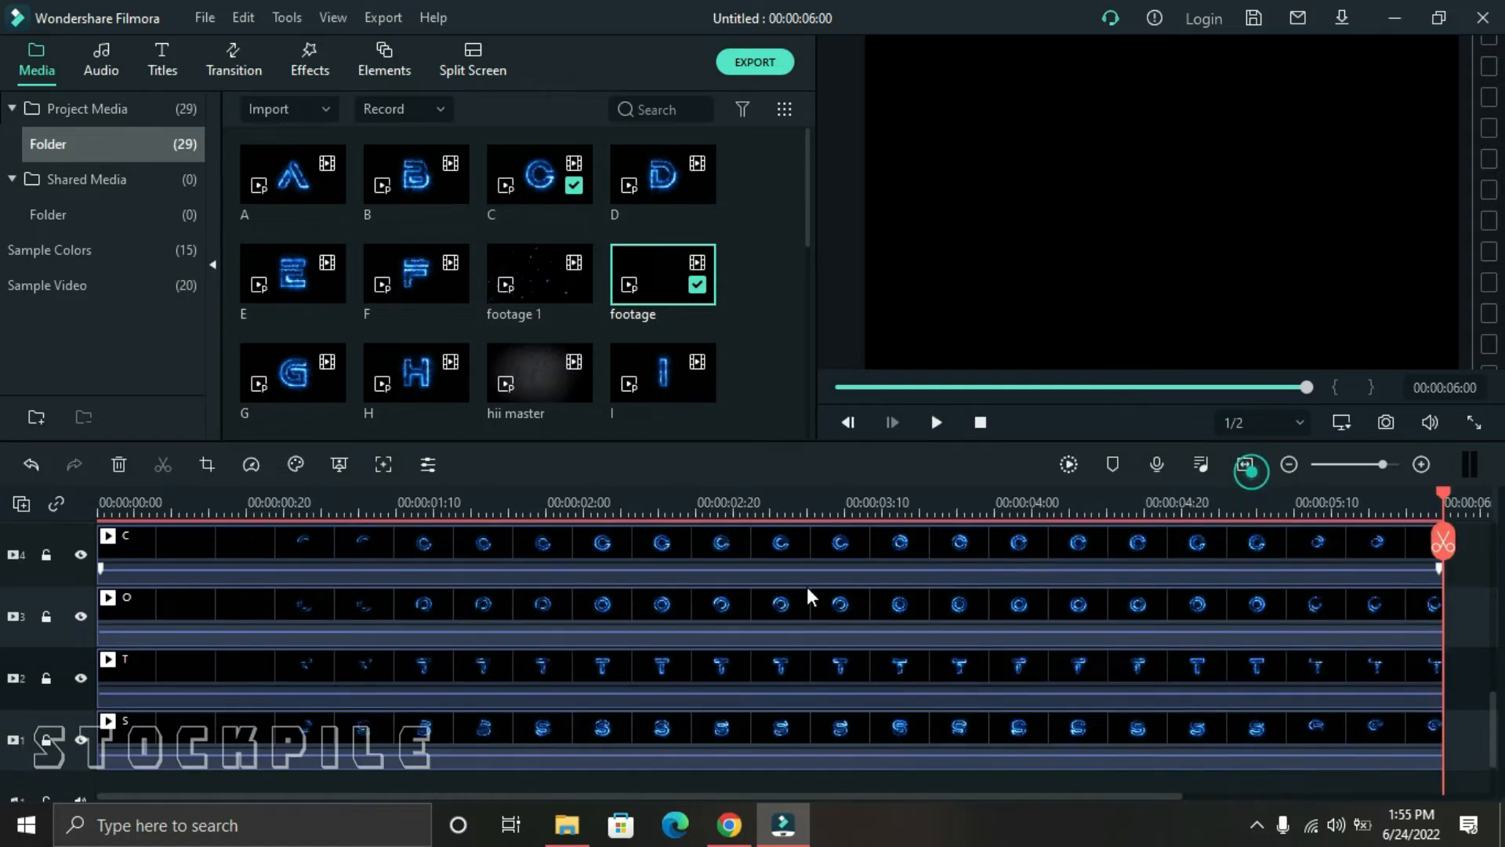
scroll(1151, 660, up, 4)
double_click(1037, 689)
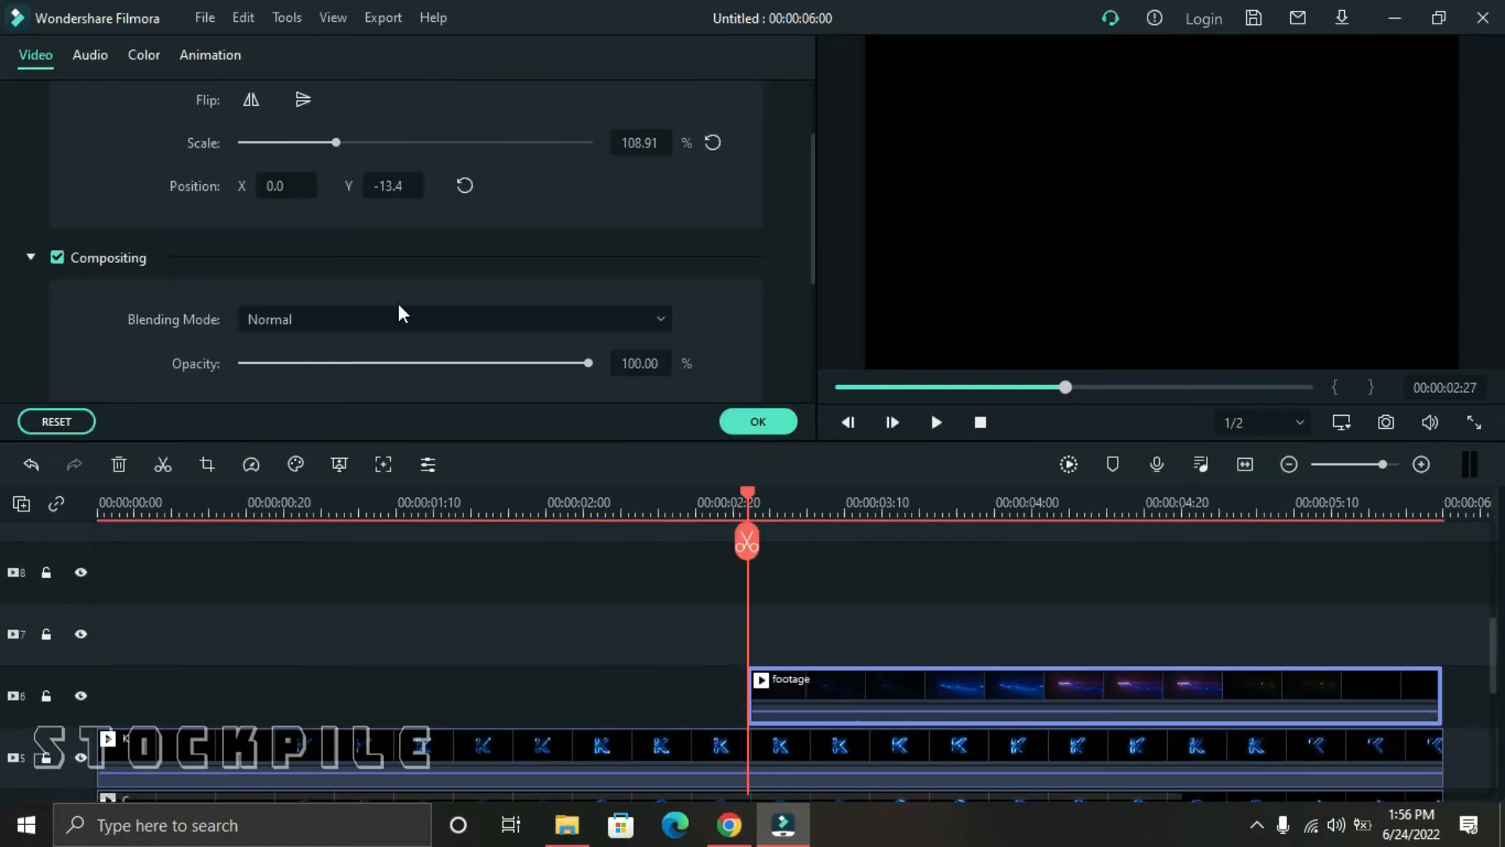
click(361, 321)
click(358, 558)
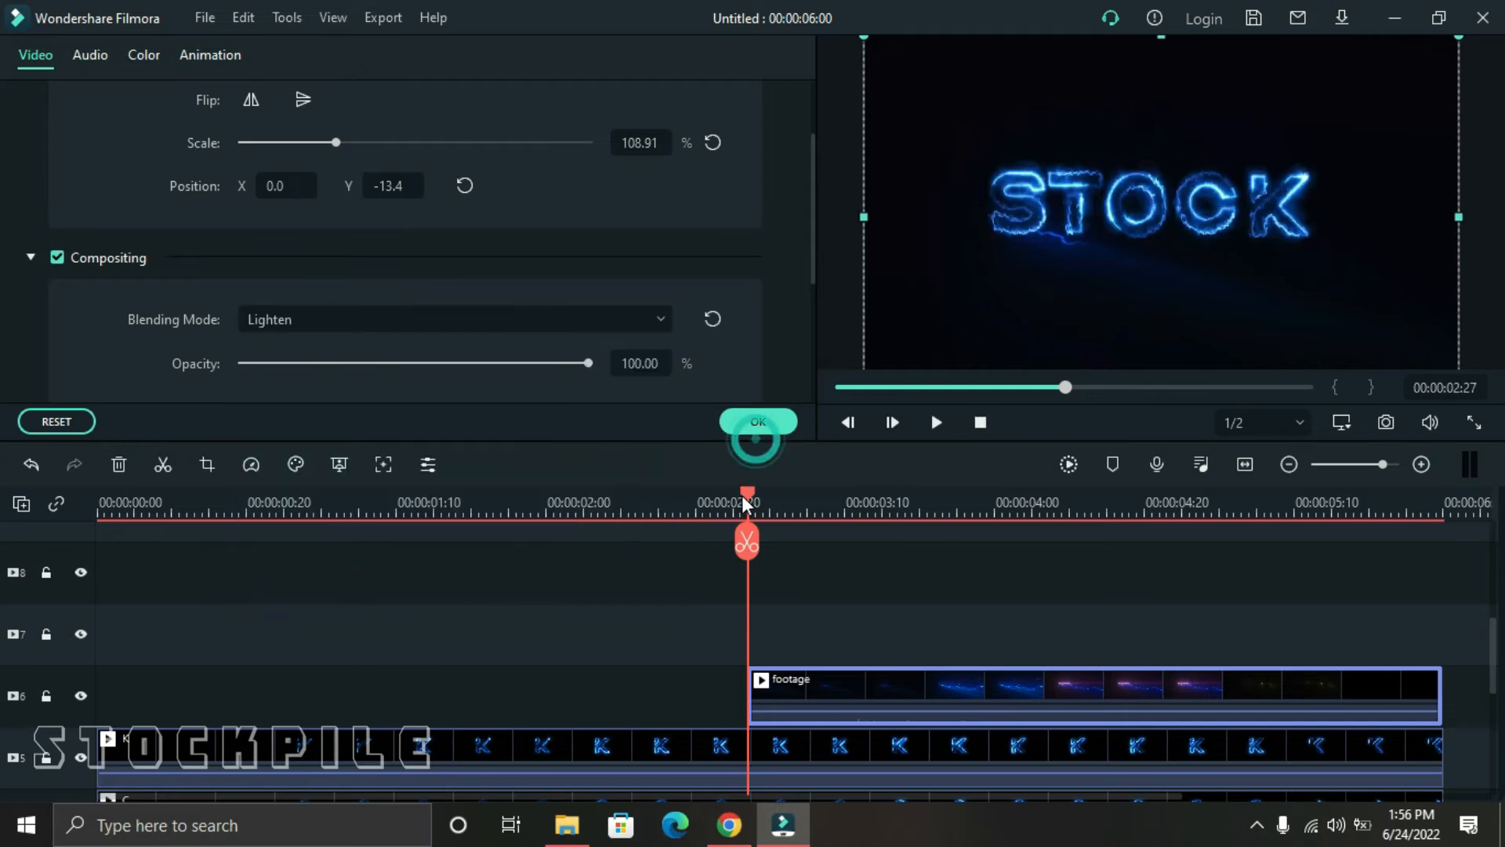
click(760, 428)
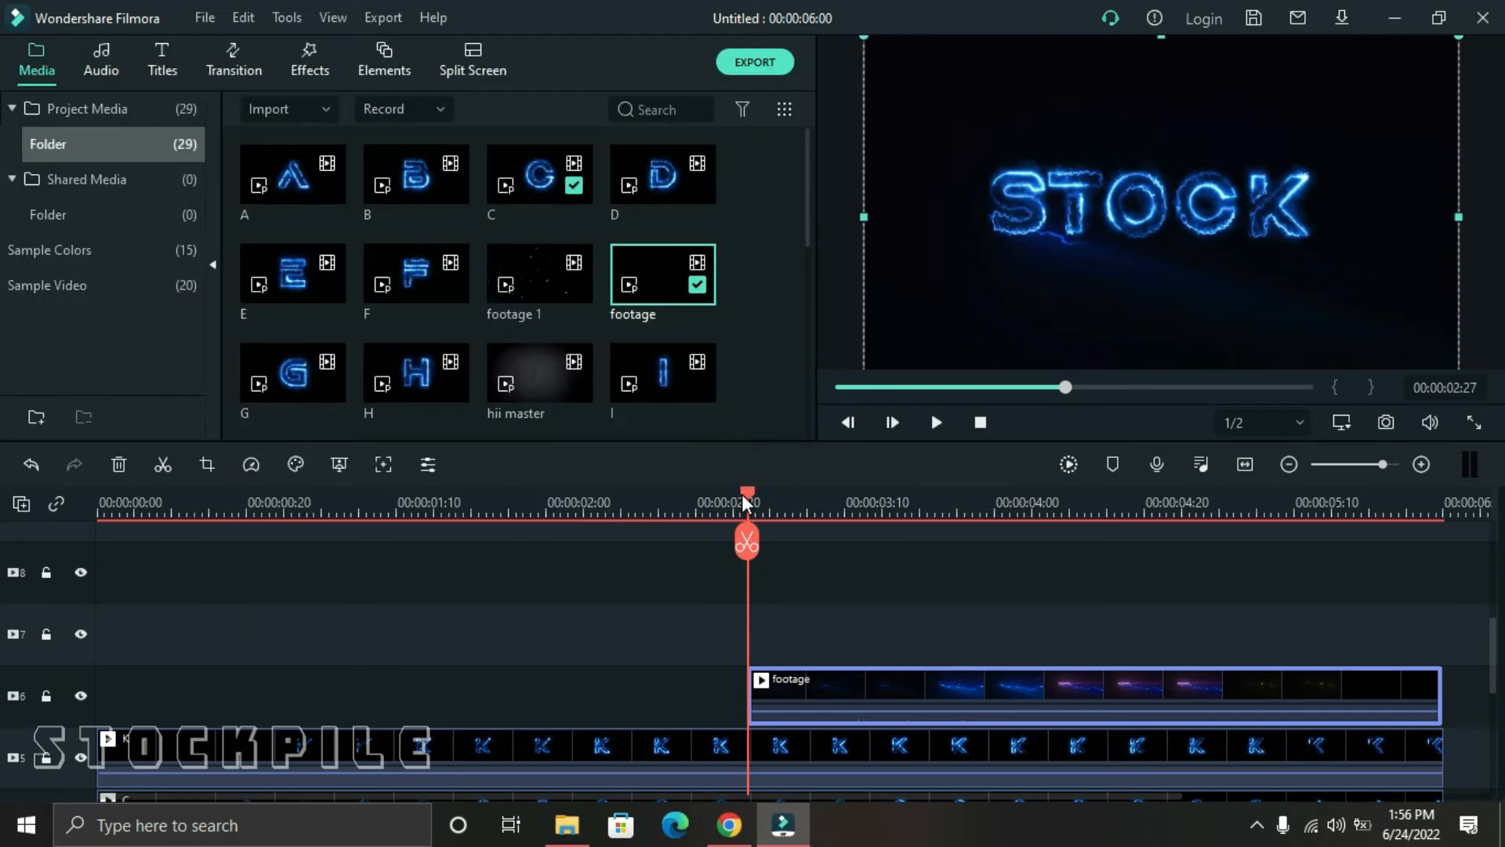
- Play the intro from just before the "footage" clip to check how the lightning blends with the letters
drag(743, 494, 662, 492)
click(937, 423)
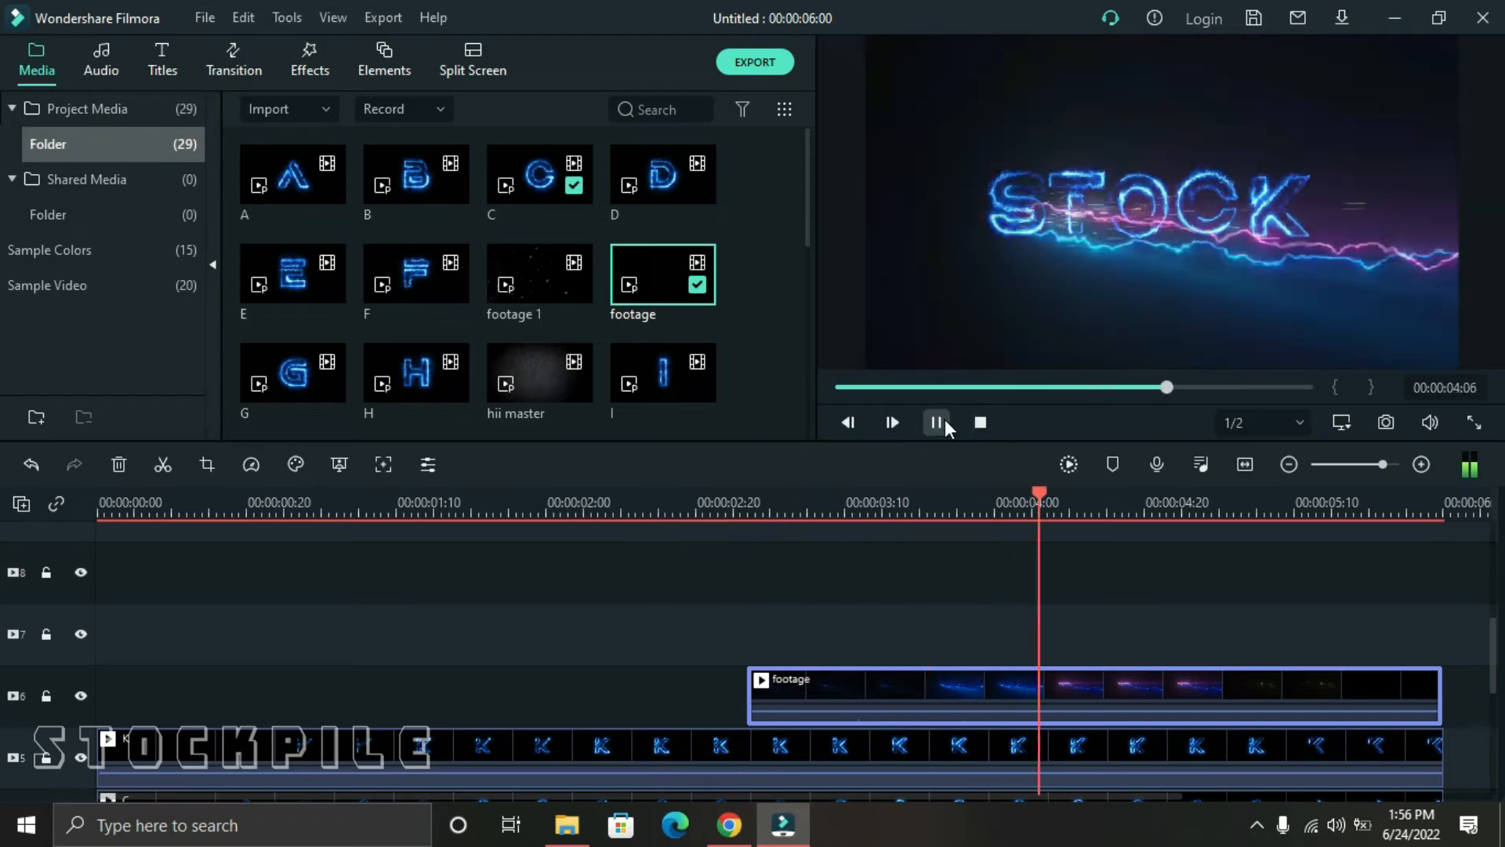
click(937, 422)
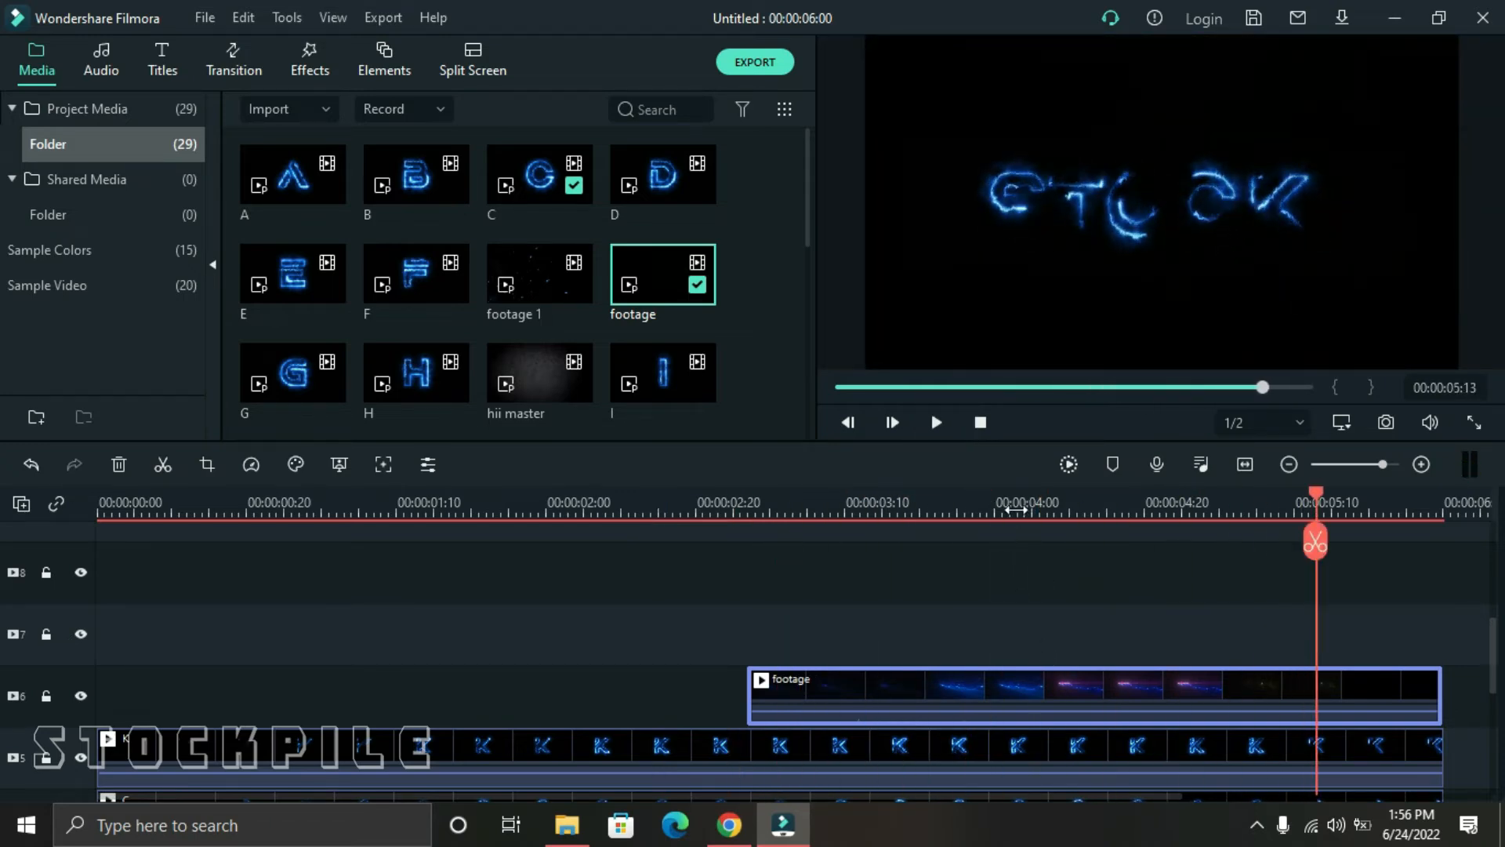
- Raise or lower the "footage" clip to Y -2.4 so the lightning lines up with the letters, and replay that section
drag(1016, 509, 1129, 491)
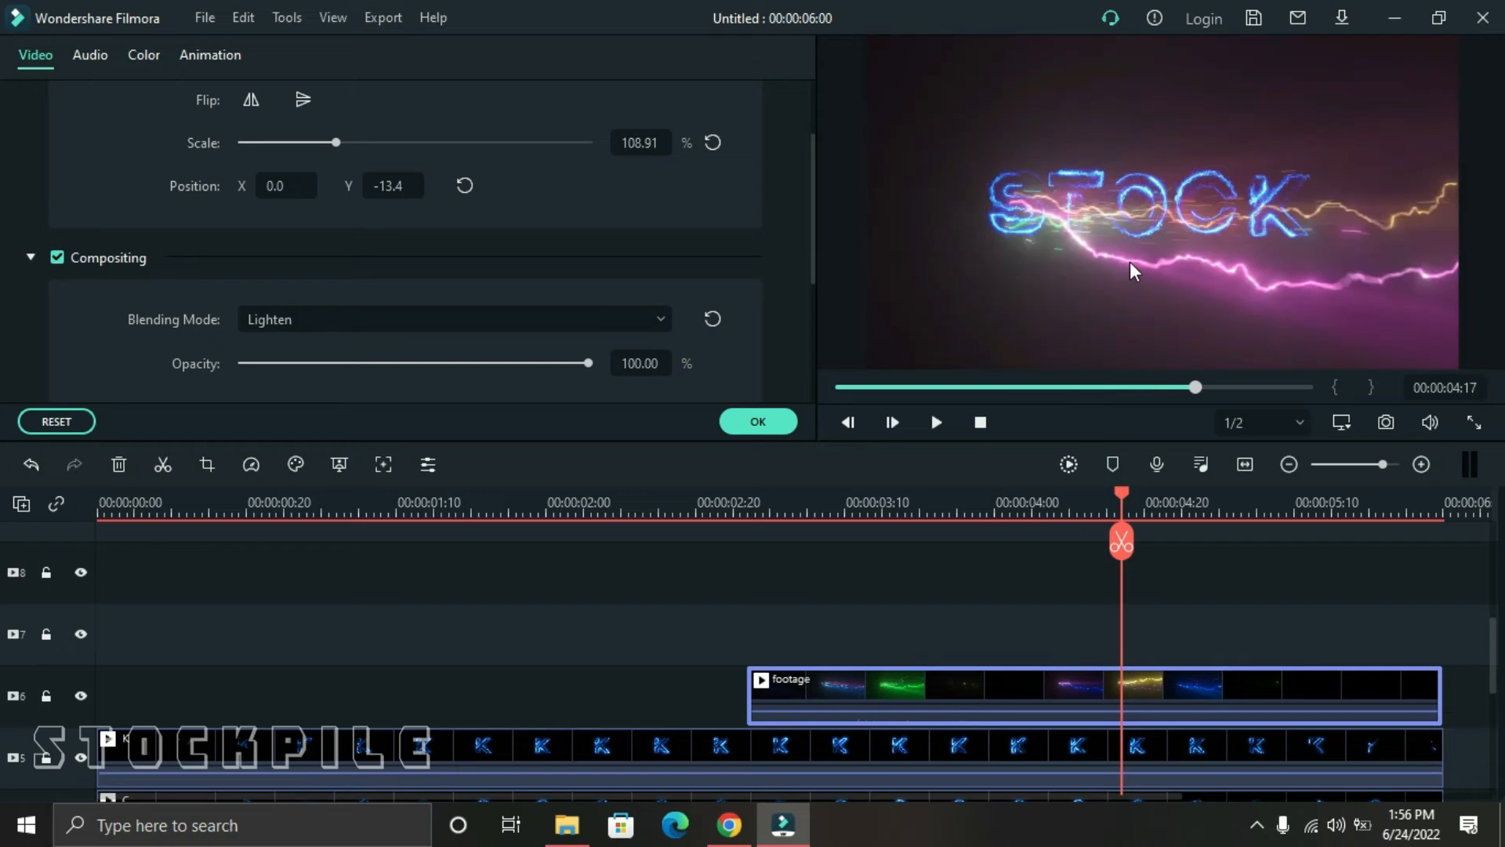
click(1121, 224)
drag(1119, 229, 1110, 216)
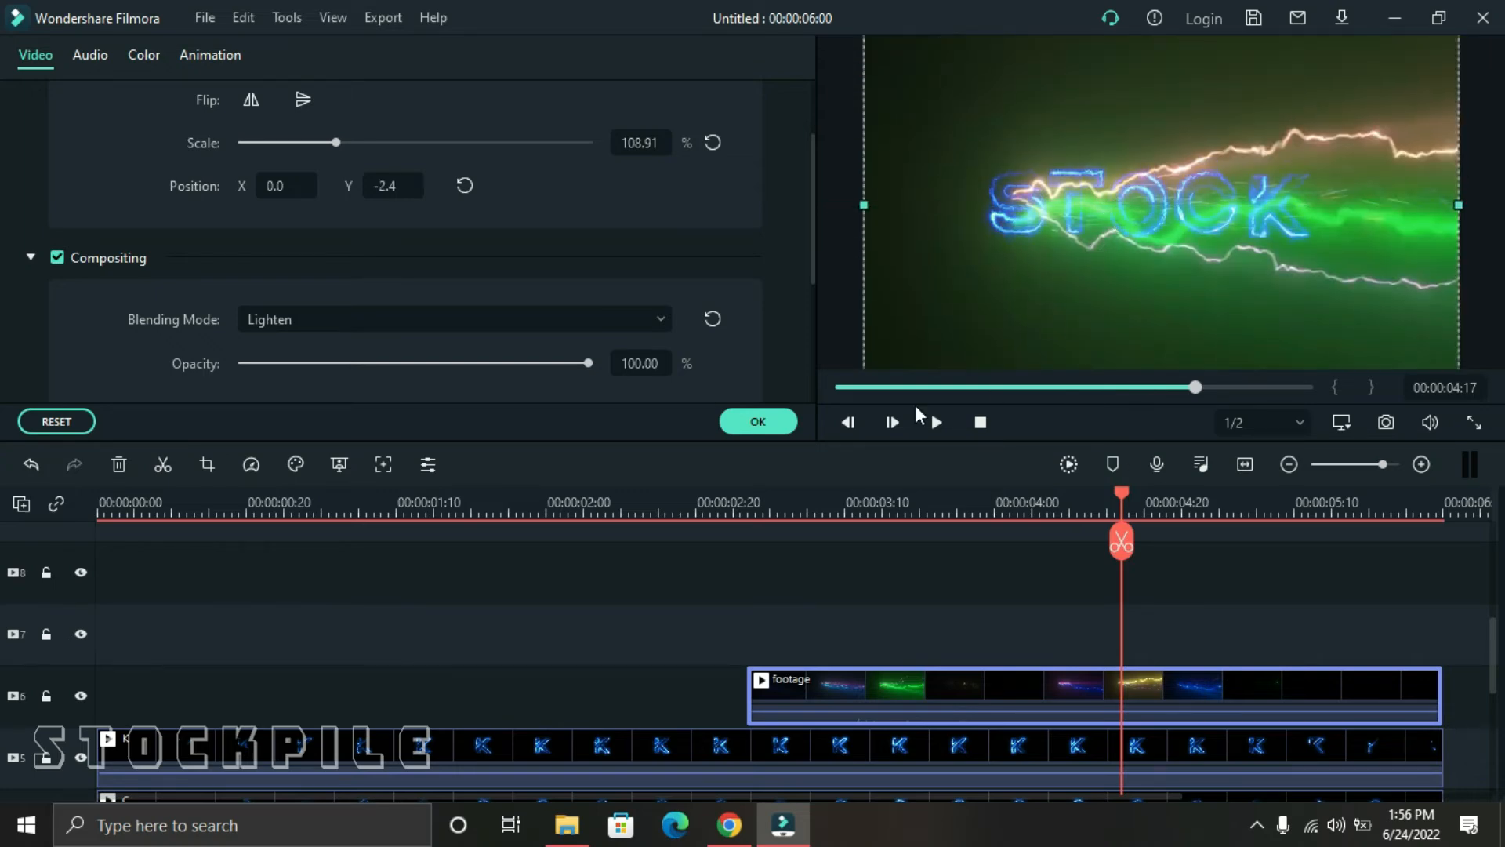
click(779, 429)
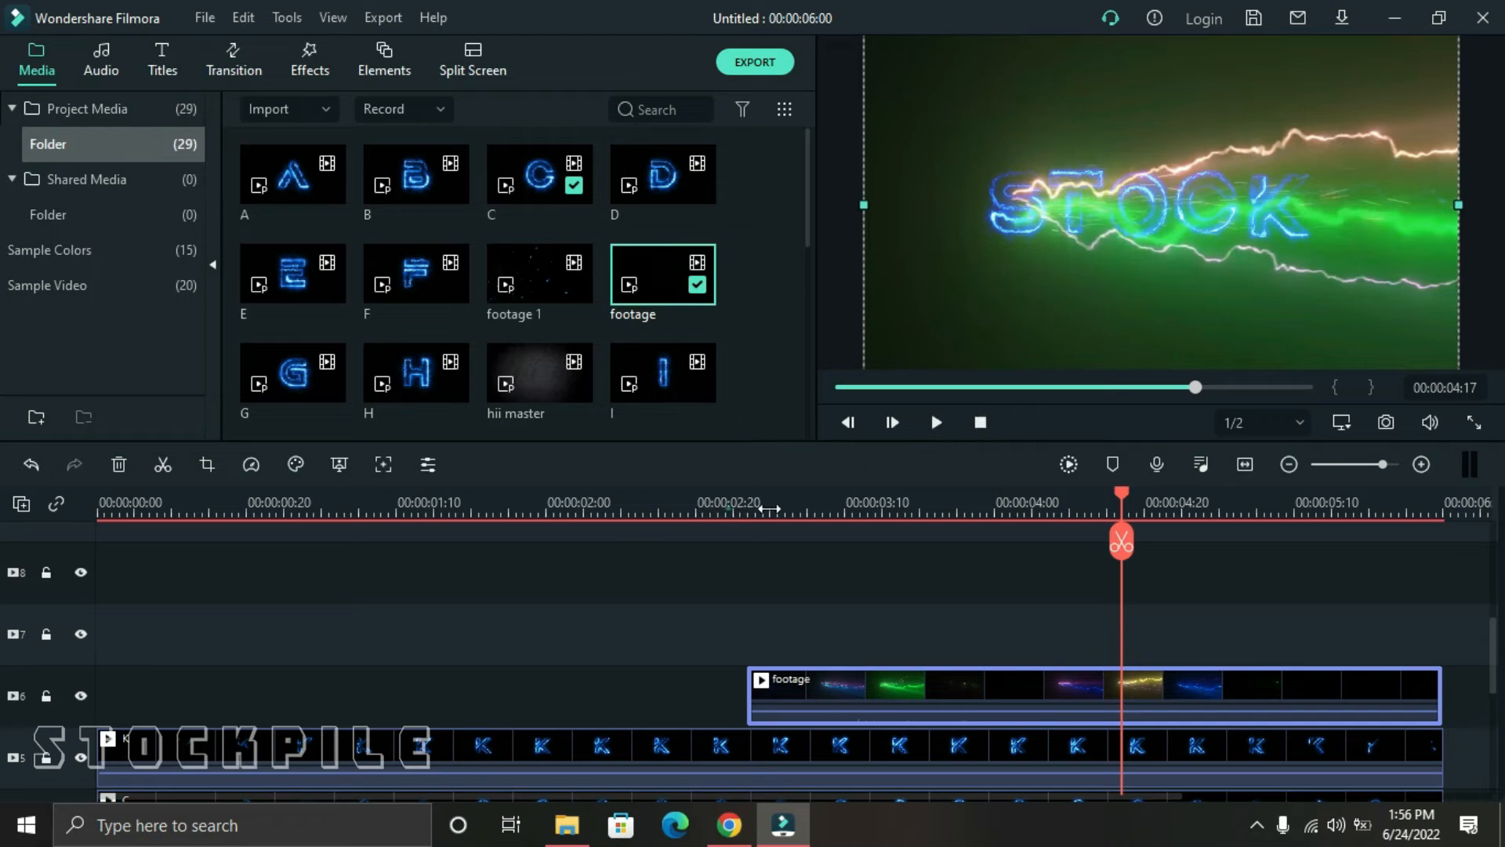
click(722, 509)
click(936, 422)
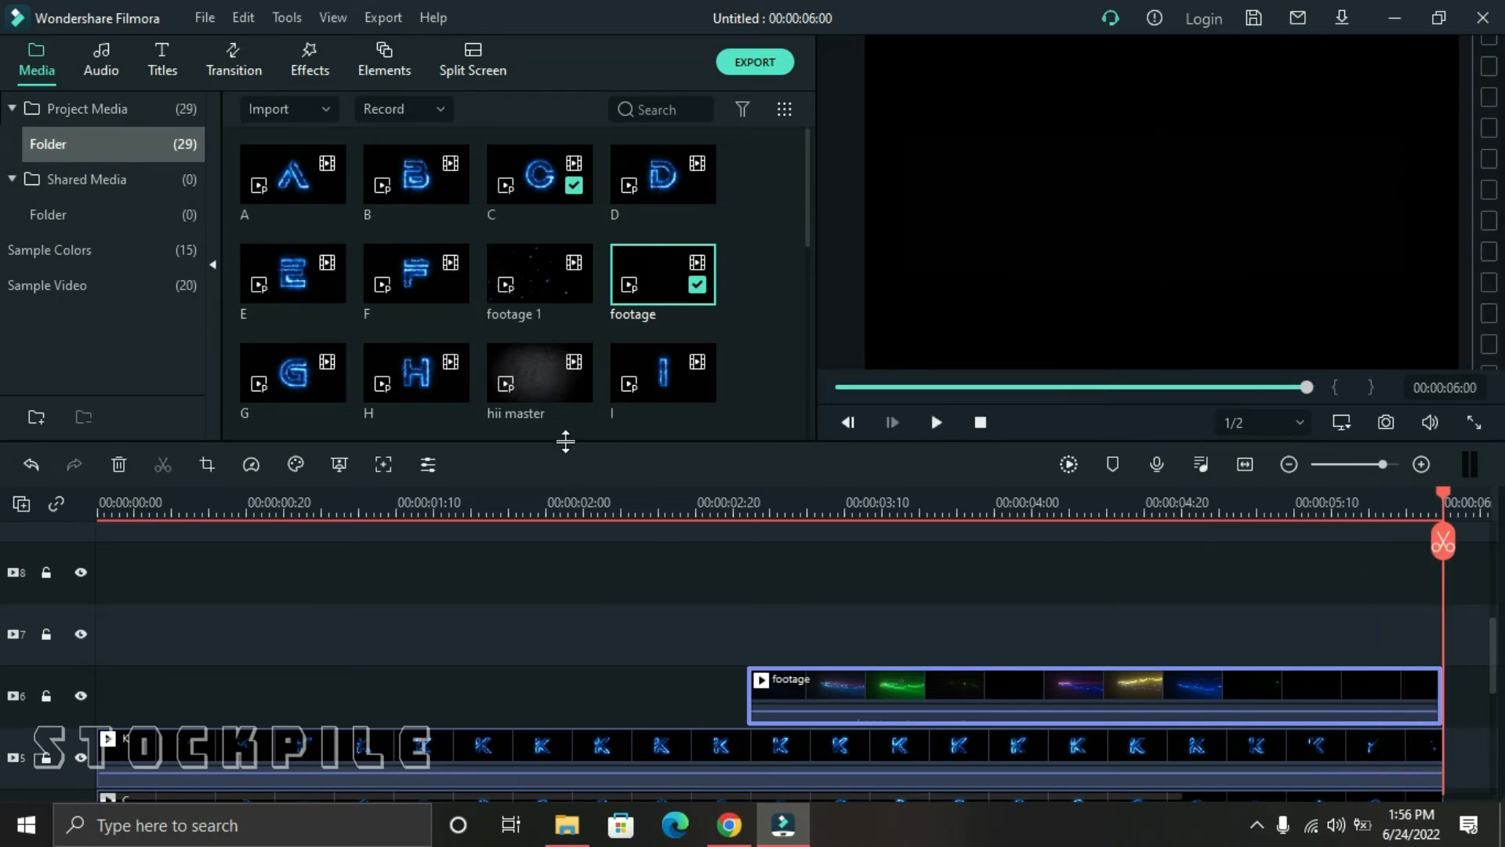
- Place the "footage 1" particle clip at the start of video track 7 and play the timeline from the beginning
drag(541, 271, 100, 641)
click(1244, 464)
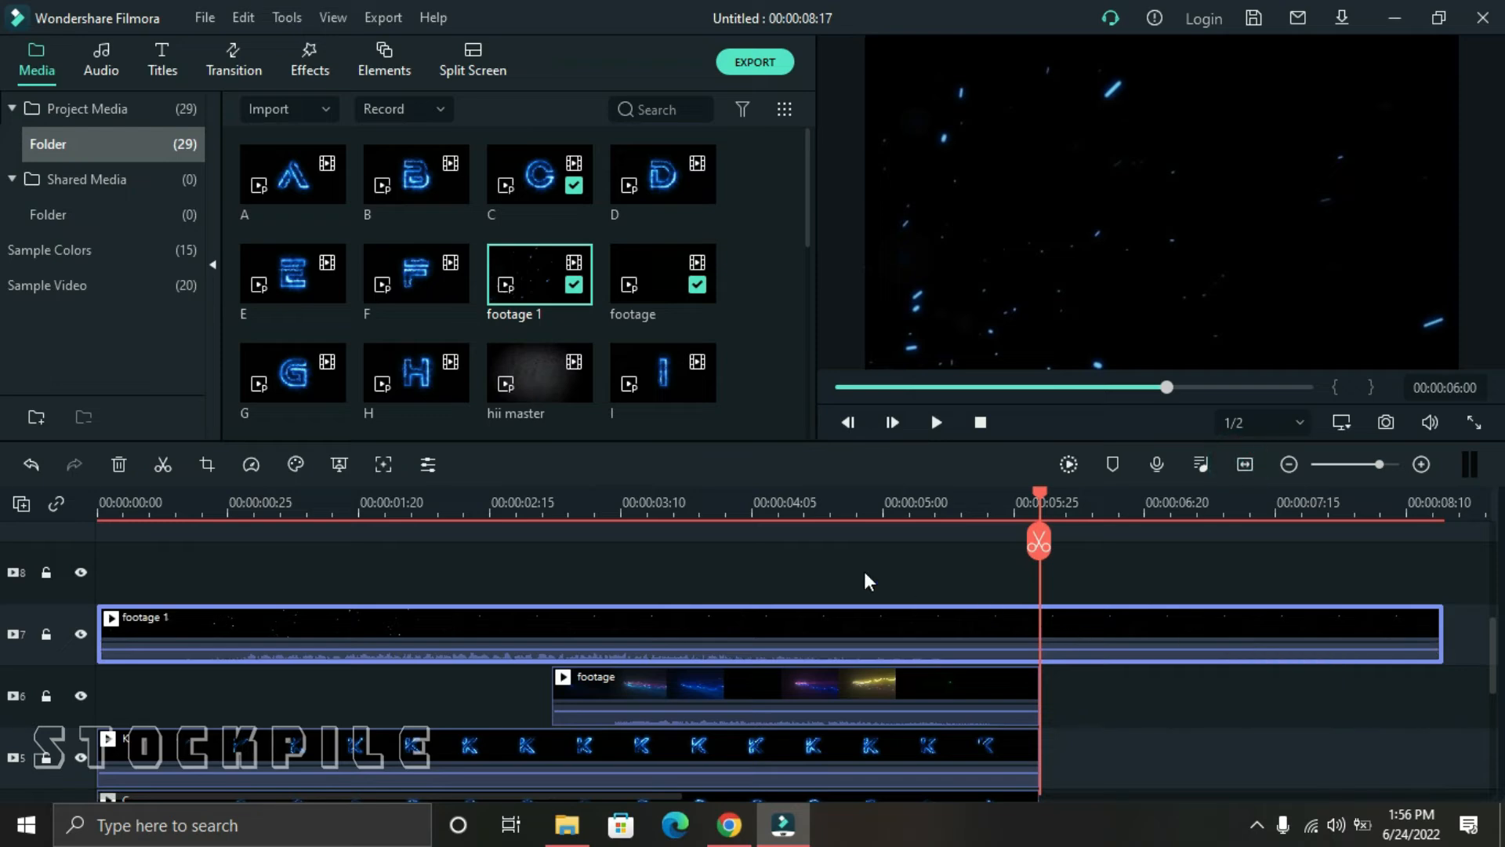
key(Home)
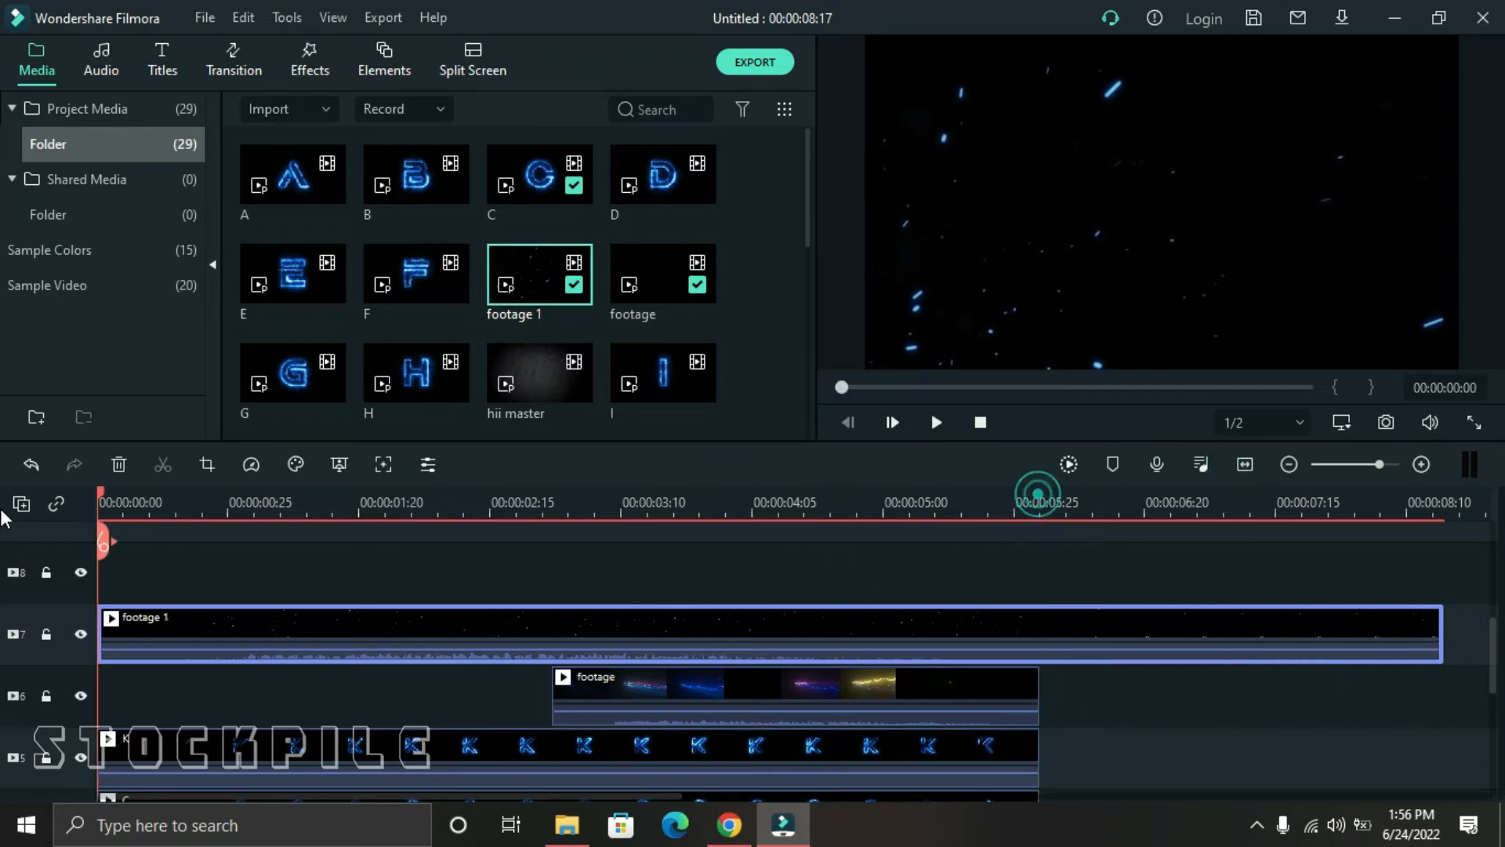
click(935, 424)
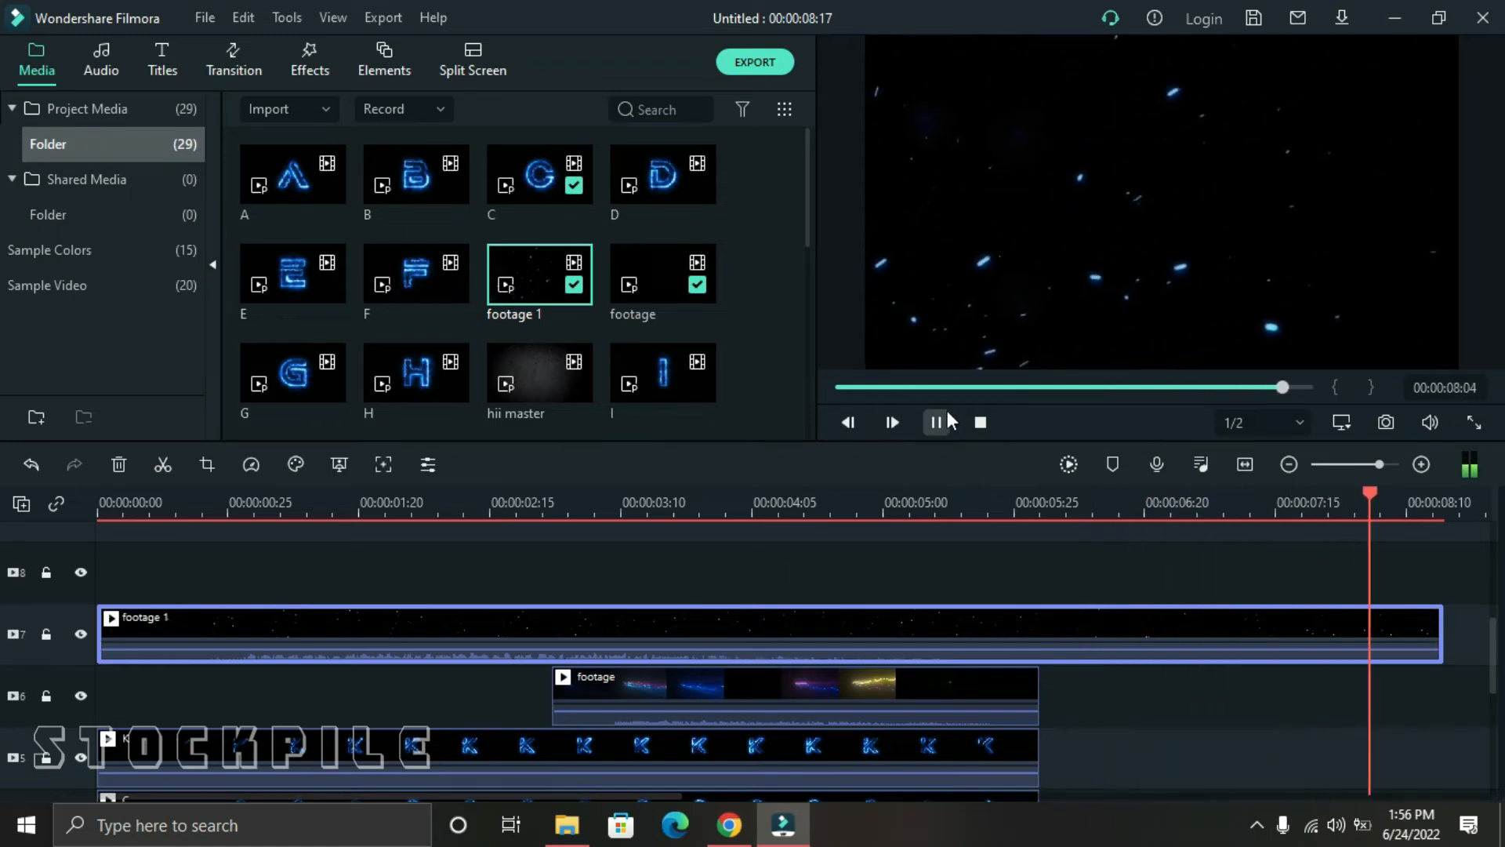
- Set the "footage 1" clip's blending mode to Lighten
double_click(732, 619)
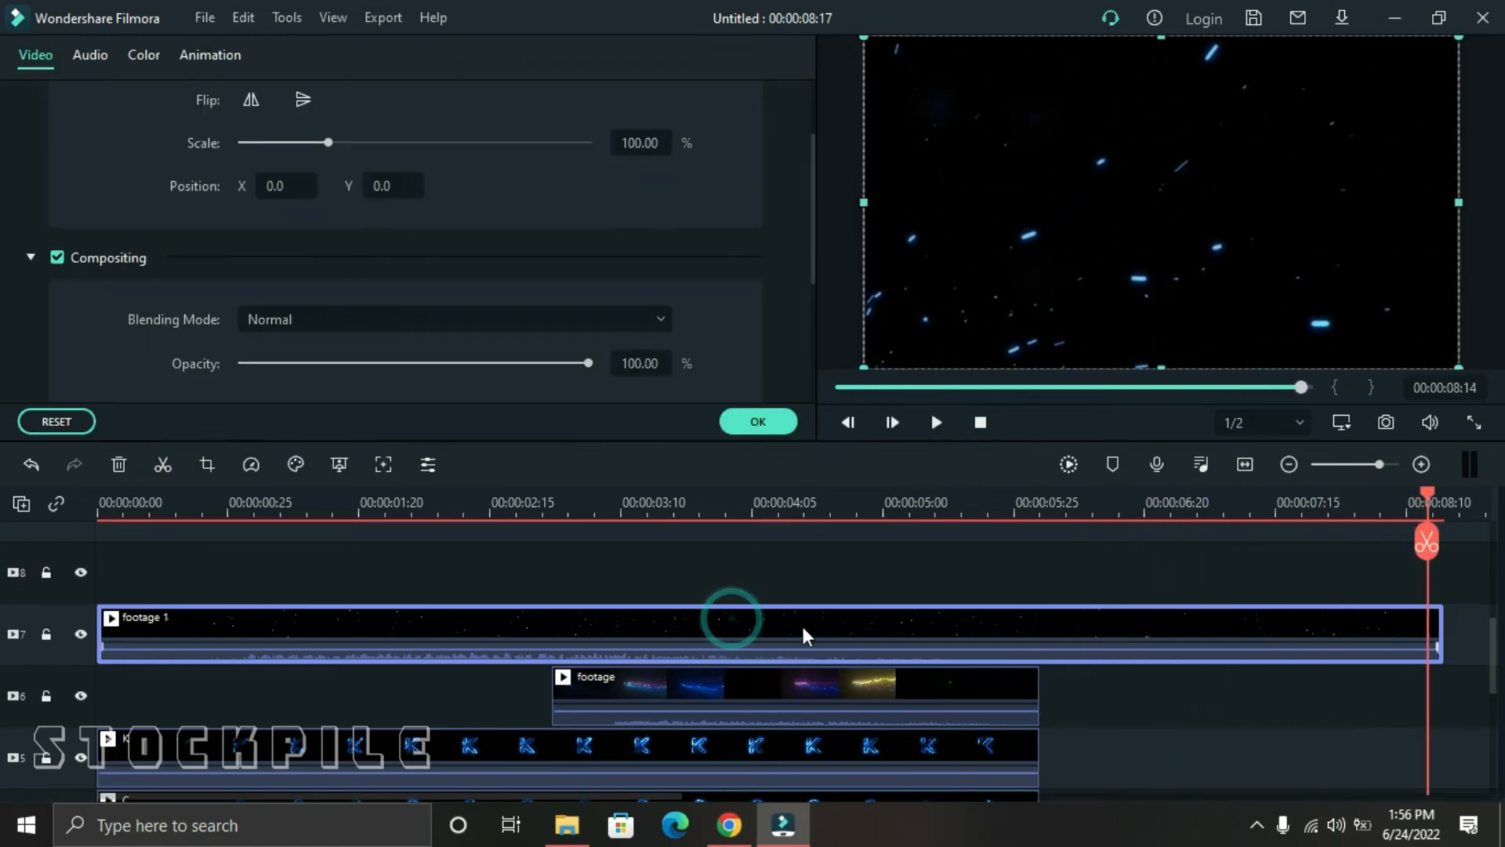
click(347, 322)
click(341, 552)
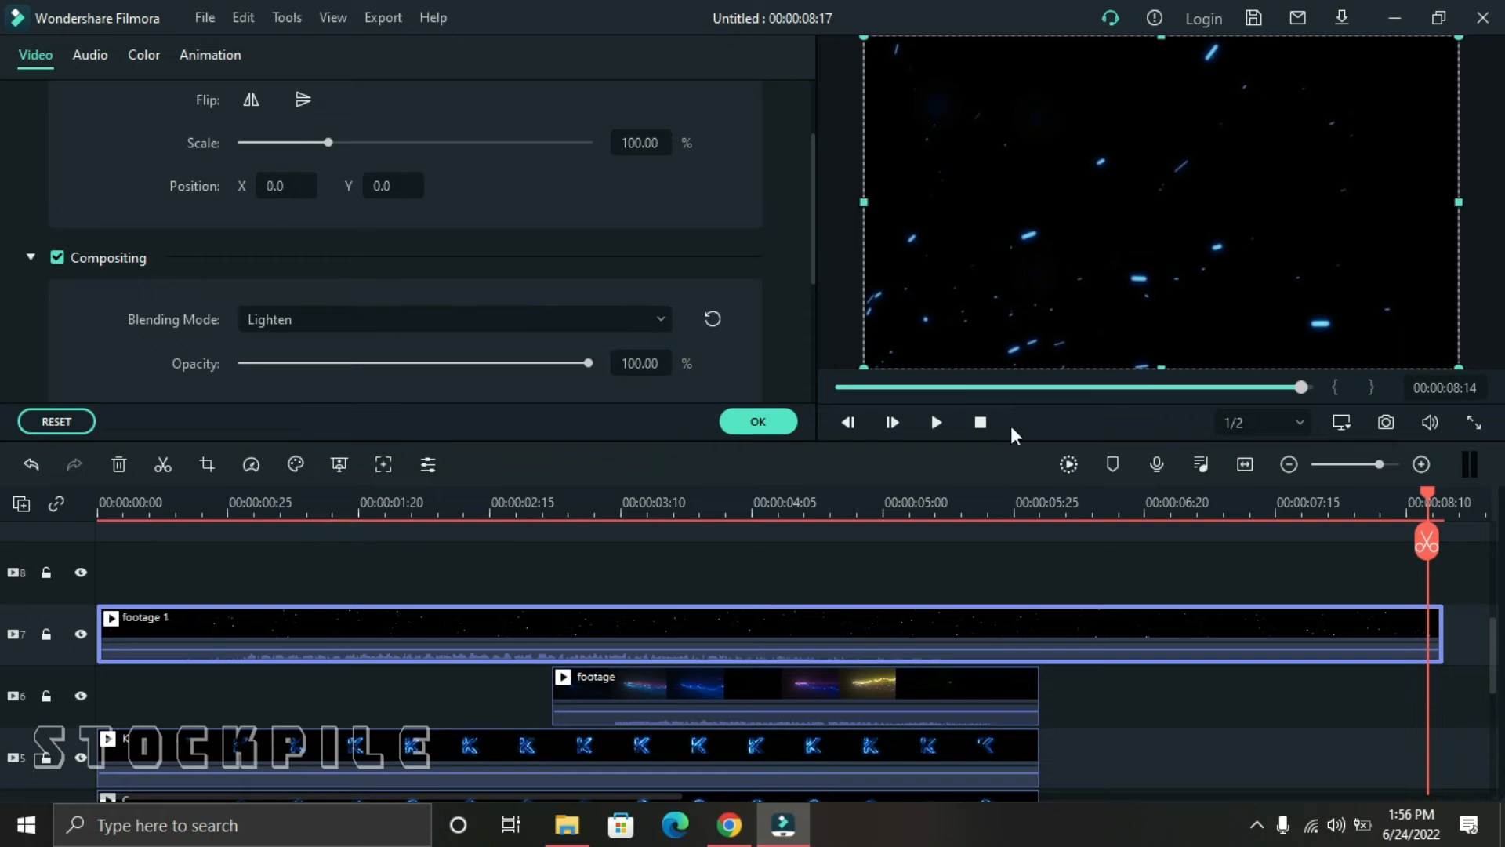
- Play the intro from the start to 00:00:06:09 and trim the end of the "footage 1" clip to that point
click(980, 422)
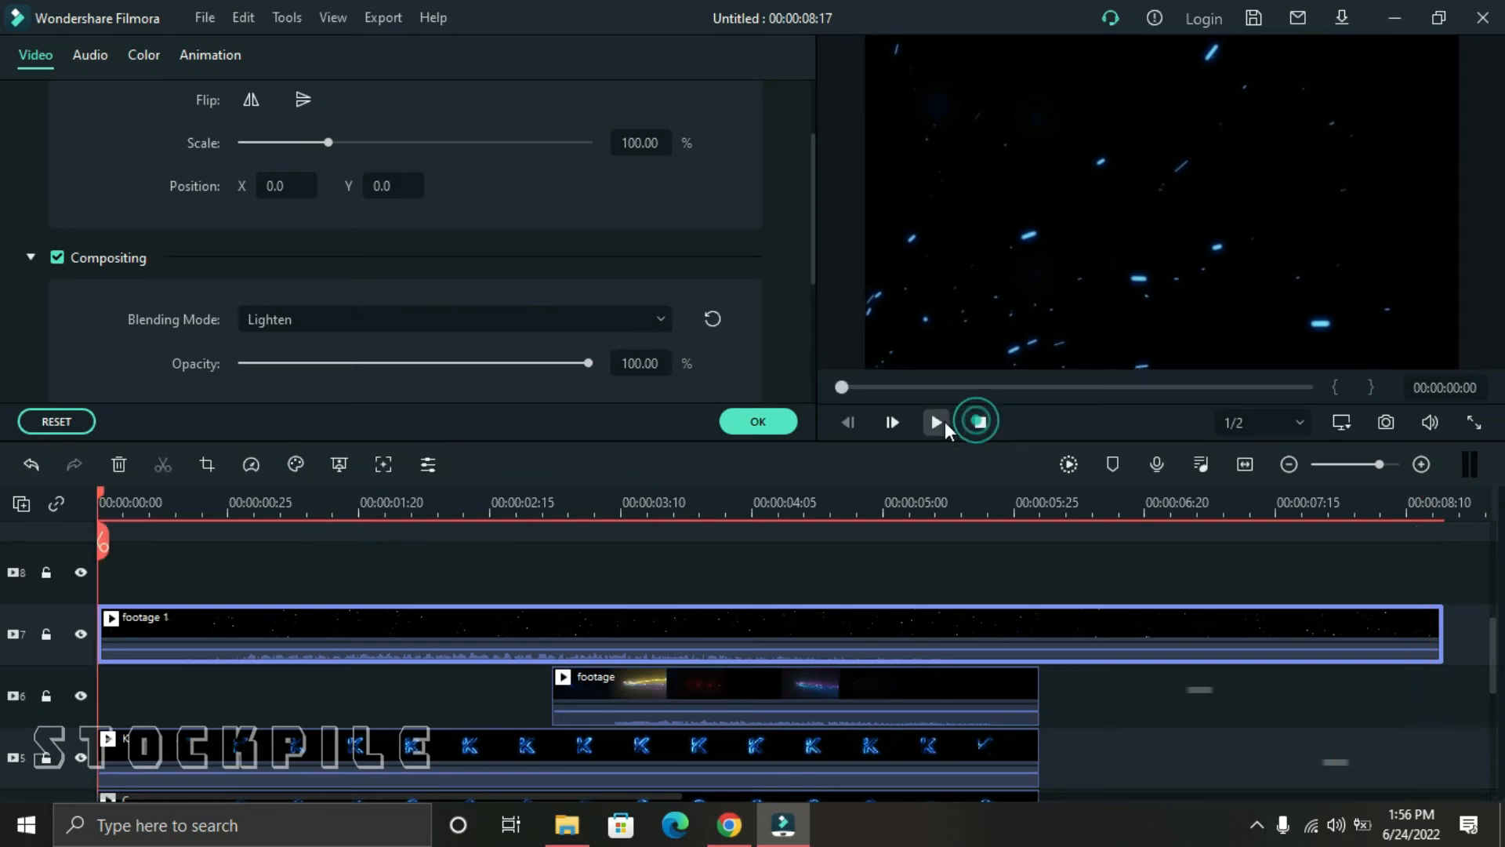
click(938, 422)
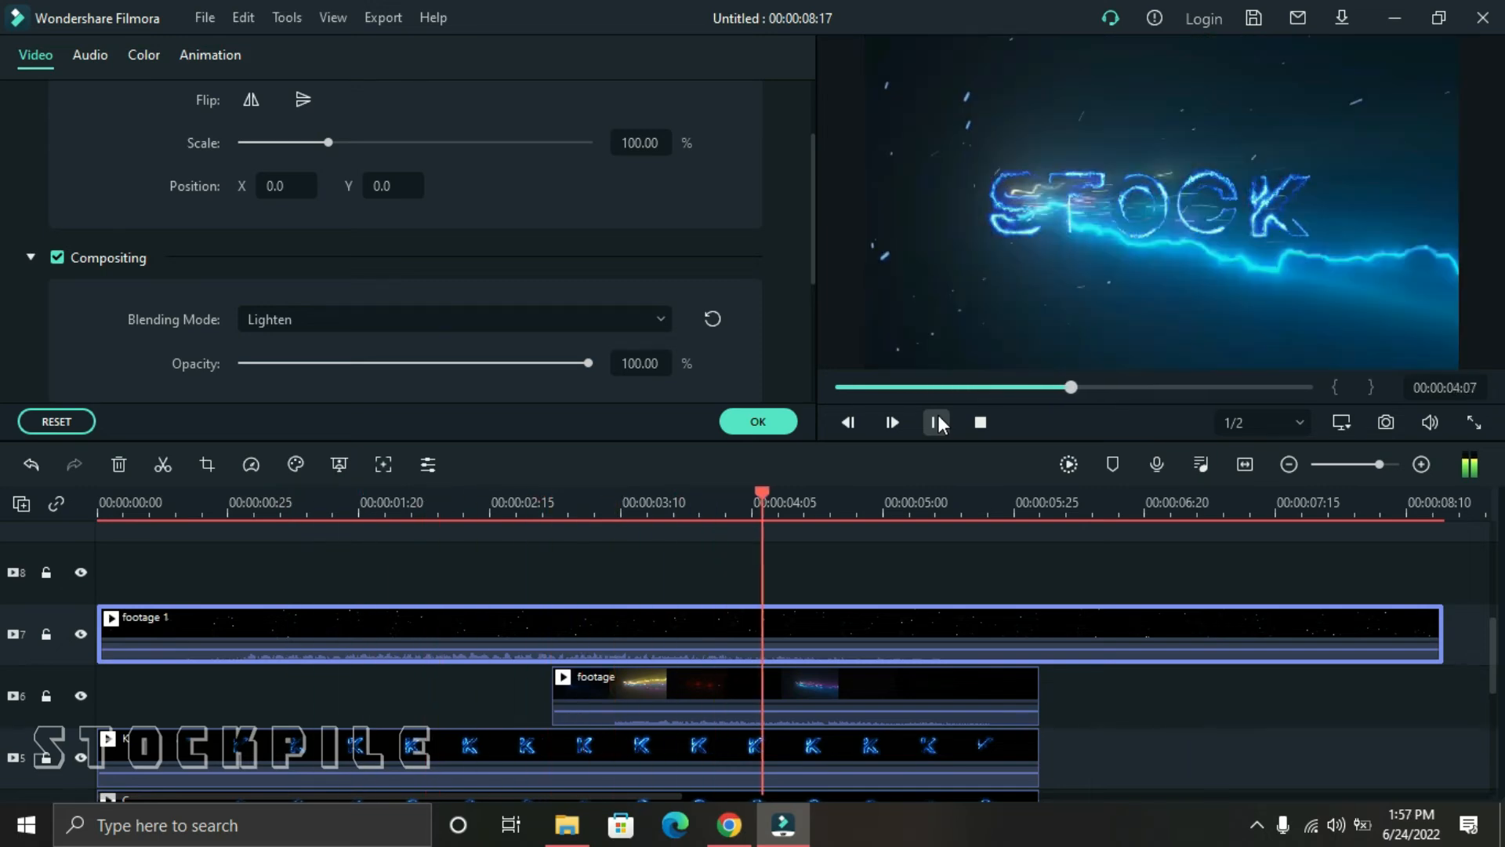
click(938, 421)
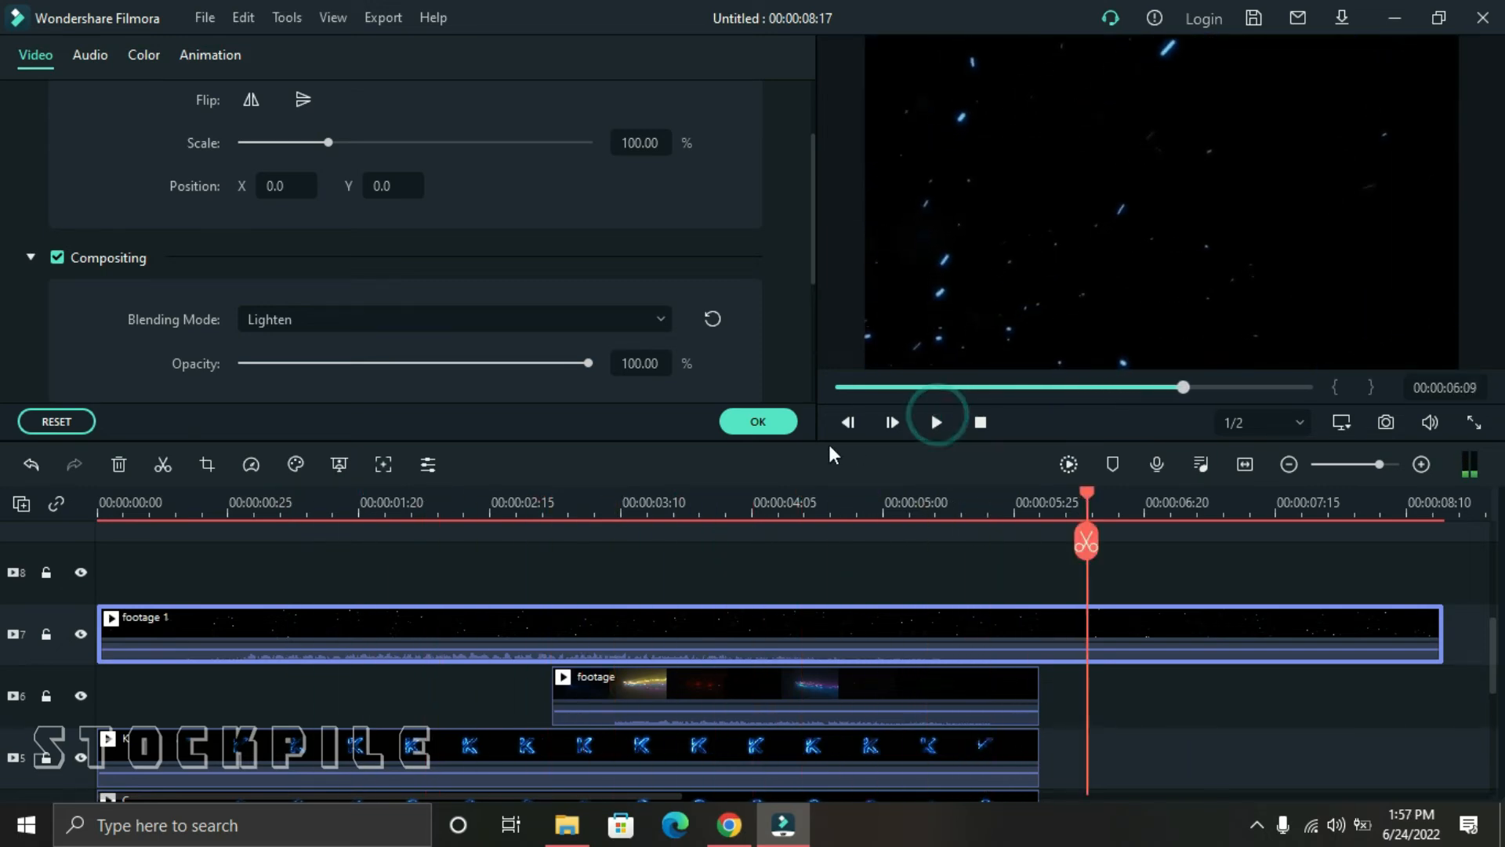
click(776, 423)
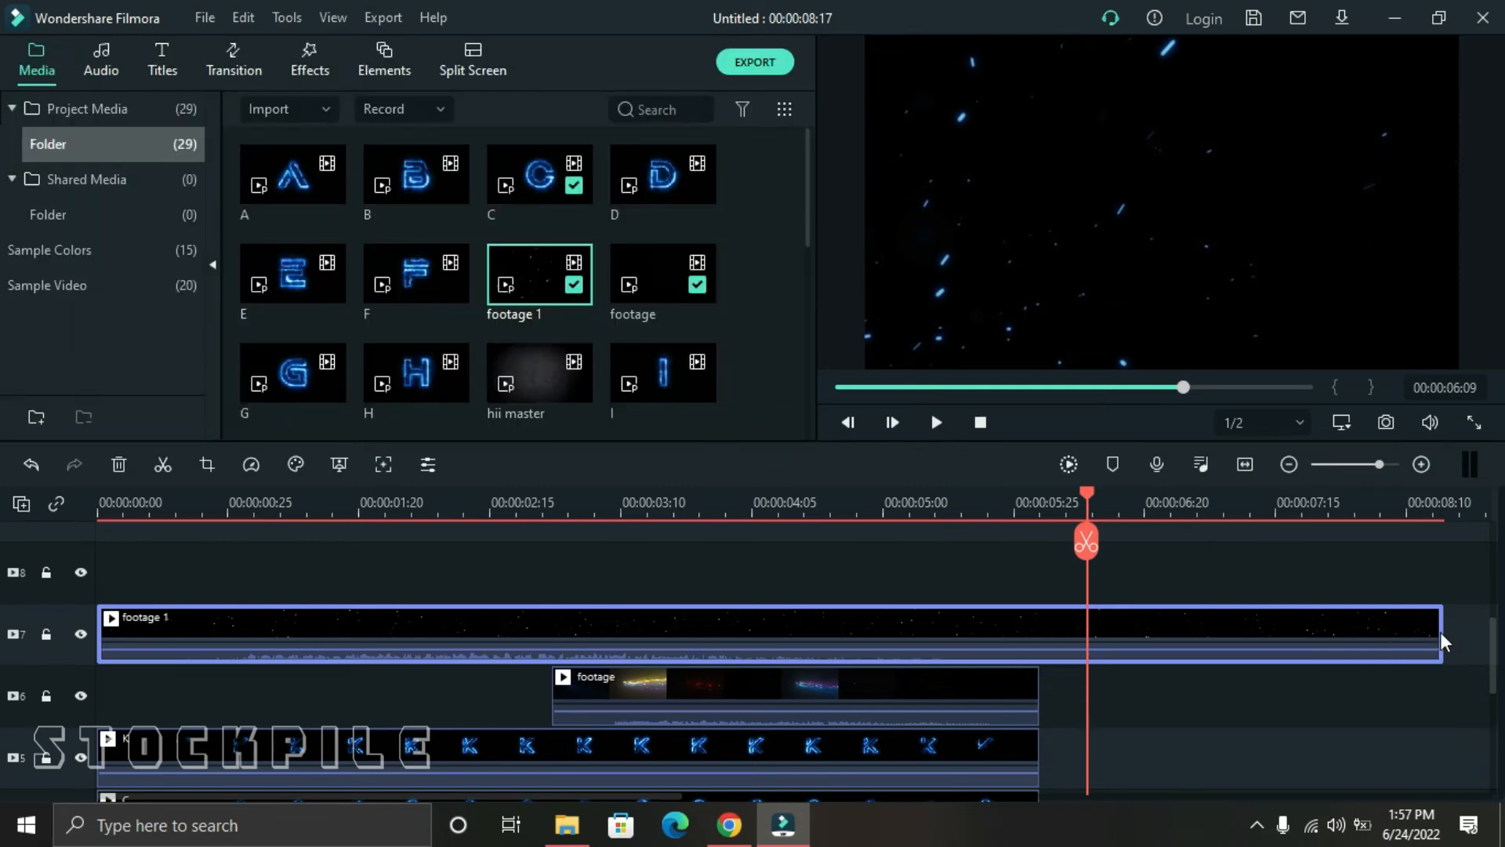
drag(1440, 631, 1095, 623)
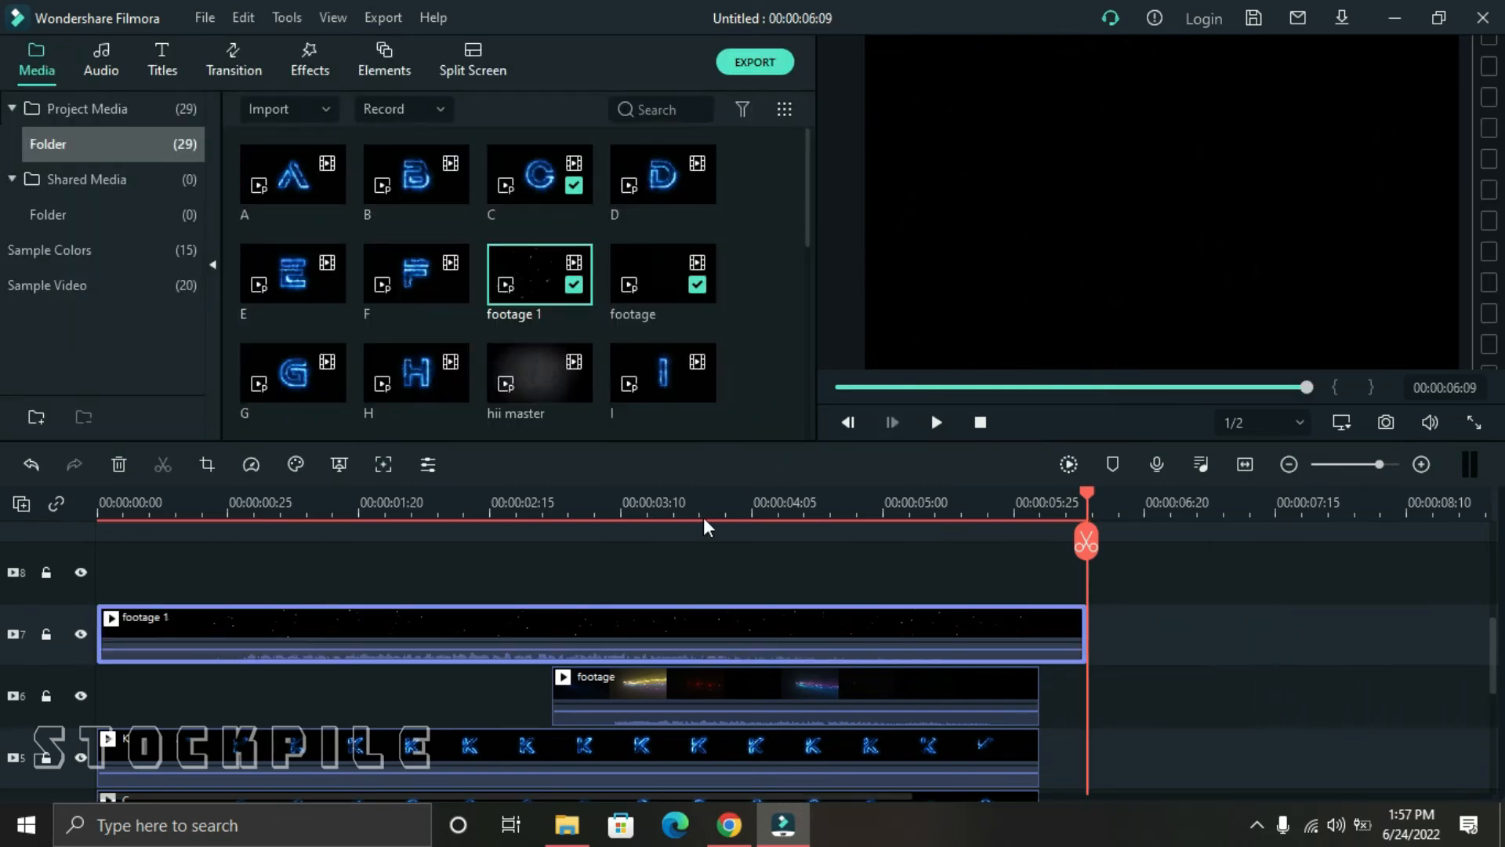
- Add the Chromatic Aberration effect to video track 8, starting shortly after the "footage" clip begins
click(309, 82)
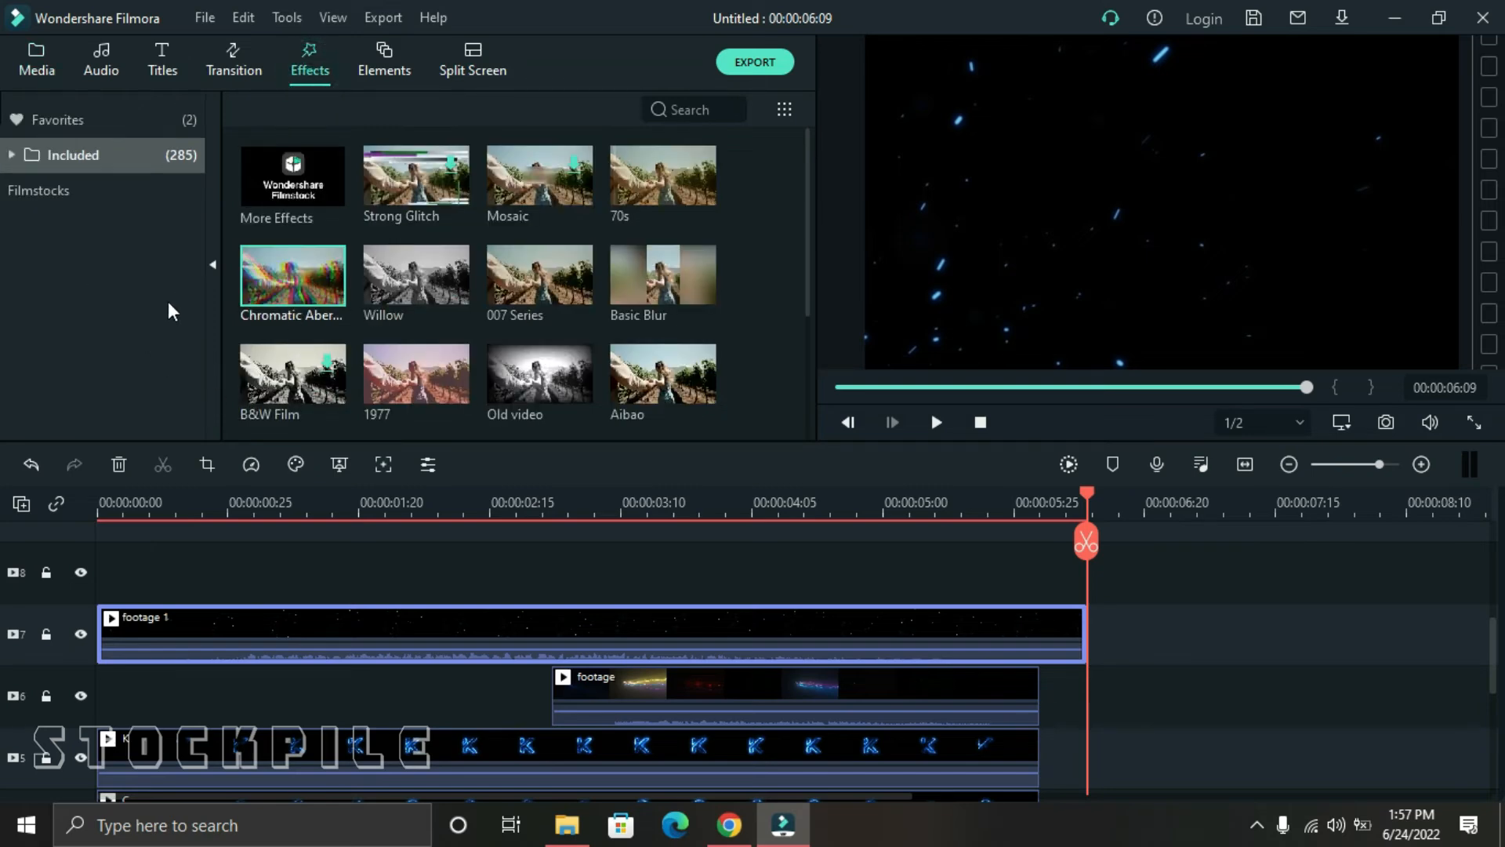
drag(285, 290, 635, 568)
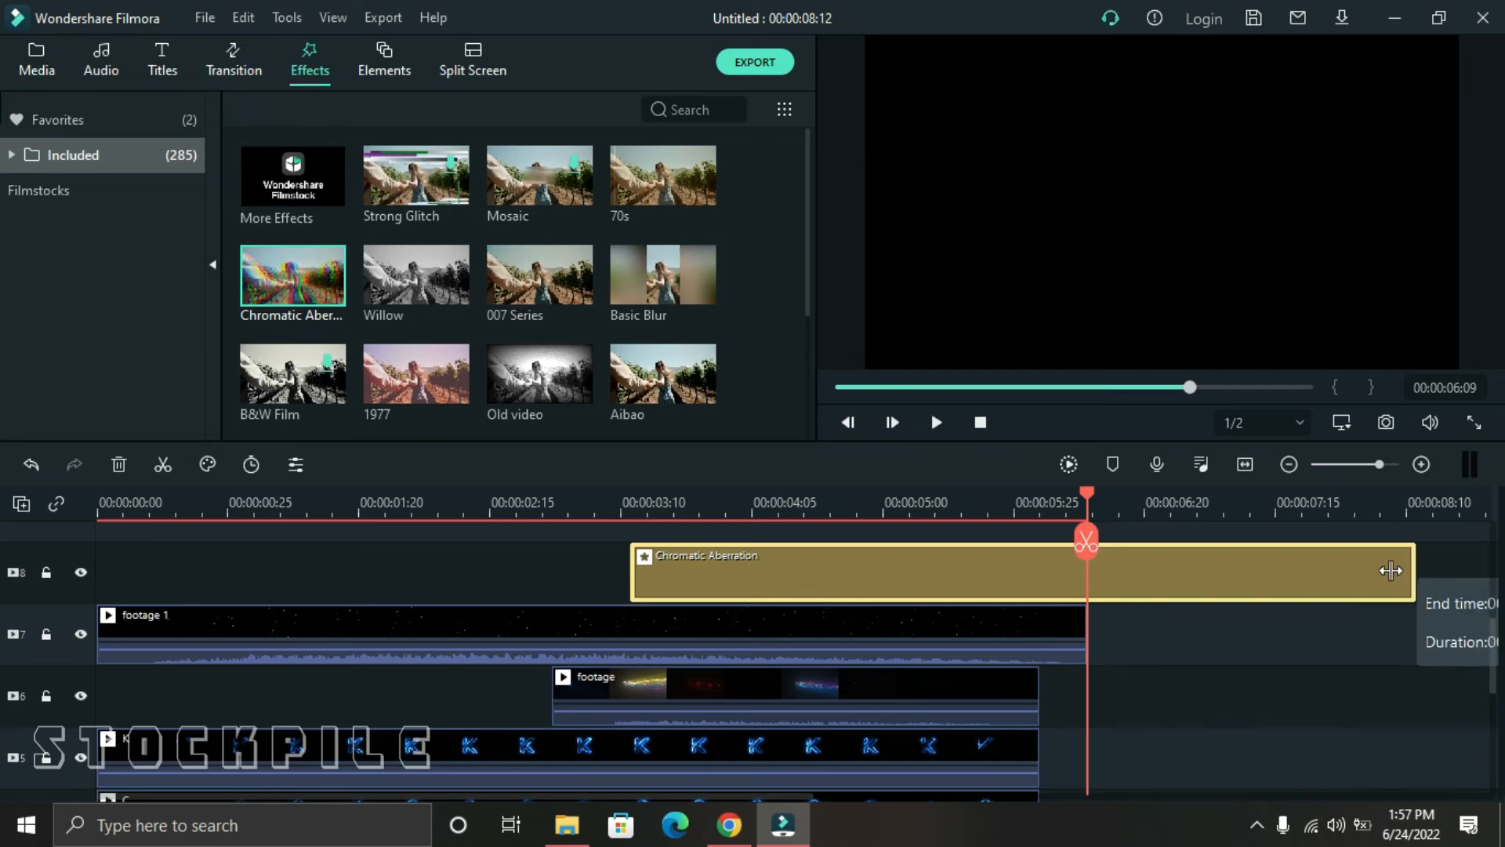
- Shorten the Chromatic Aberration effect, align its end with the end of the "footage" clip, and play the timeline from 00:00:02:25
drag(1414, 570, 1037, 576)
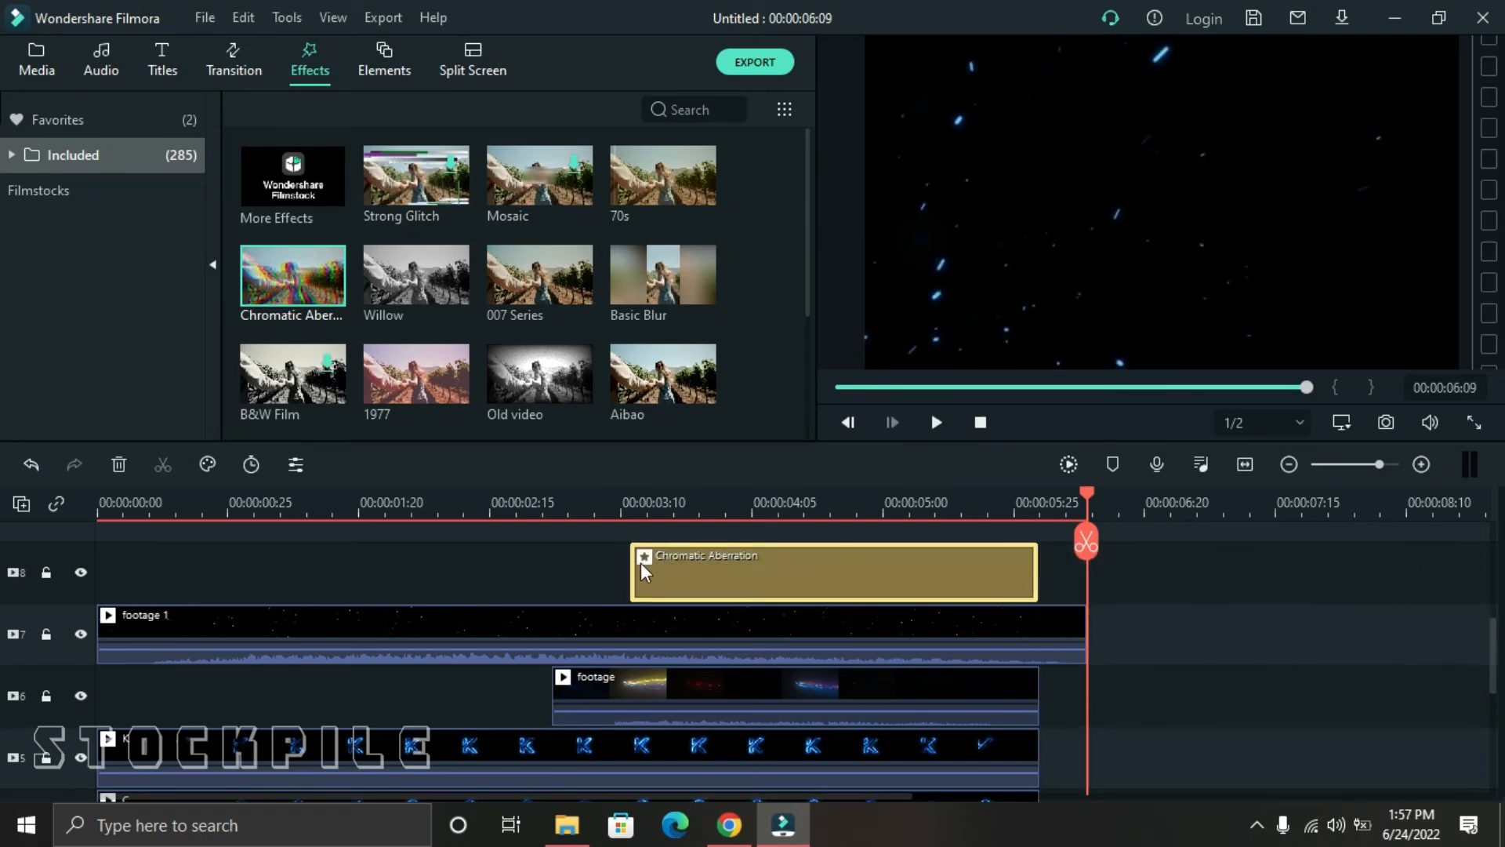
drag(637, 567, 690, 568)
drag(839, 578, 877, 579)
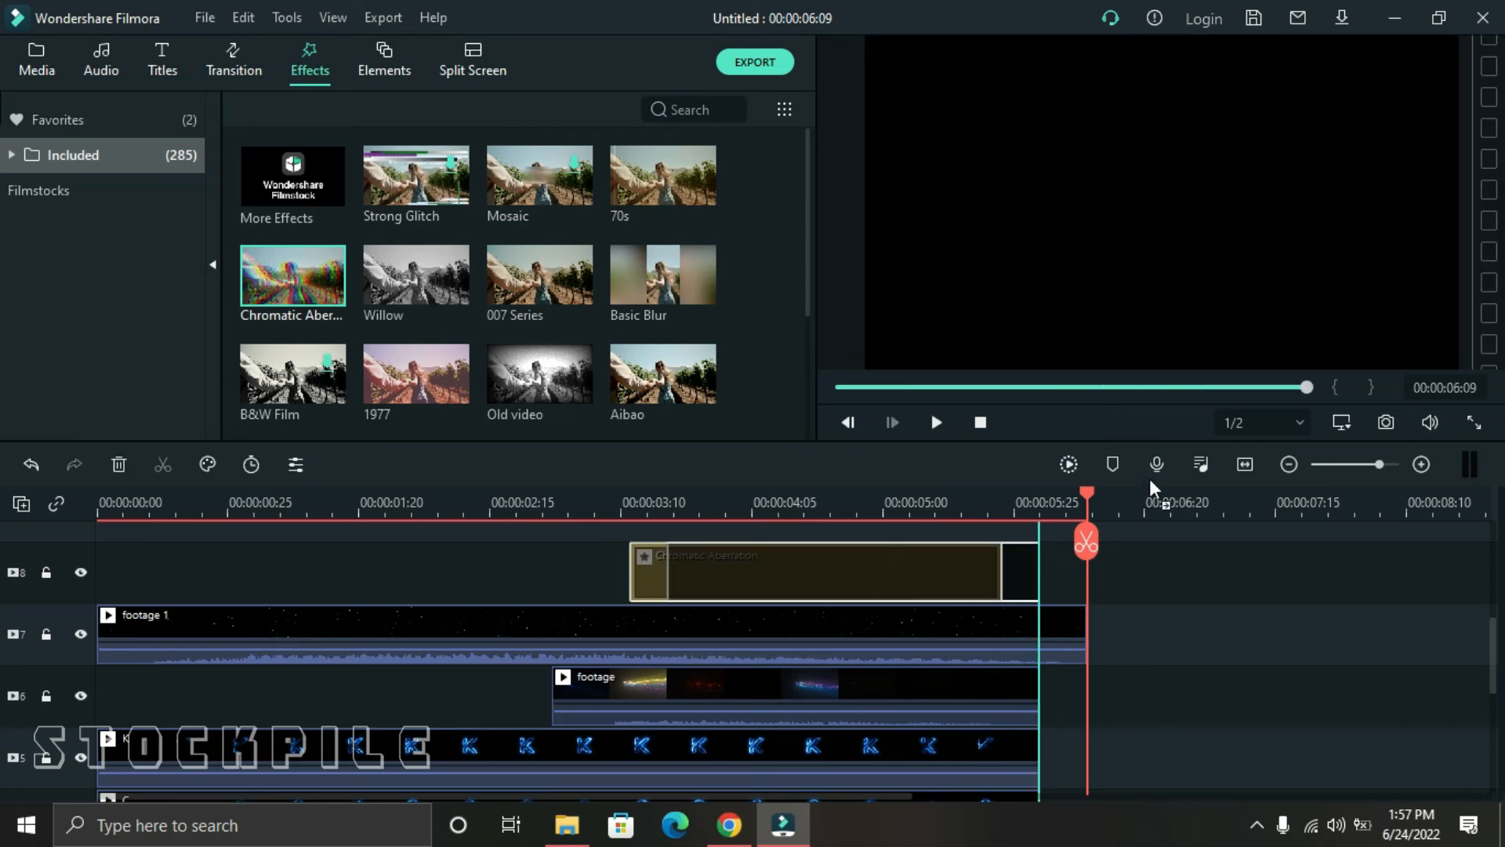
drag(1084, 496, 544, 475)
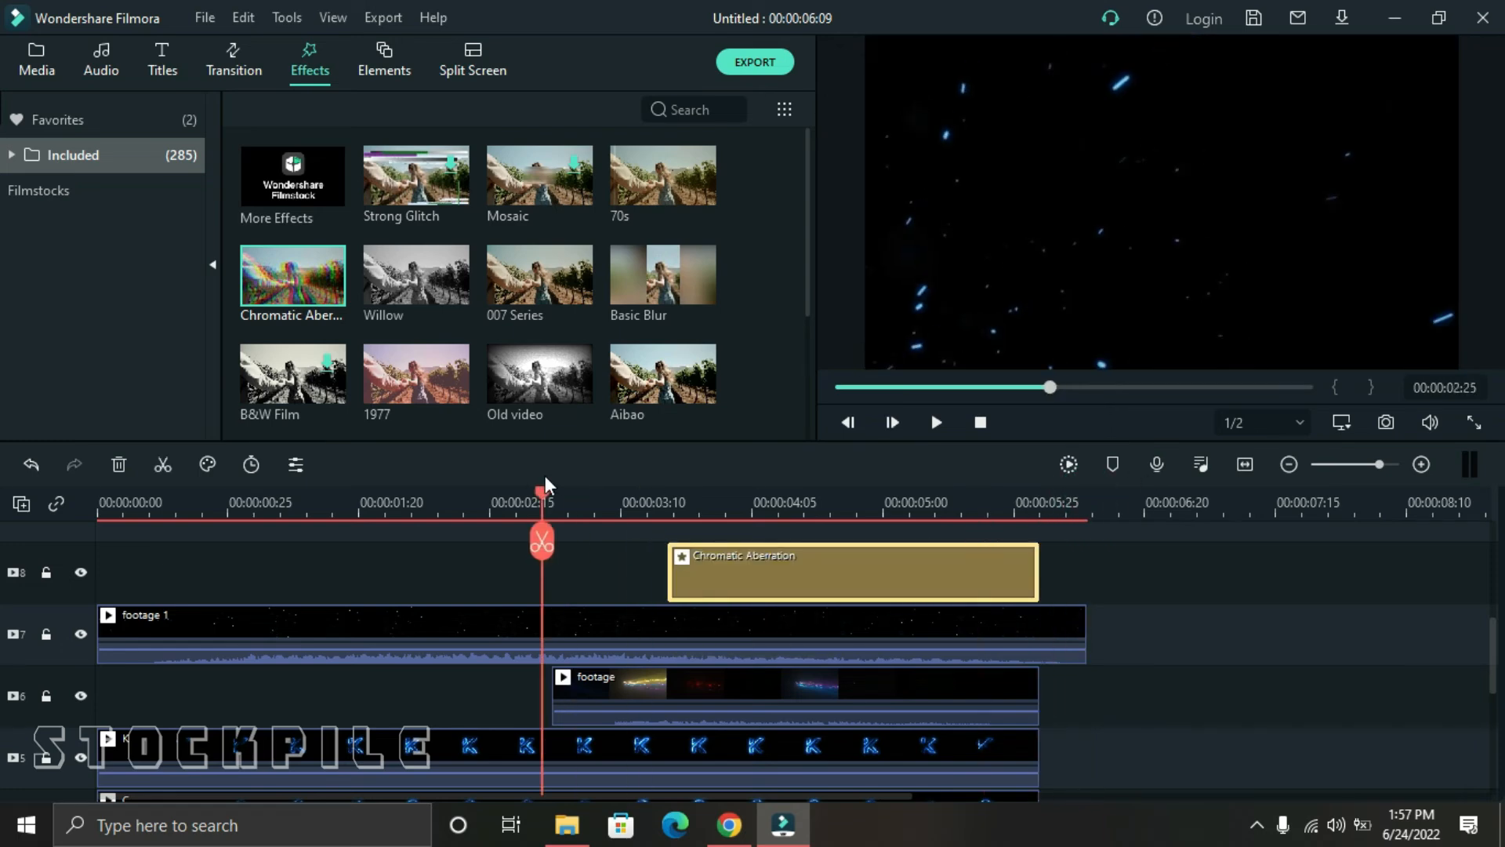
click(938, 423)
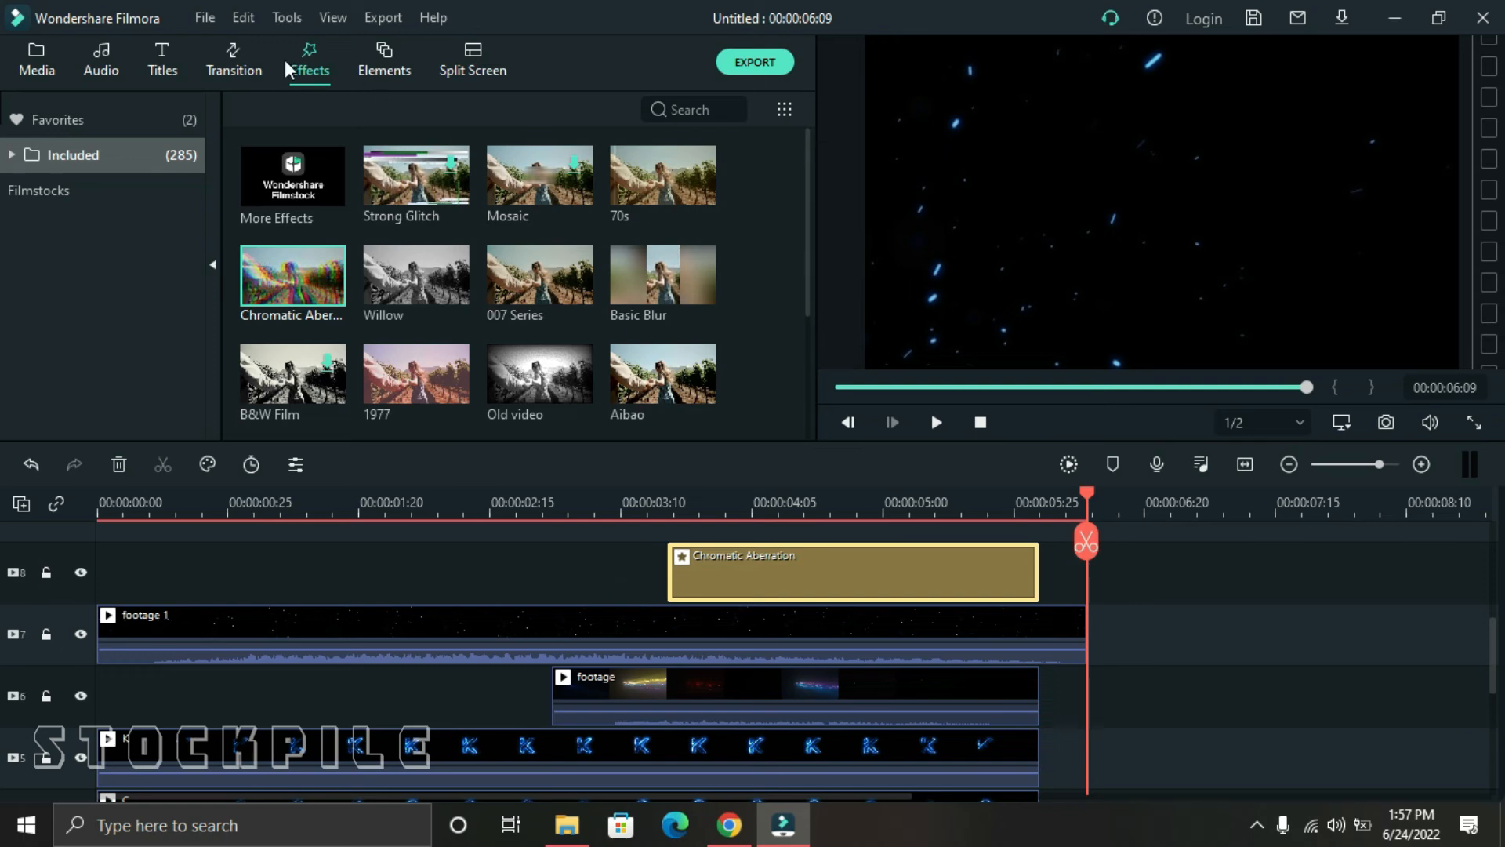
- Add a Fade transition to the end of the "footage 1" clip and set its duration to 00:00:01:00
click(229, 68)
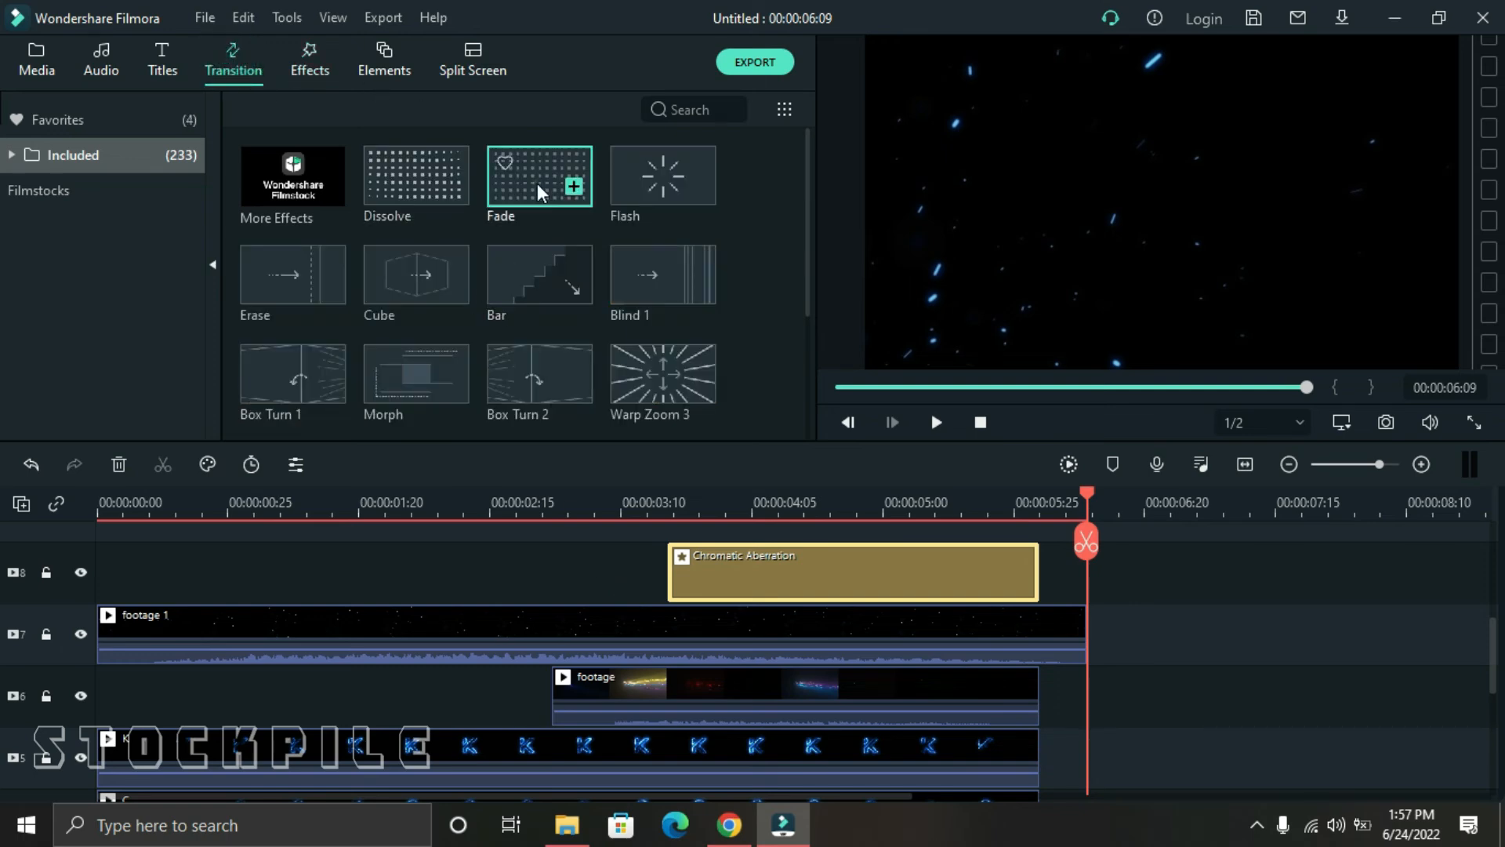
drag(538, 184, 900, 646)
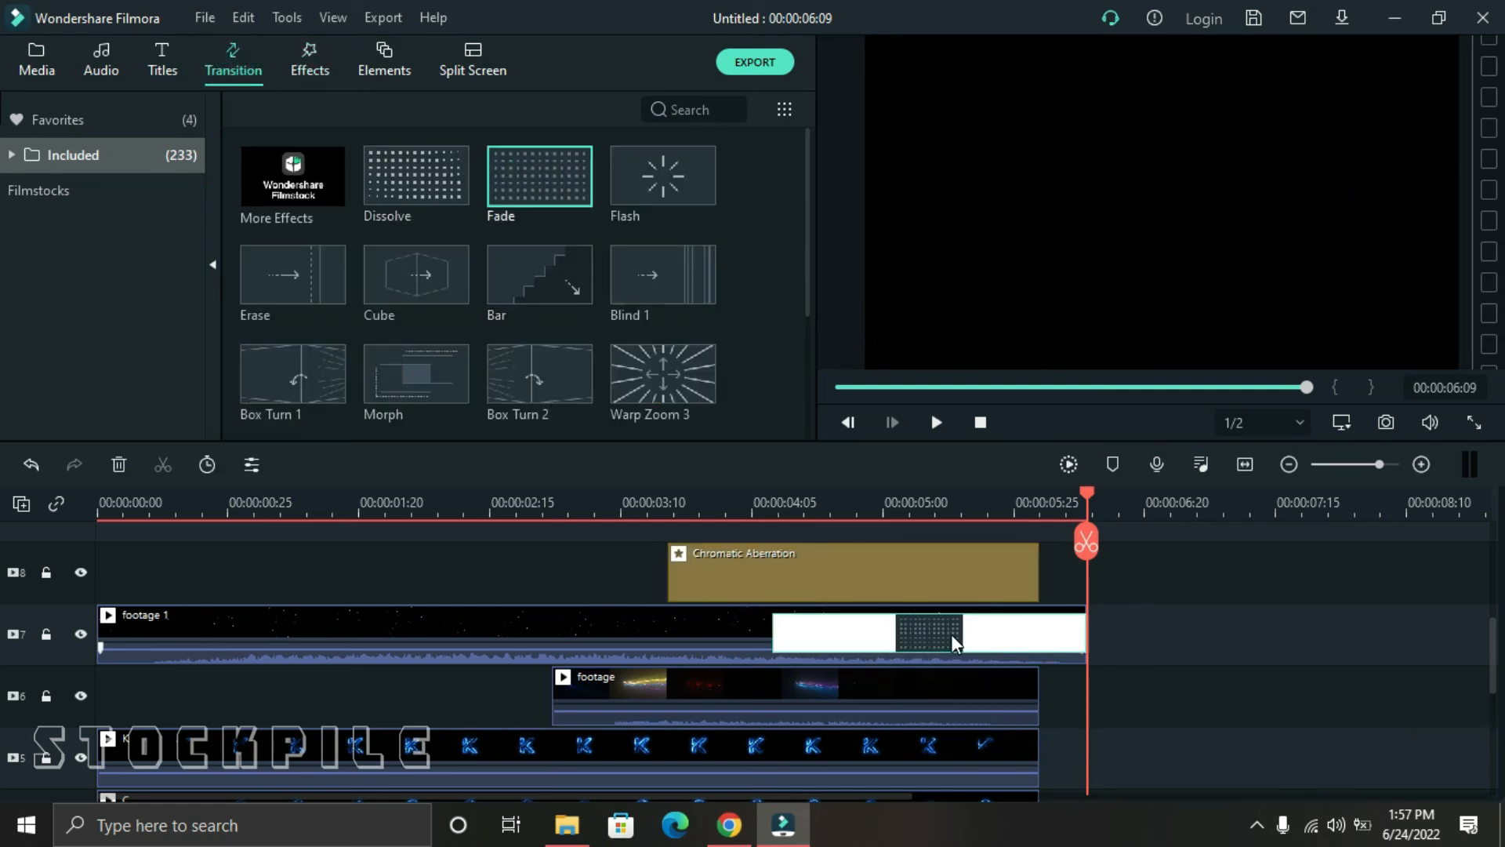
double_click(952, 633)
click(267, 177)
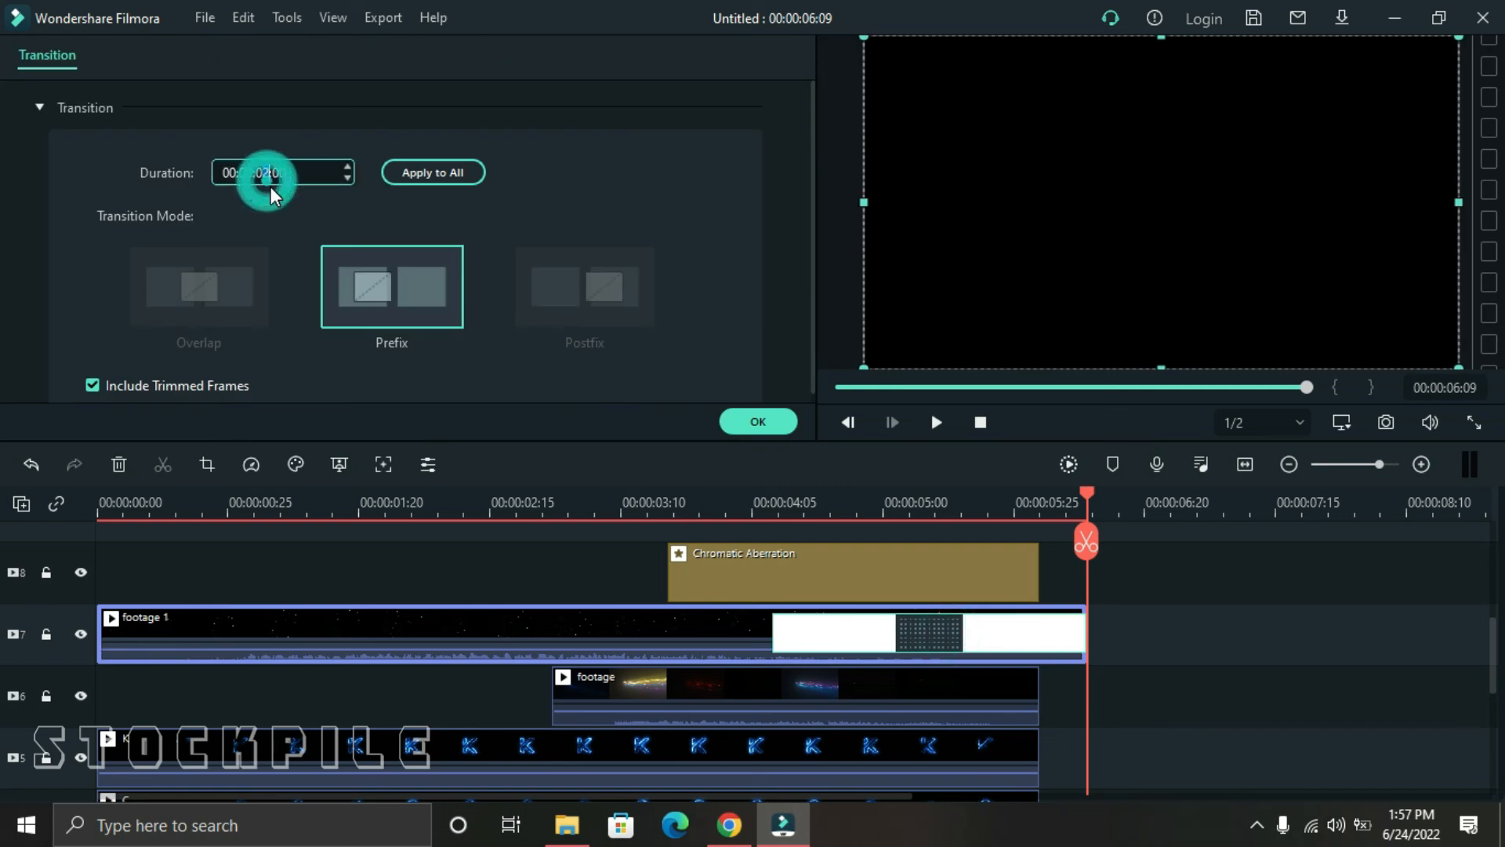
text(1)
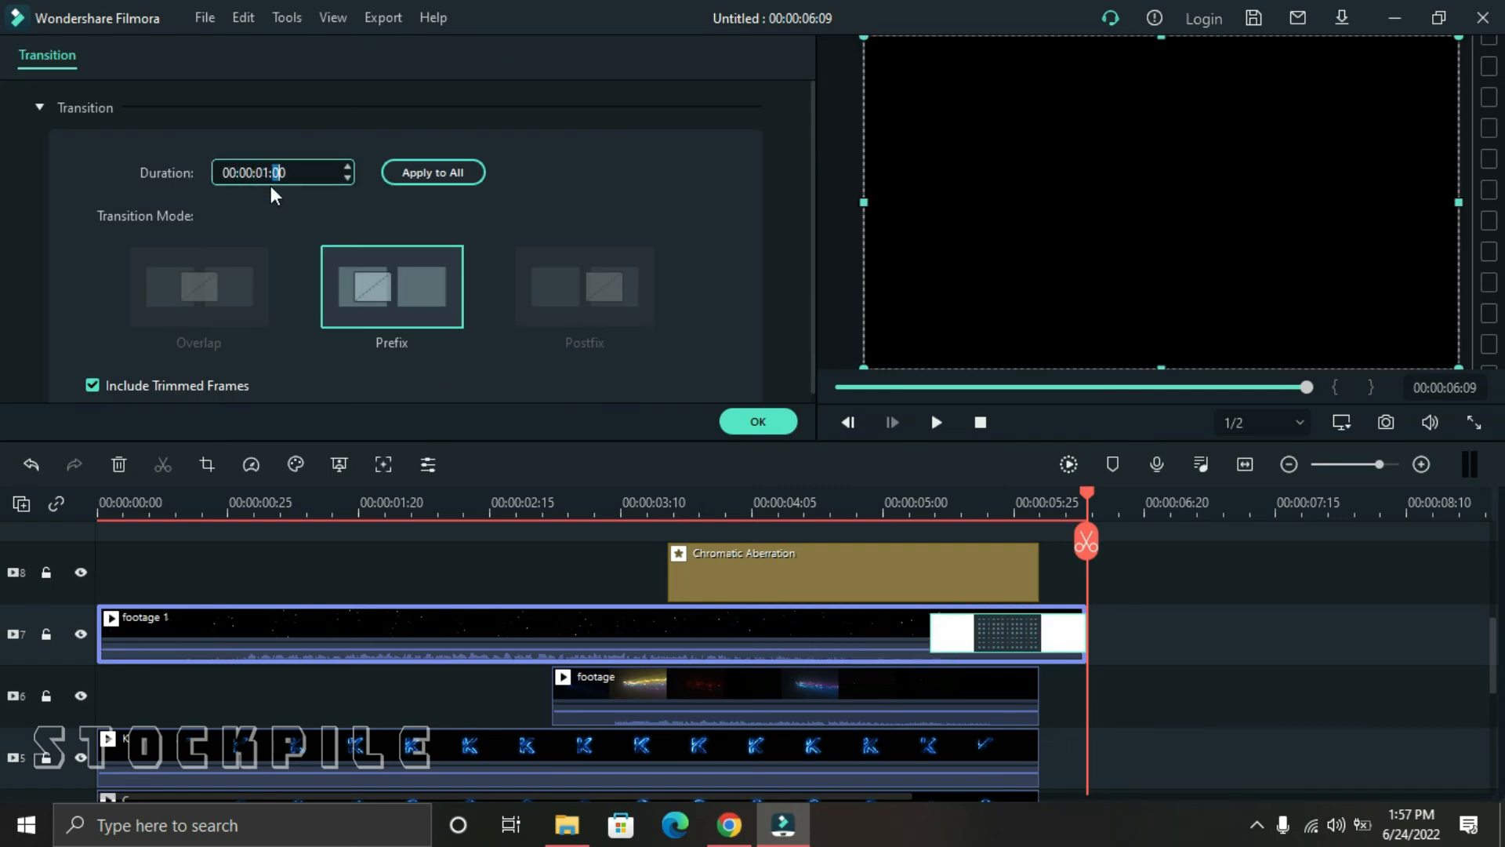
click(756, 425)
- Play the intro from the beginning to review the effect and the closing fade
click(980, 421)
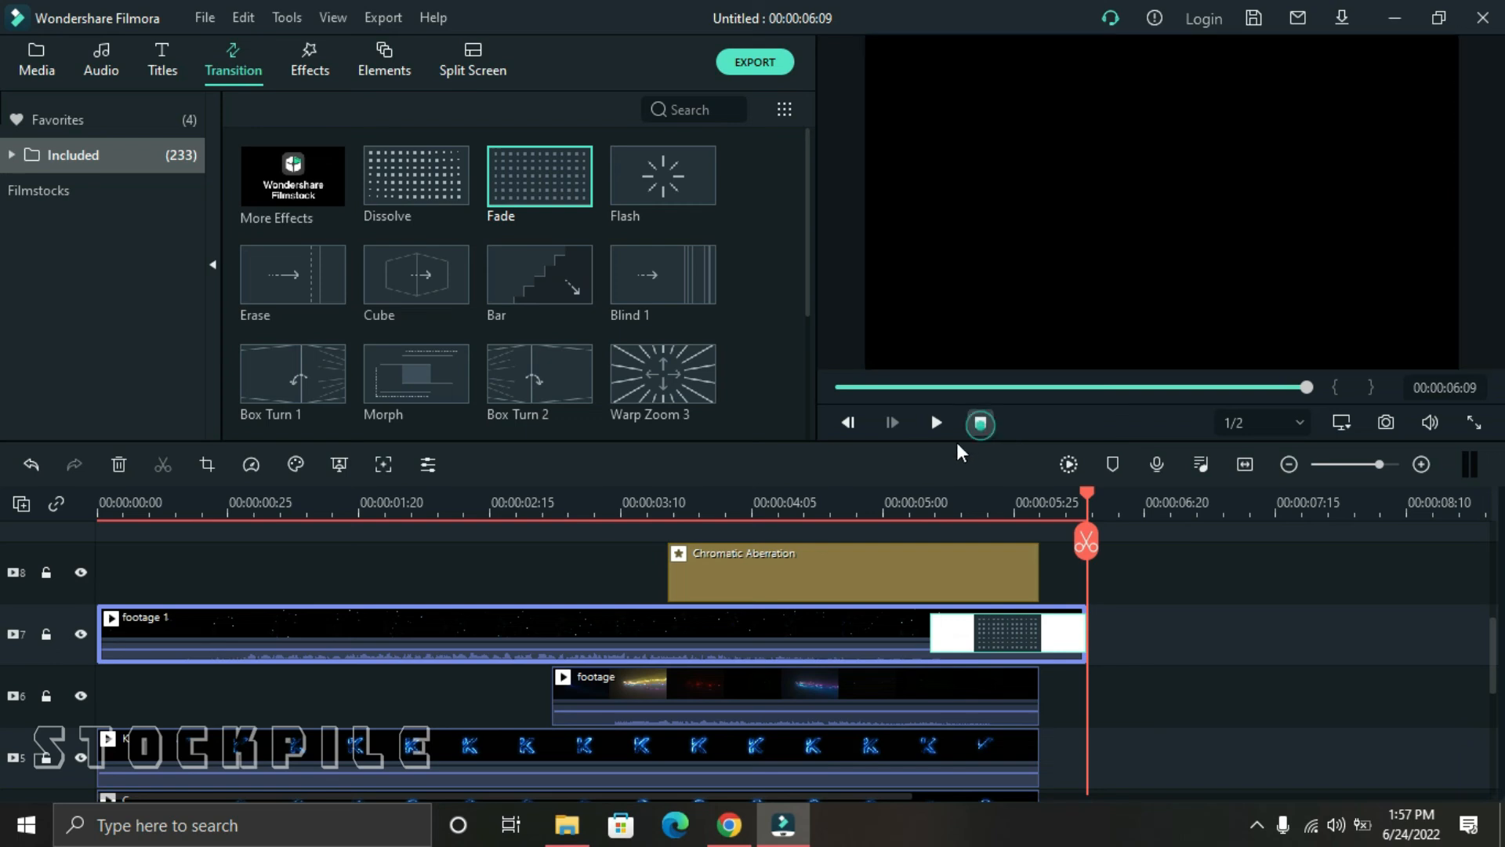
click(933, 421)
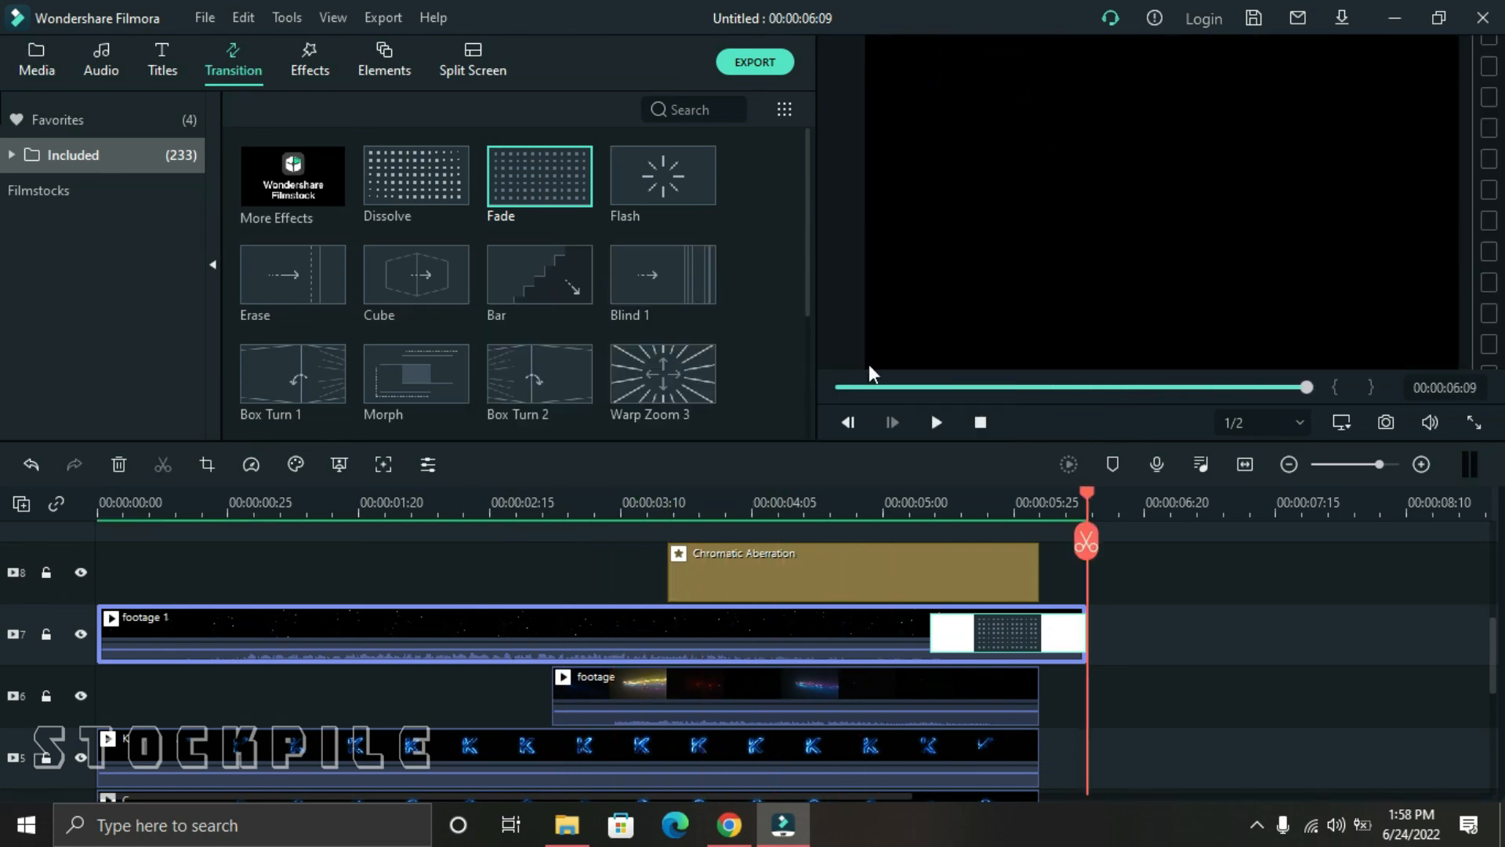
click(980, 422)
click(936, 422)
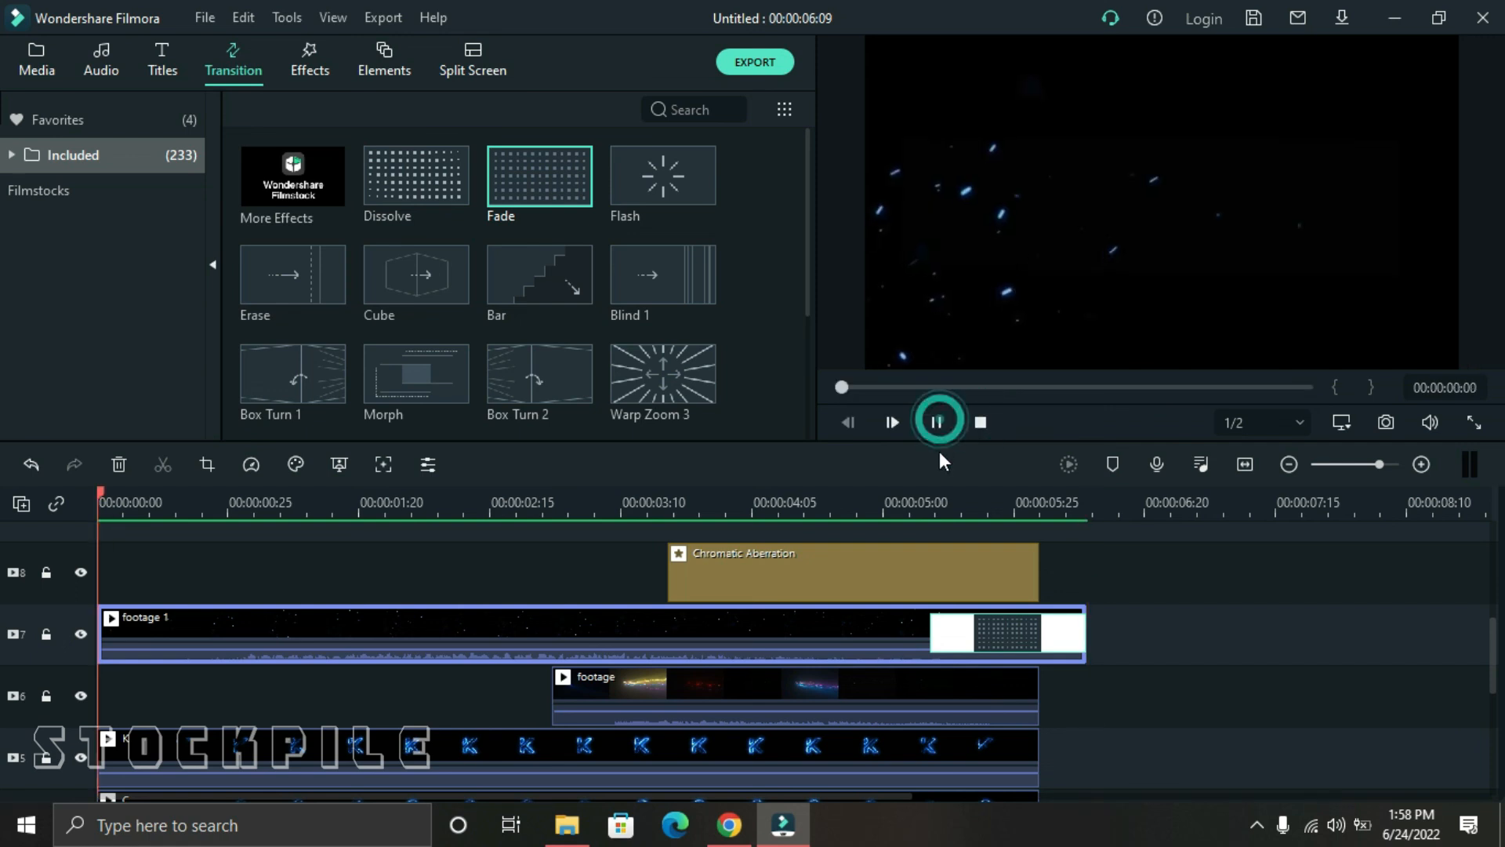